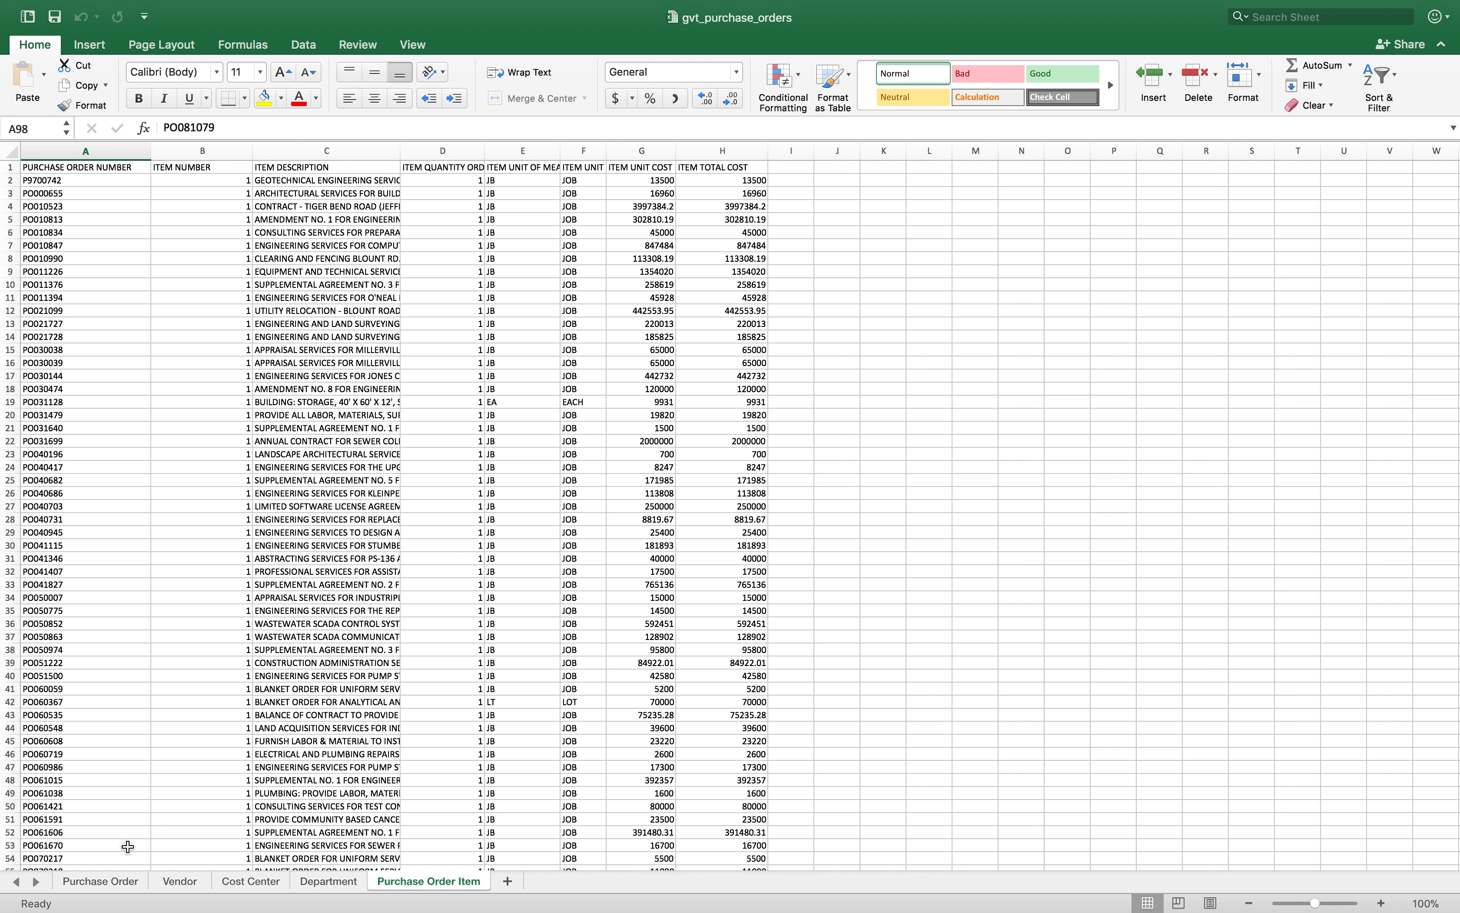
Step: Review each sheet of the gvt_purchase_orders workbook: Purchase Order, Vendor, Cost Center, Department and Purchase Order Item
left_click(118, 885)
left_click(183, 883)
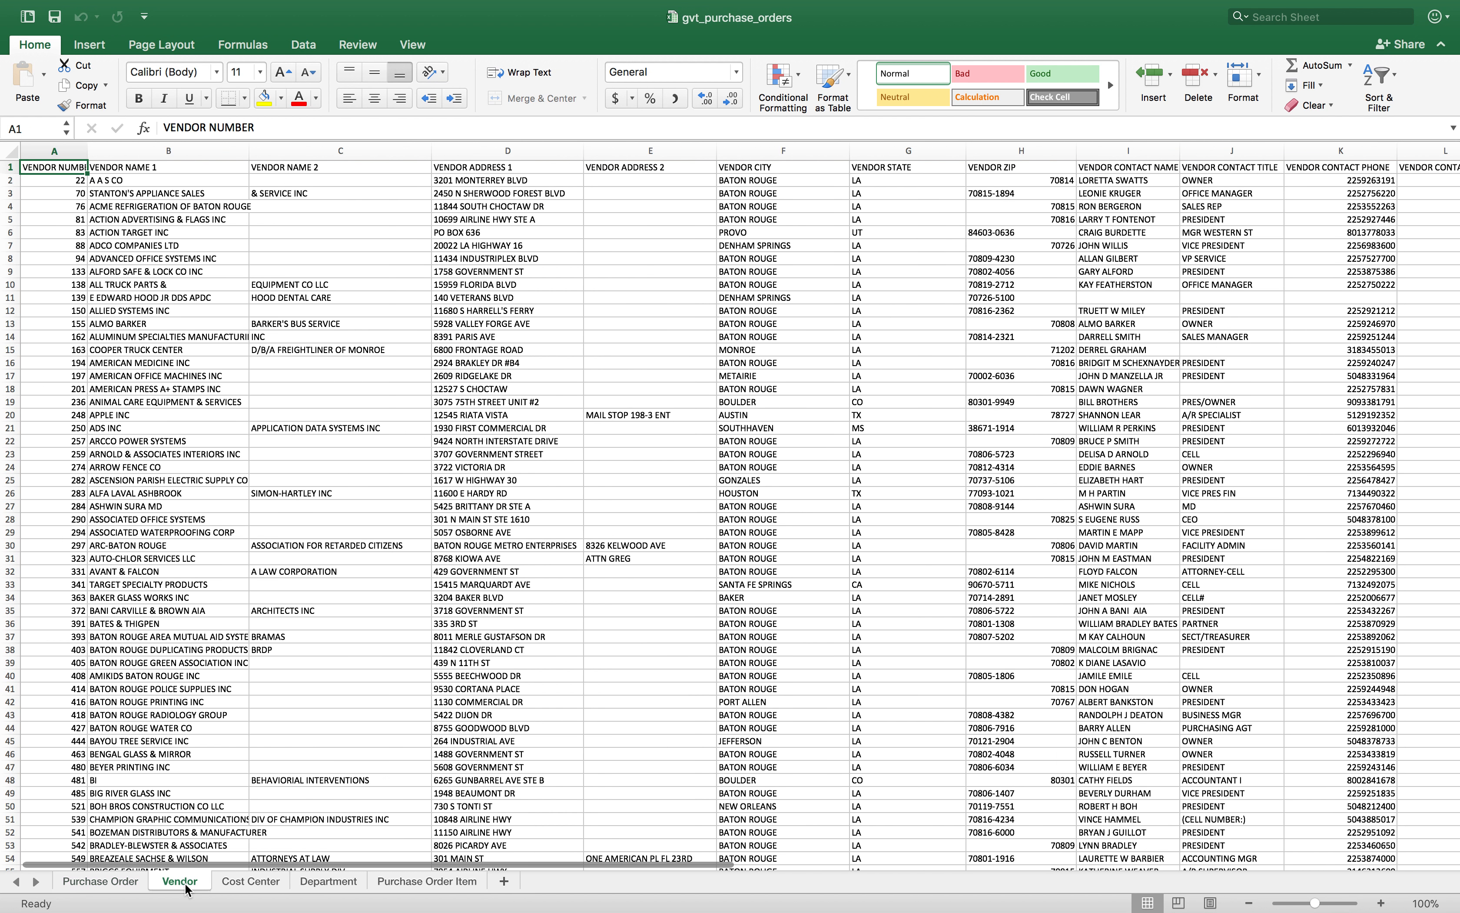
left_click(240, 884)
left_click(334, 885)
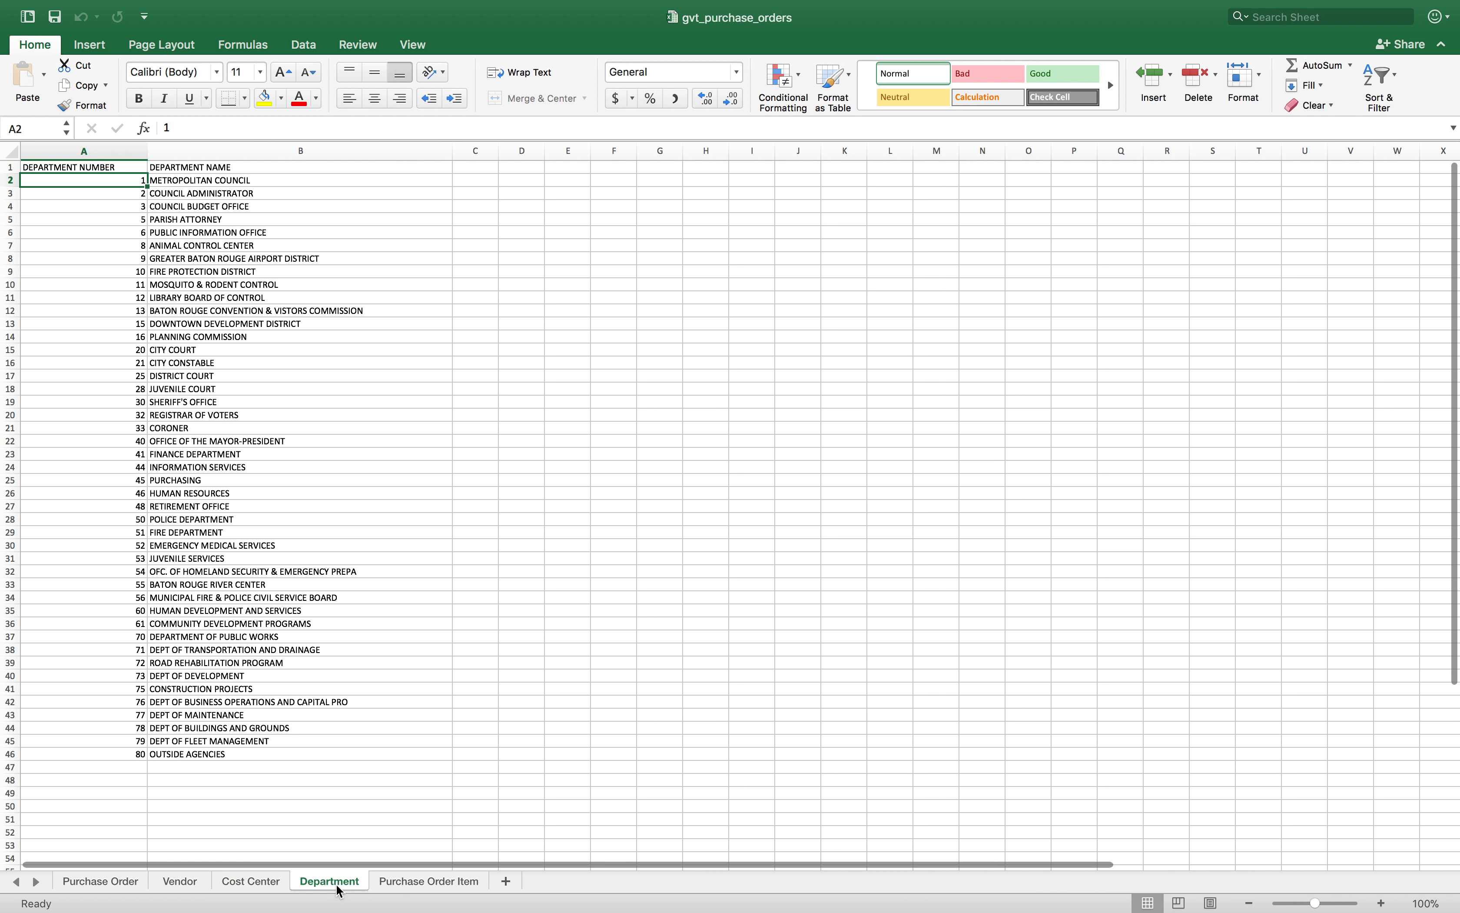
left_click(432, 884)
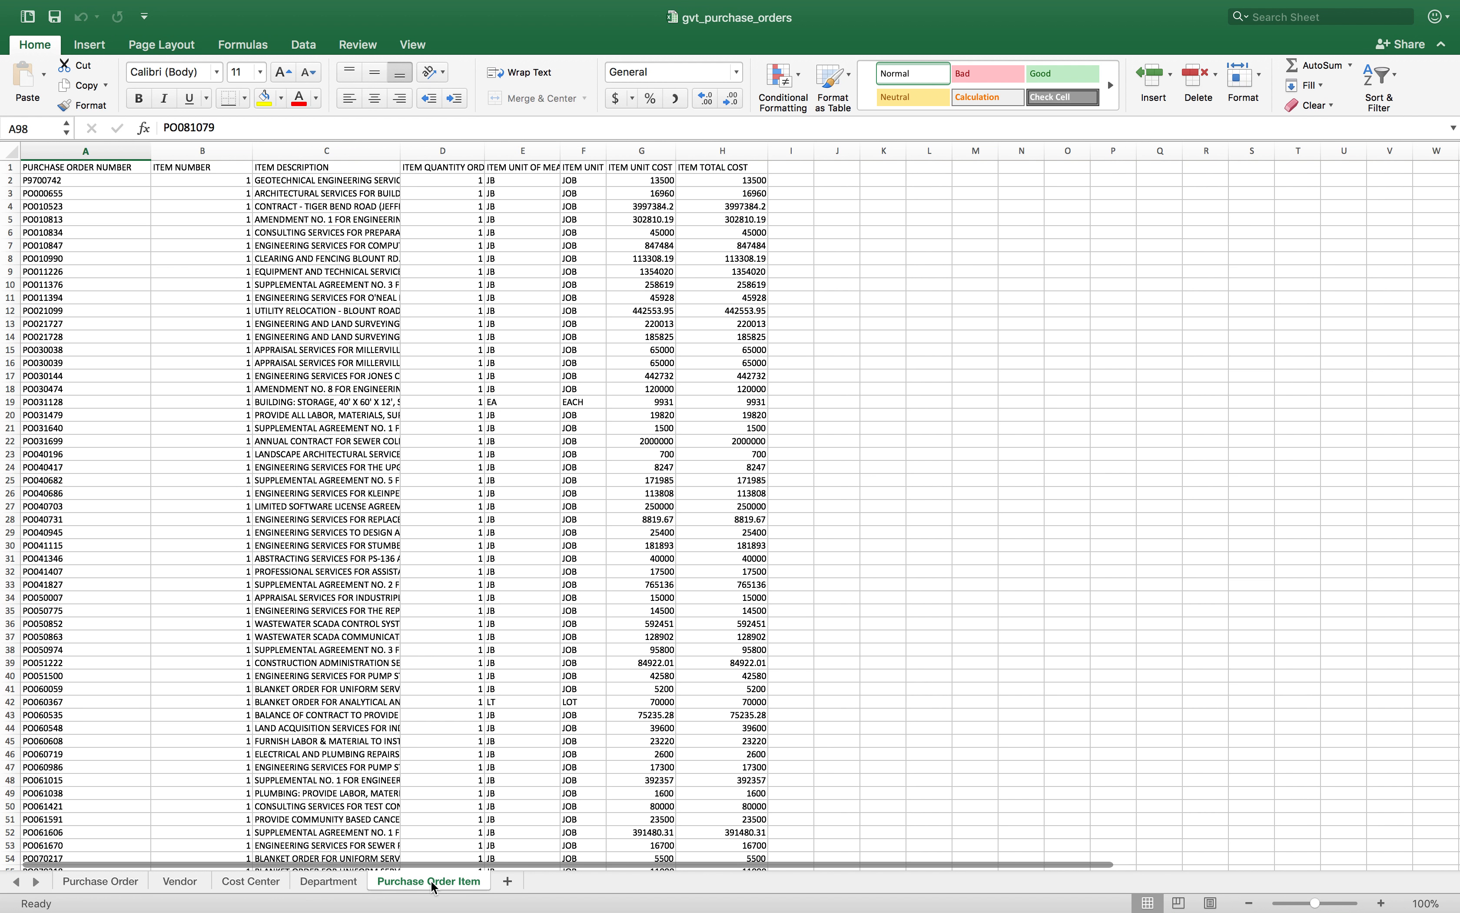
Step: Switch to the browser's Database Designer and upload the gvt_purchase_orders workbook file
key("ctrl+Left")
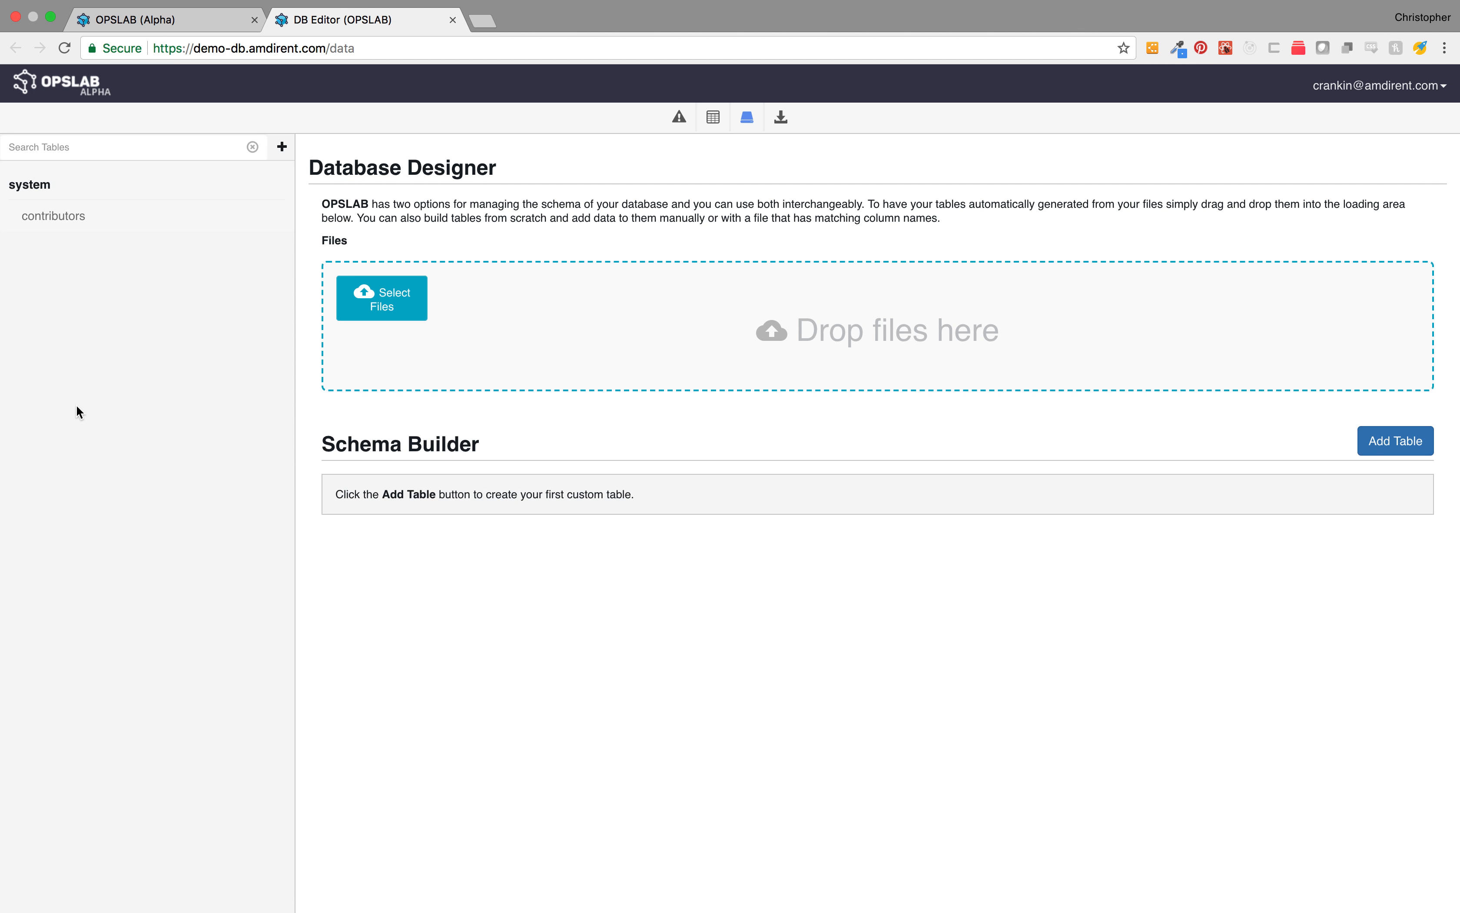
left_click(375, 289)
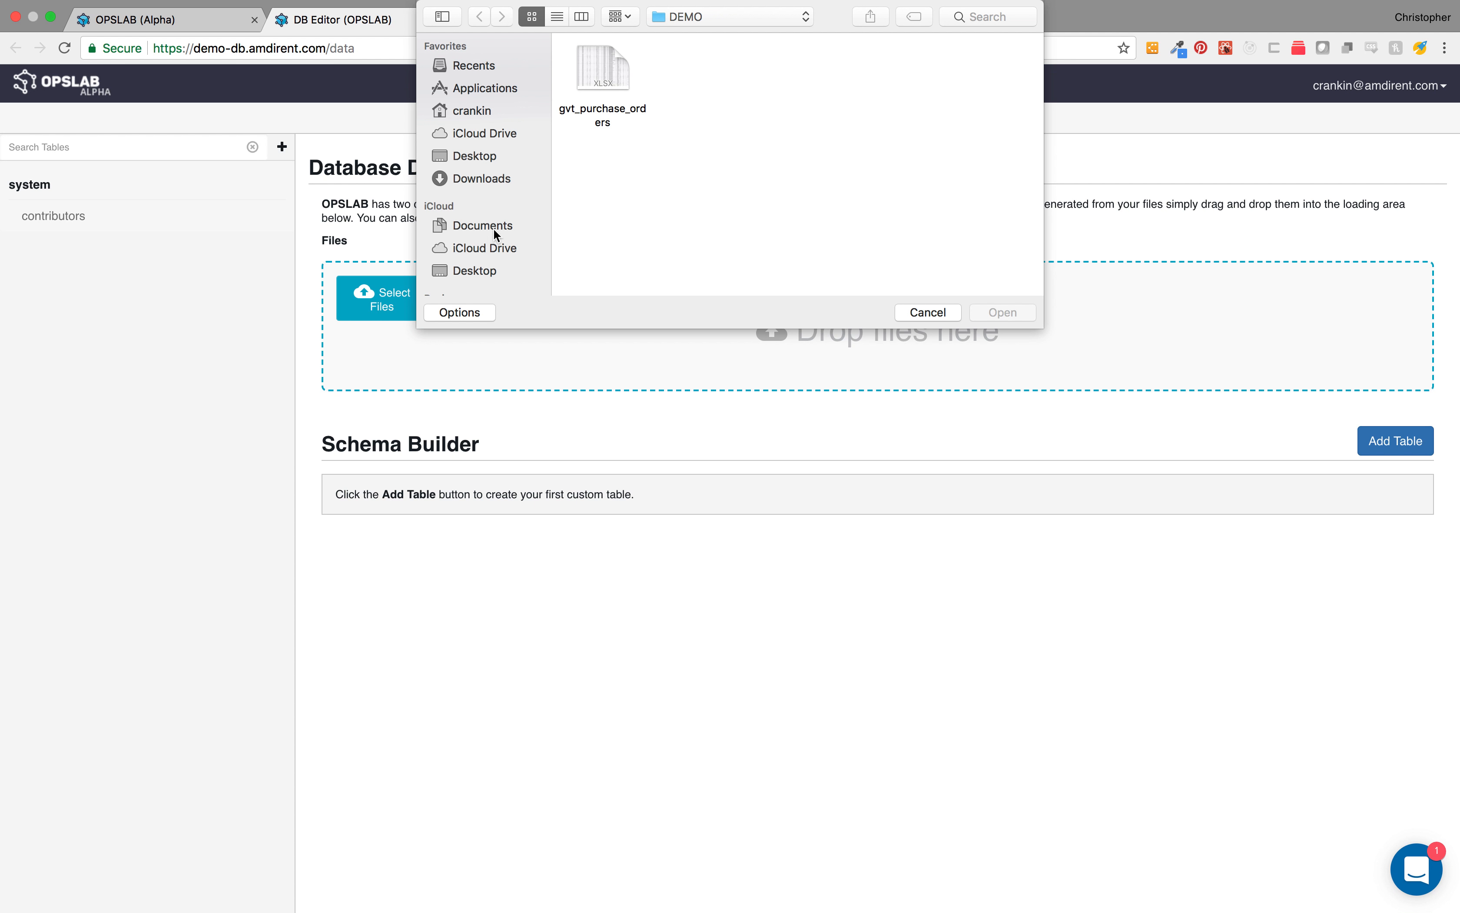
left_click(596, 91)
left_click(1022, 317)
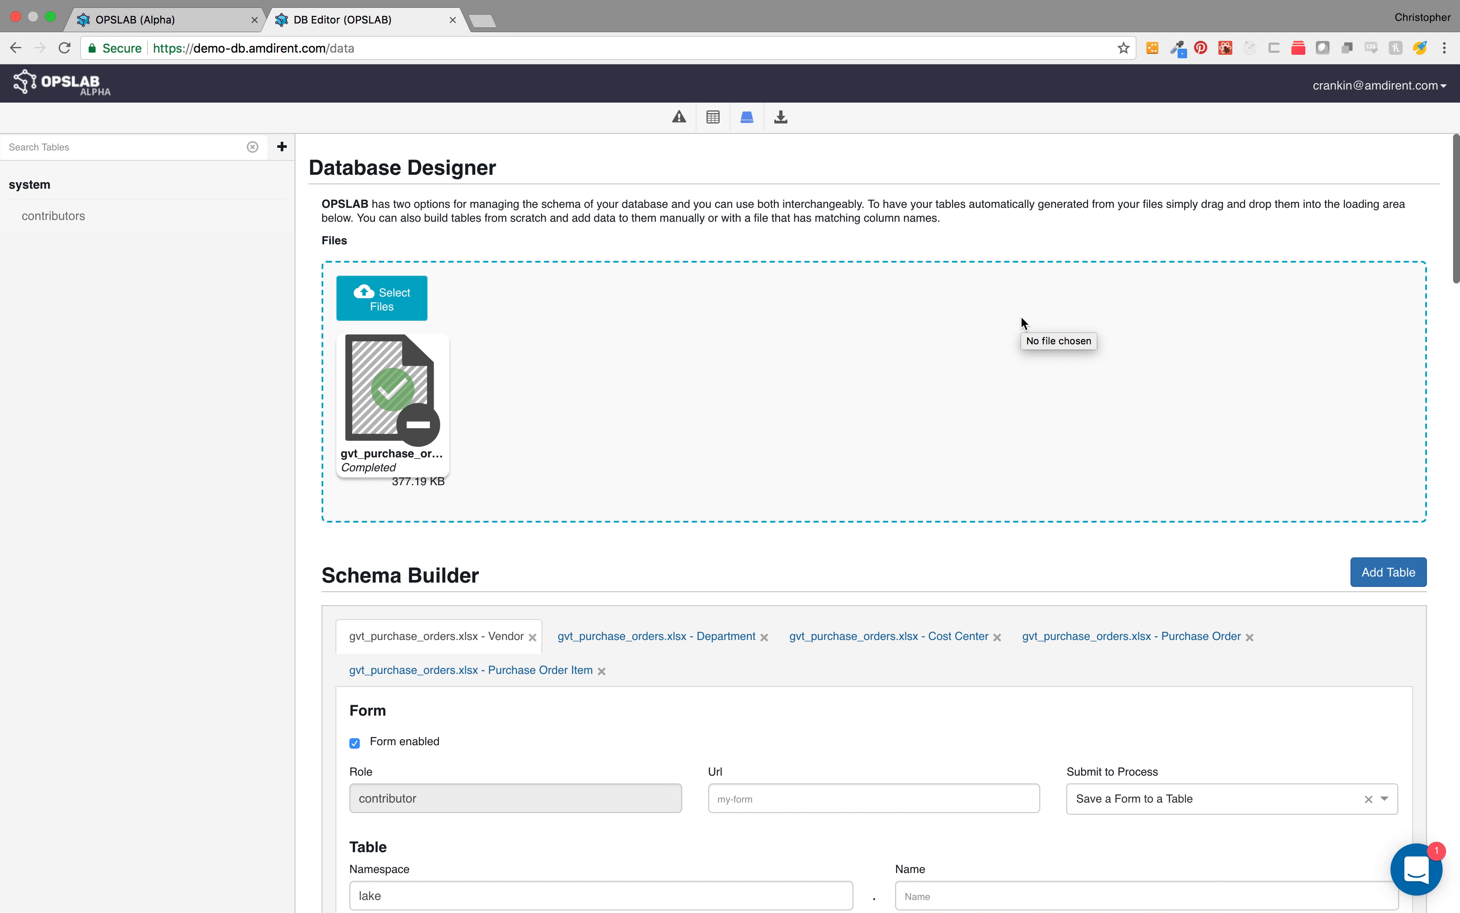
Step: Set the Vendor table's form URL to /vendors and its table to namespace po, name vendors
scroll(1024, 325, "down", 4)
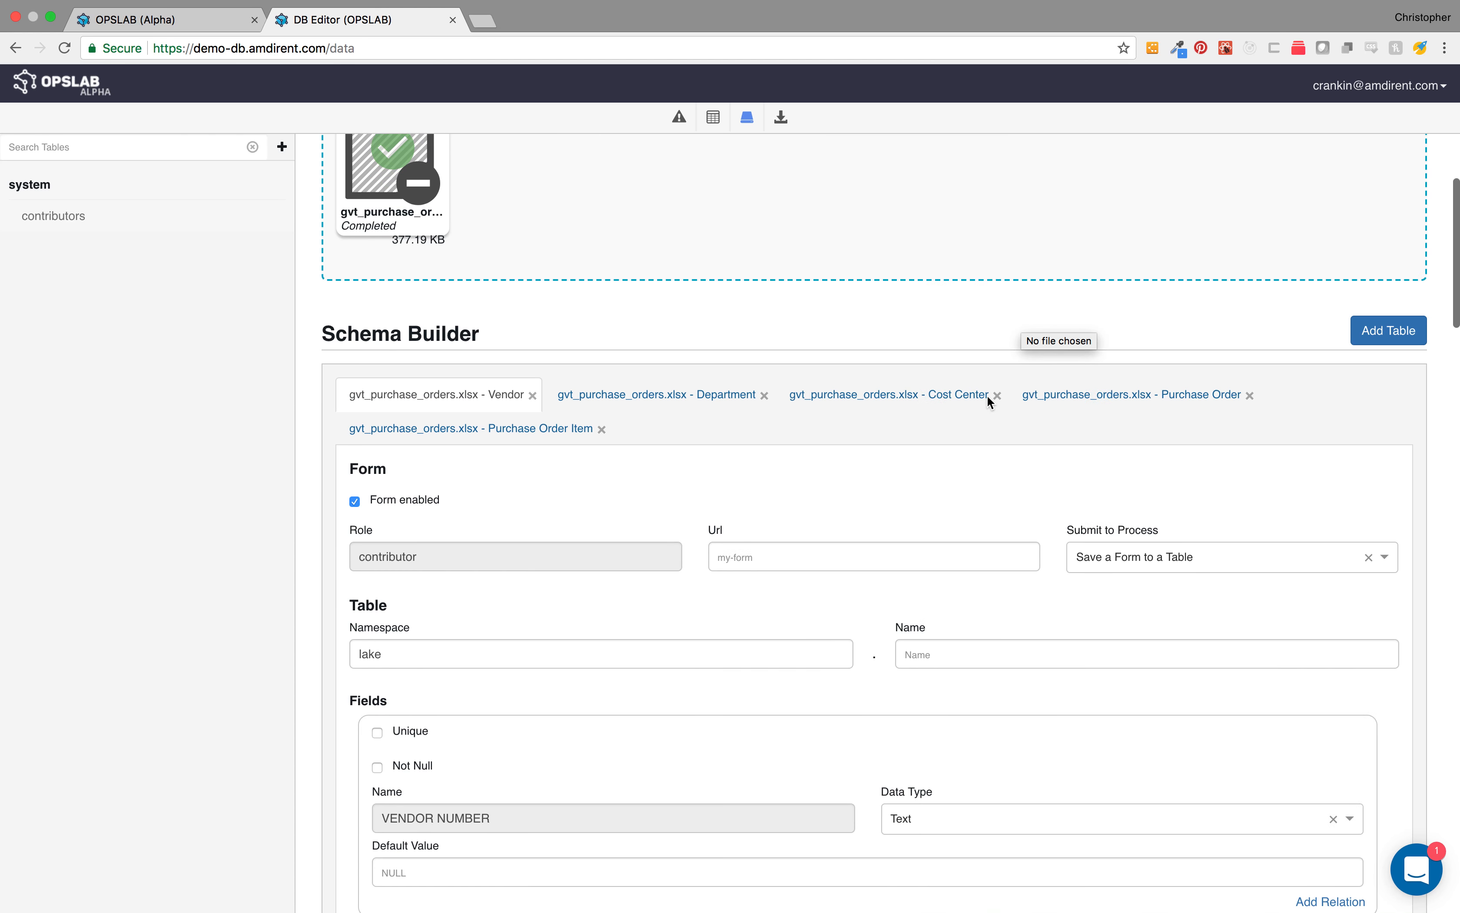
left_click(829, 563)
type("/vendors")
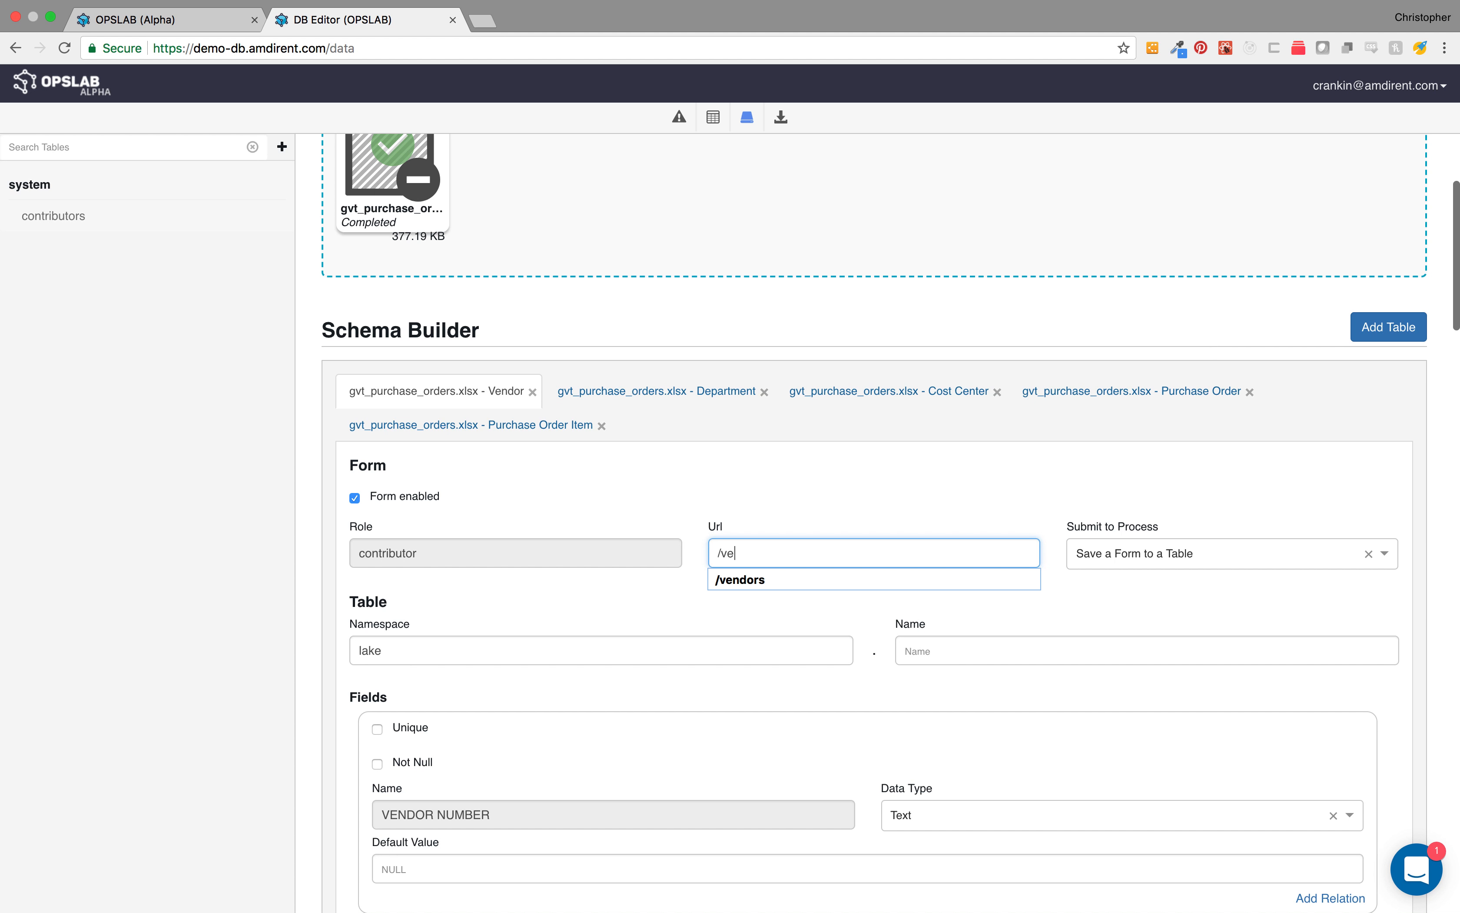
key("Tab")
key("Tab")
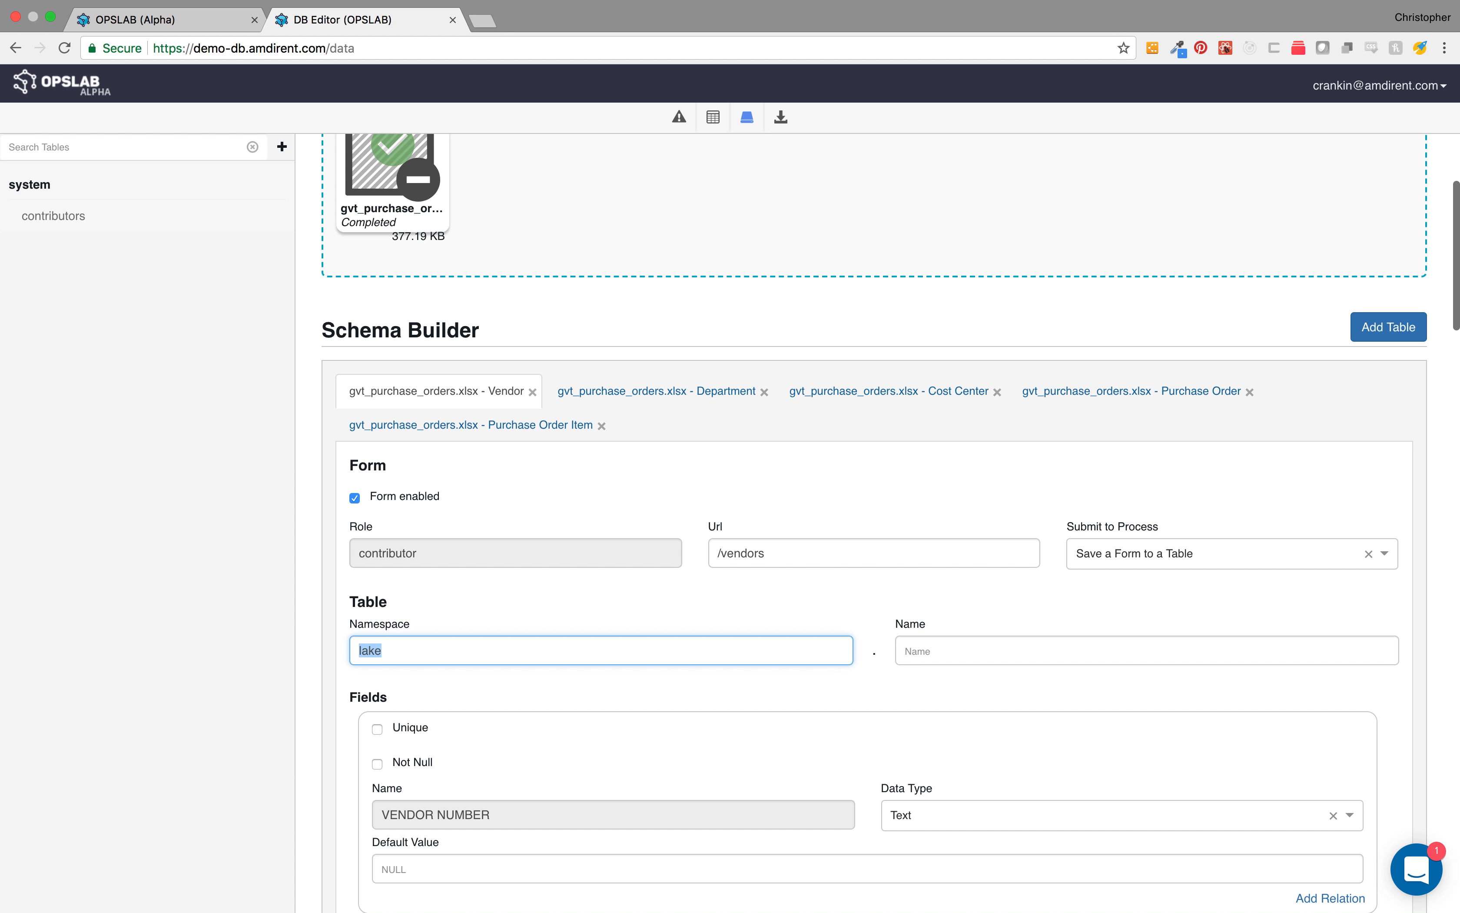
type("po")
key("Tab")
type("ve")
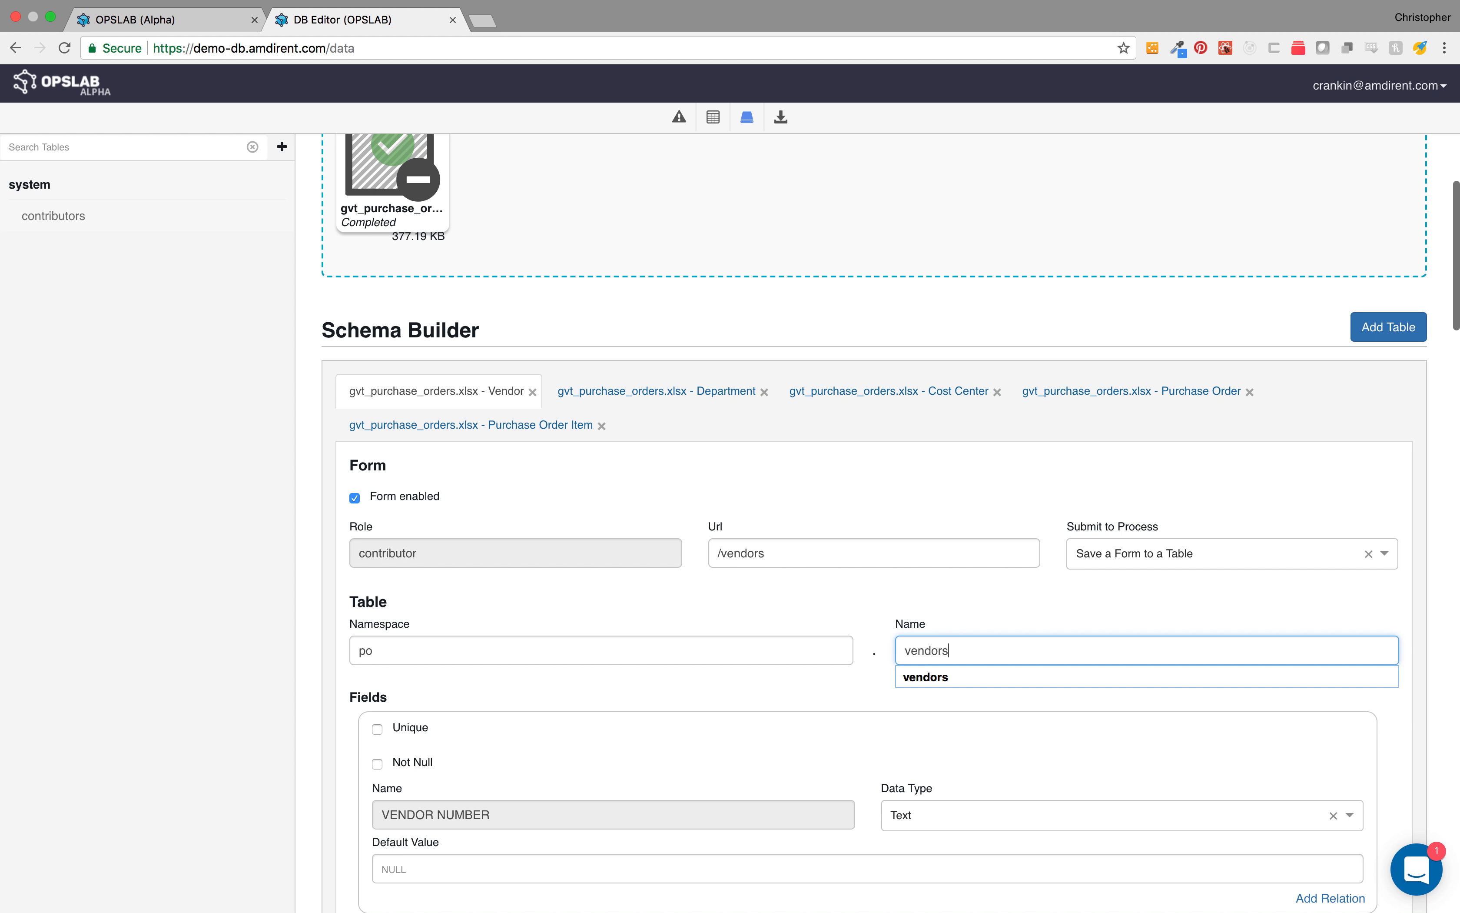
left_click(725, 702)
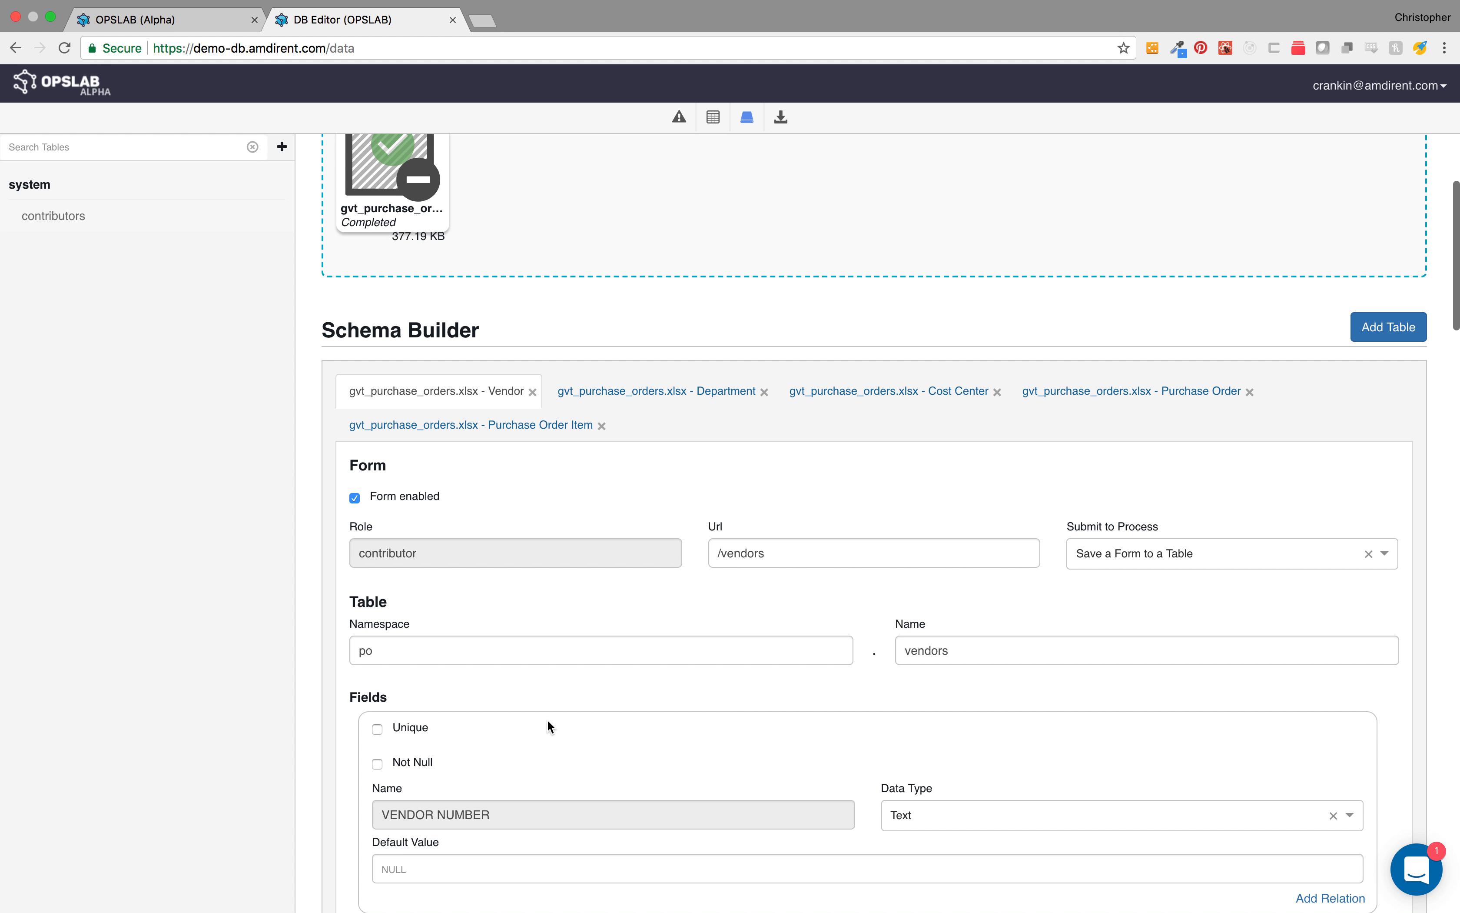
Step: Mark the VENDOR NUMBER field as unique
scroll(548, 719, "down", 2)
left_click(379, 674)
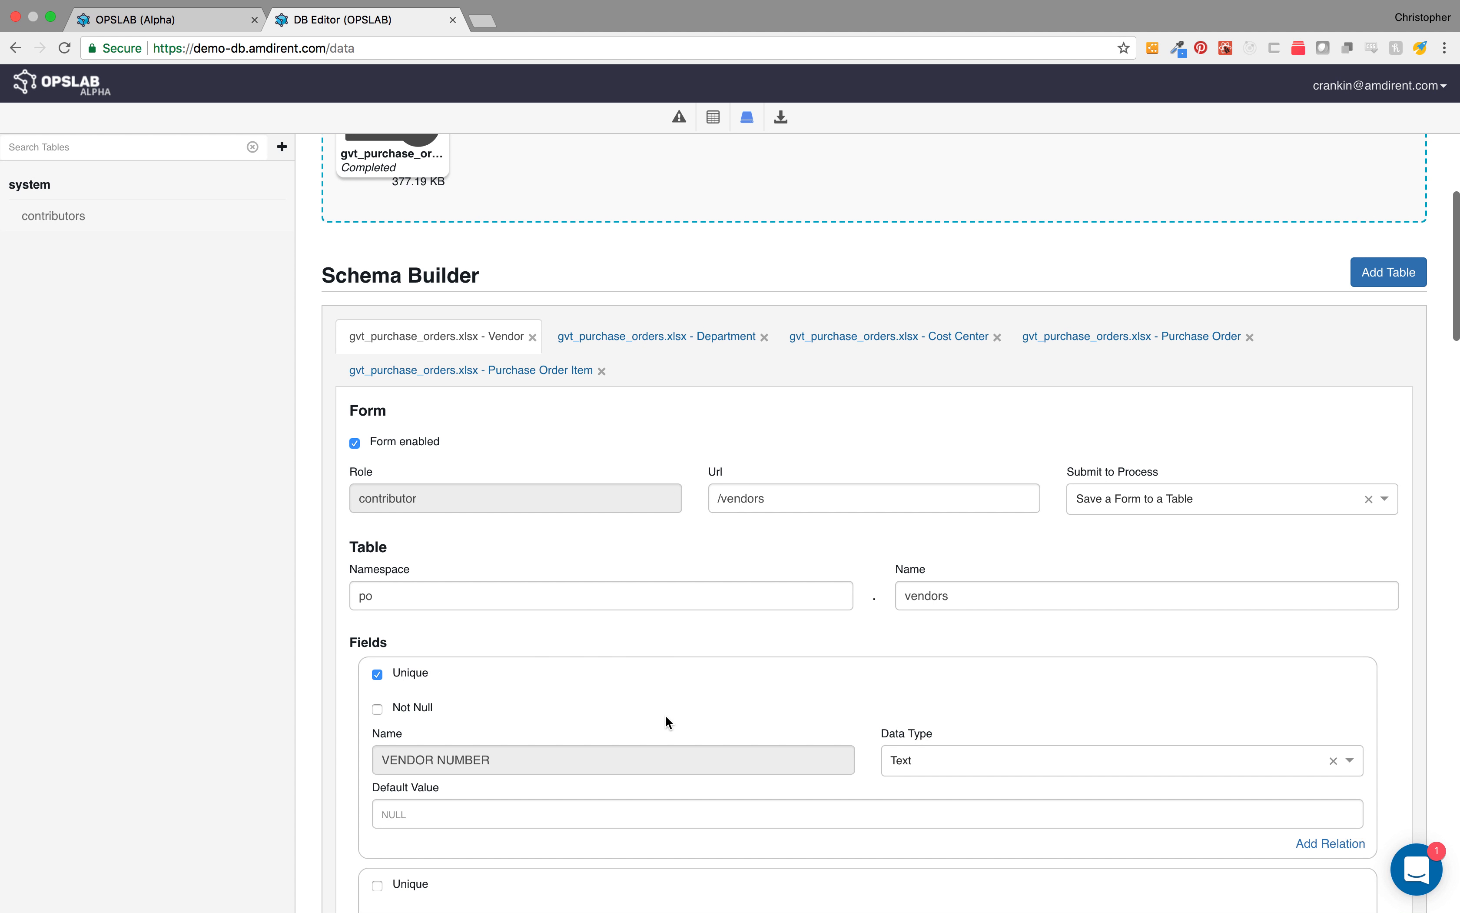
Step: Set the VENDOR CONTACT PHONE field's data type to Phone Number and save the Vendor table
scroll(777, 717, "down", 4)
scroll(777, 711, "down", 15)
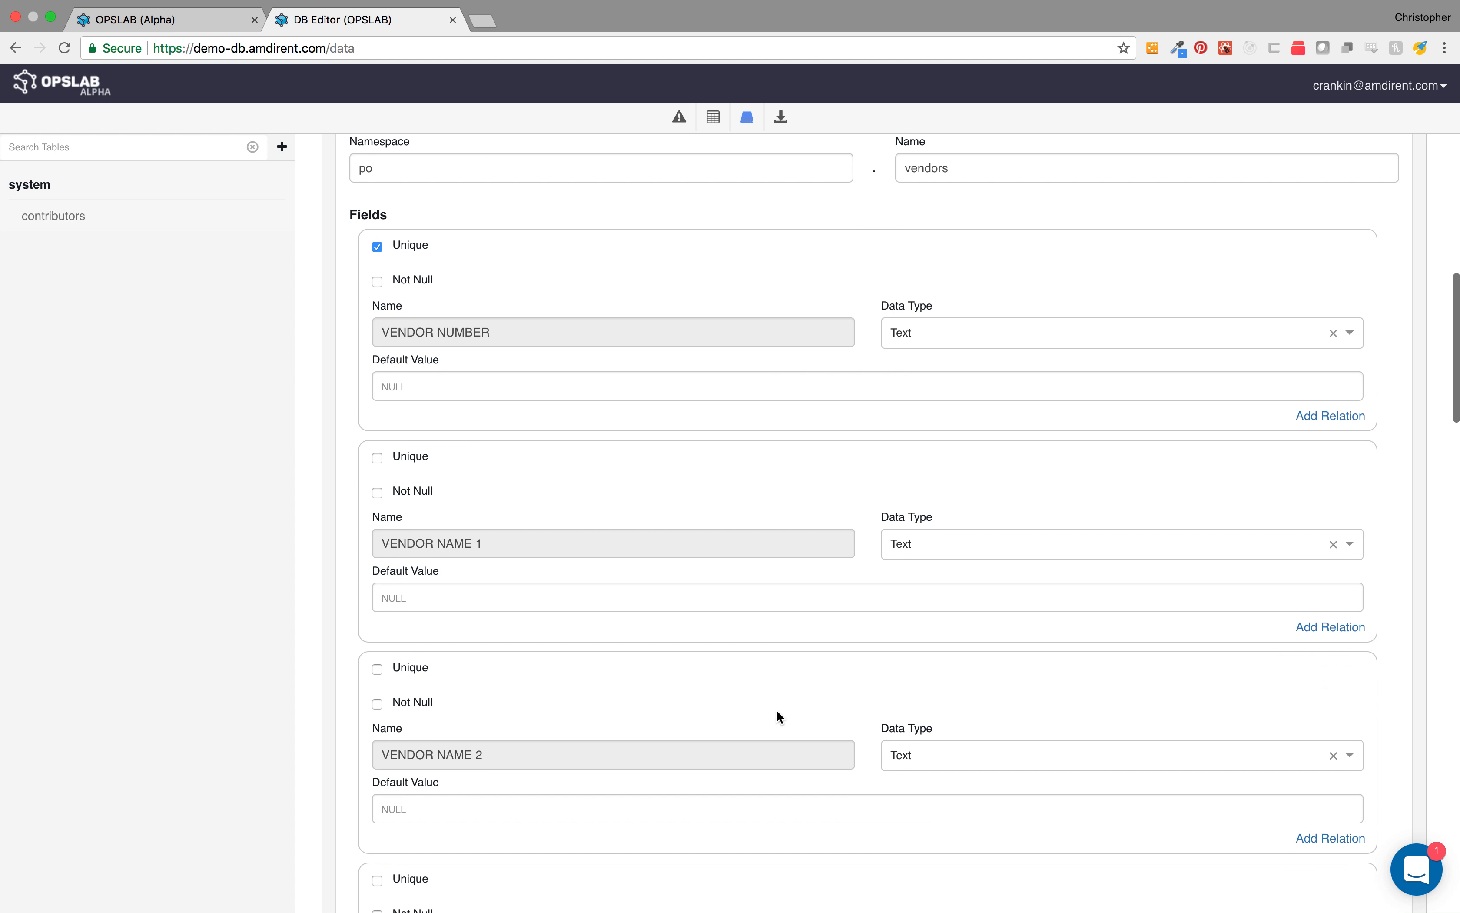
scroll(777, 712, "down", 9)
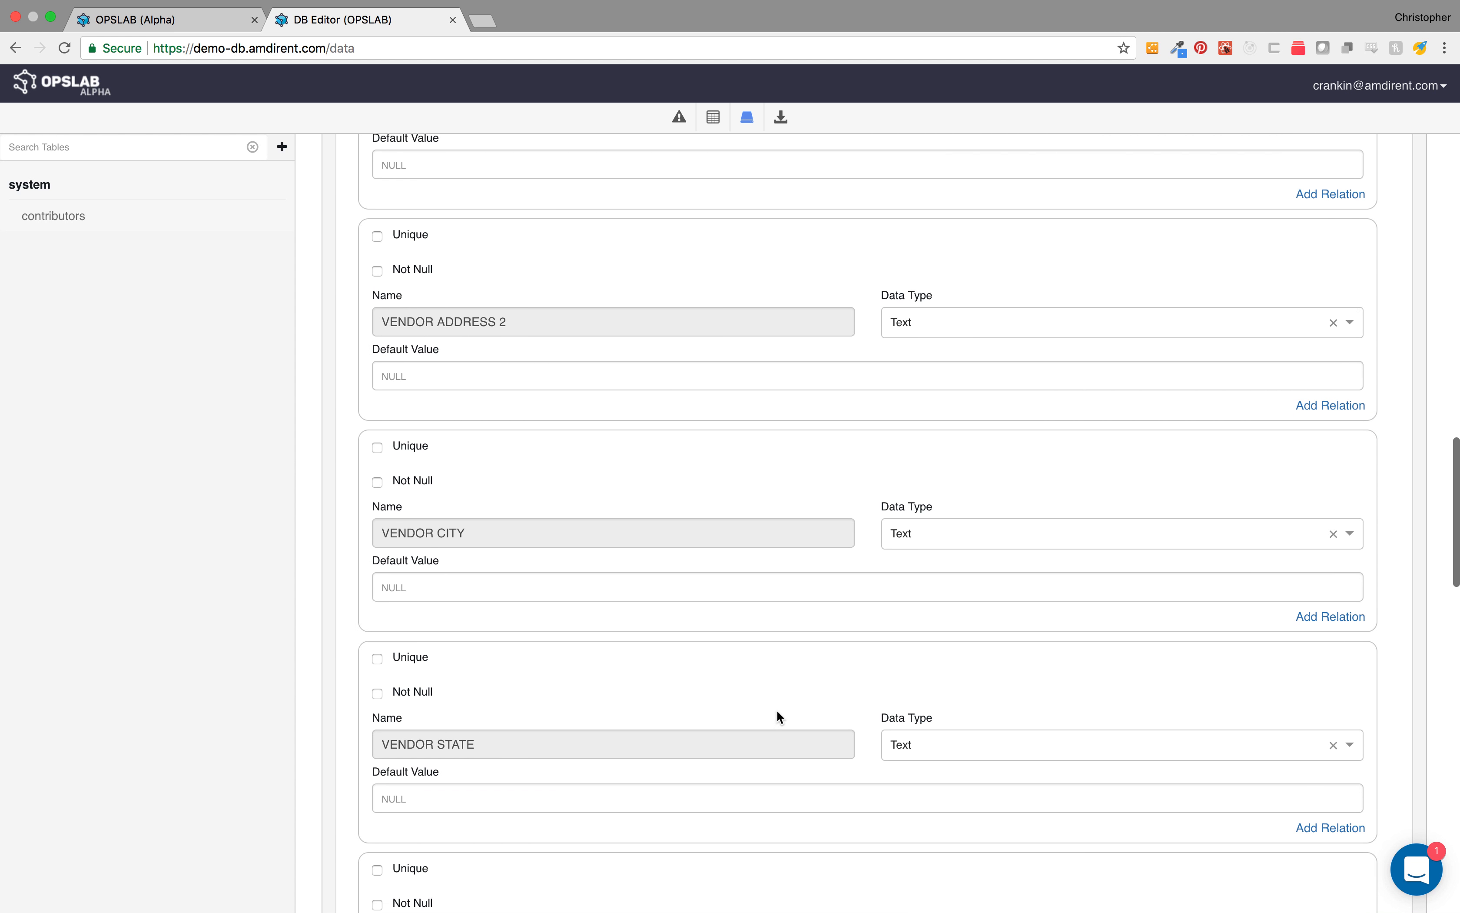
scroll(777, 716, "down", 13)
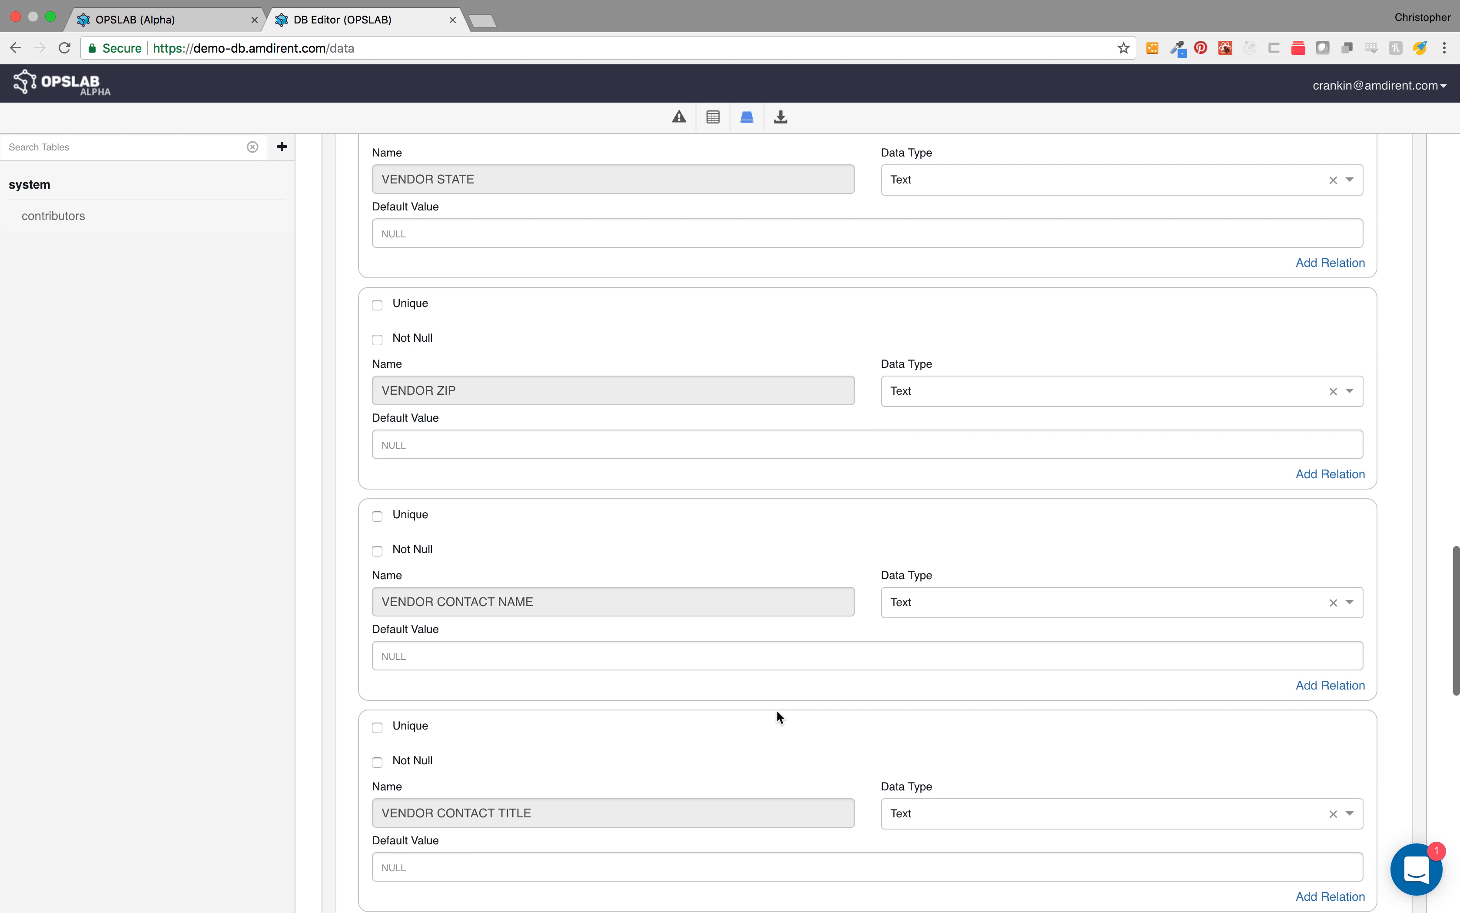
left_click(1019, 480)
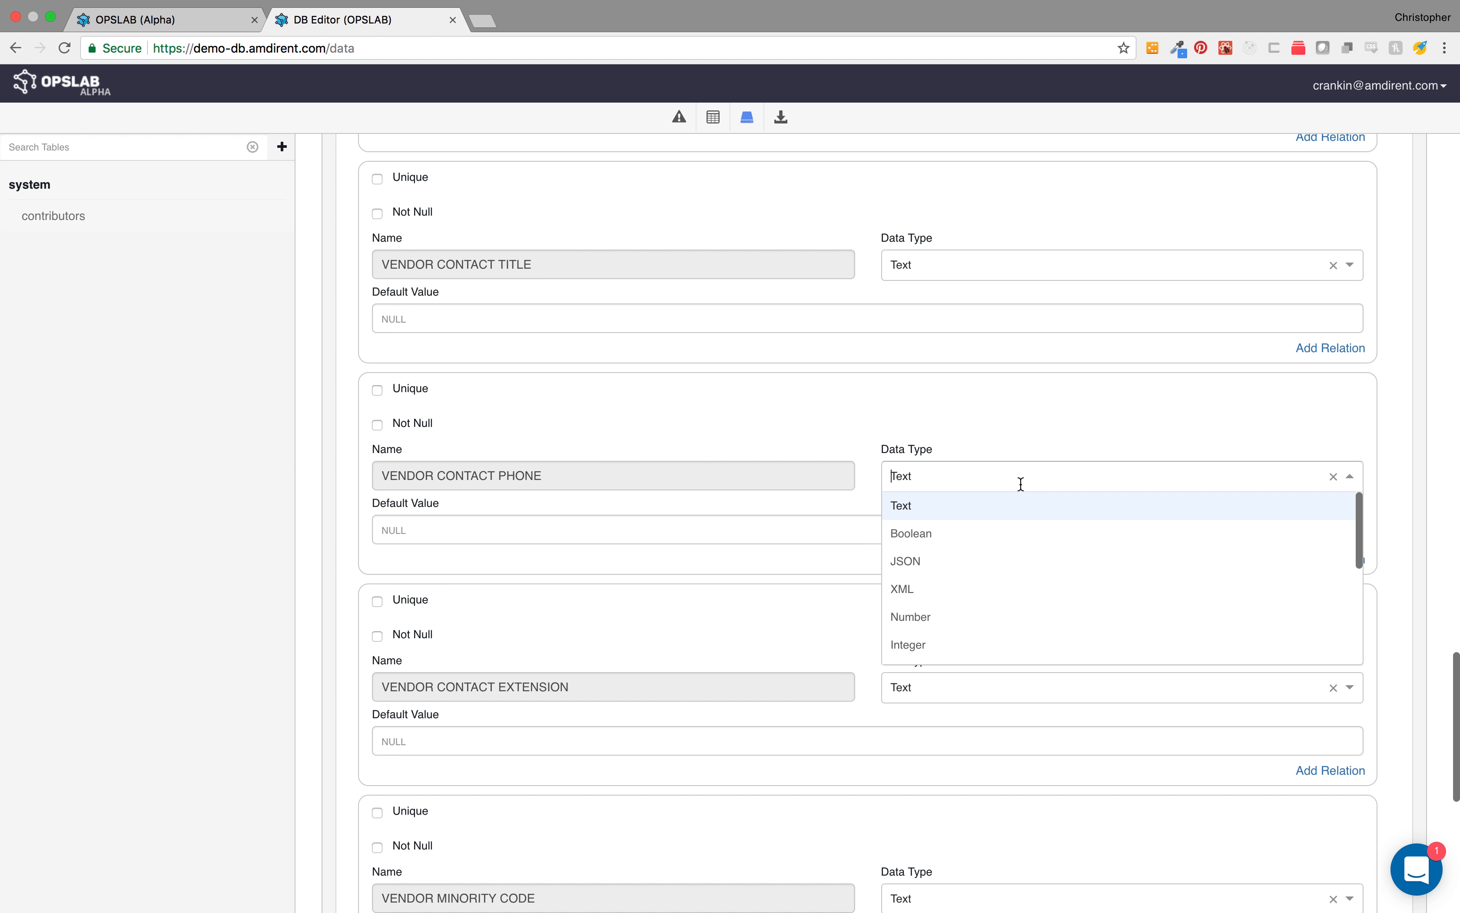
scroll(1000, 594, "down", 3)
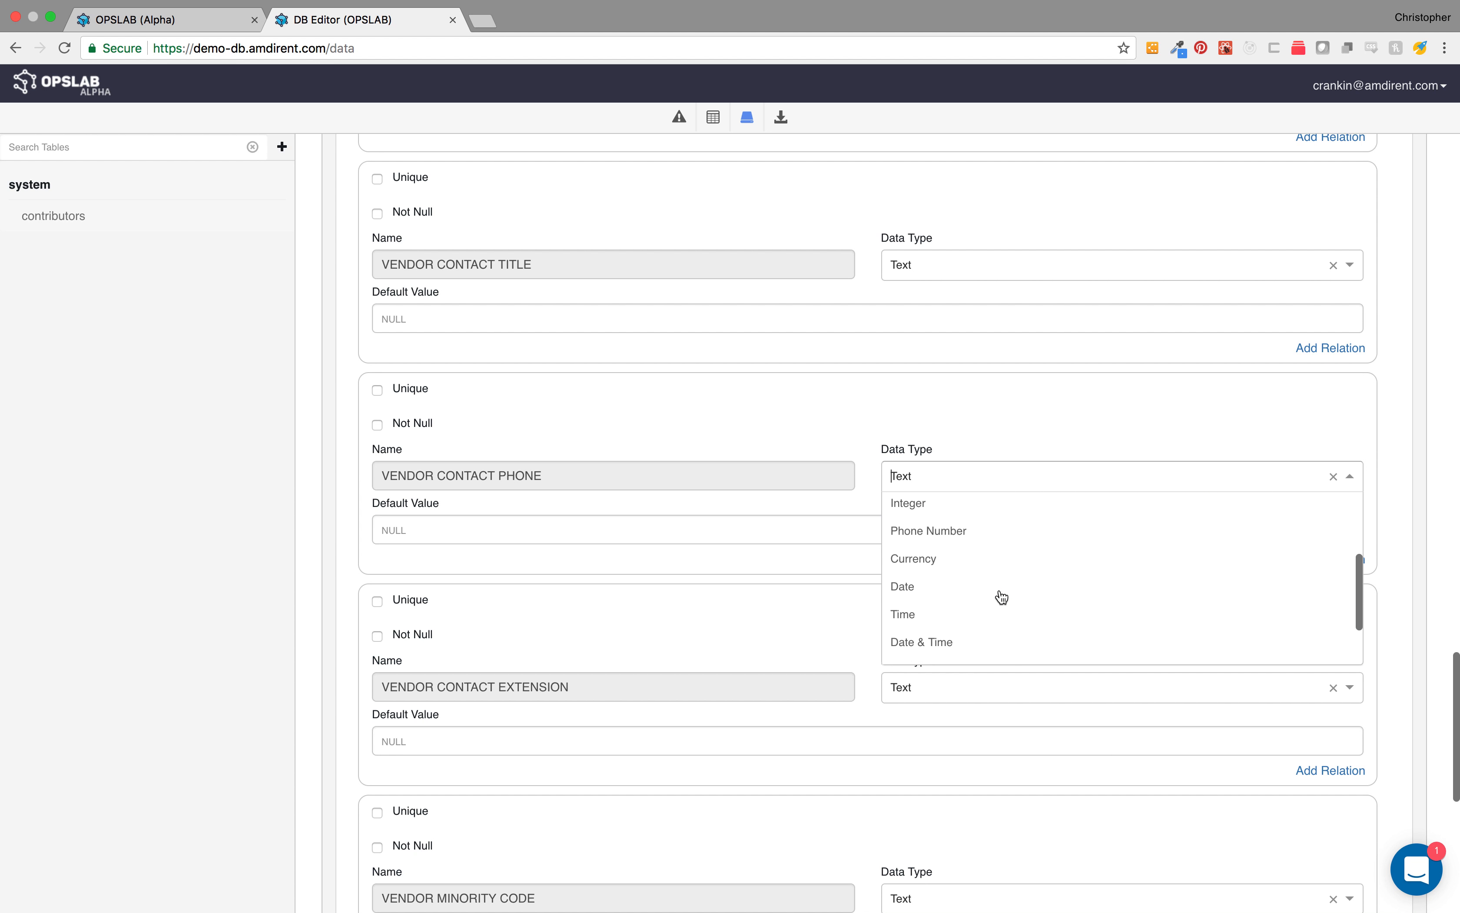
left_click(989, 541)
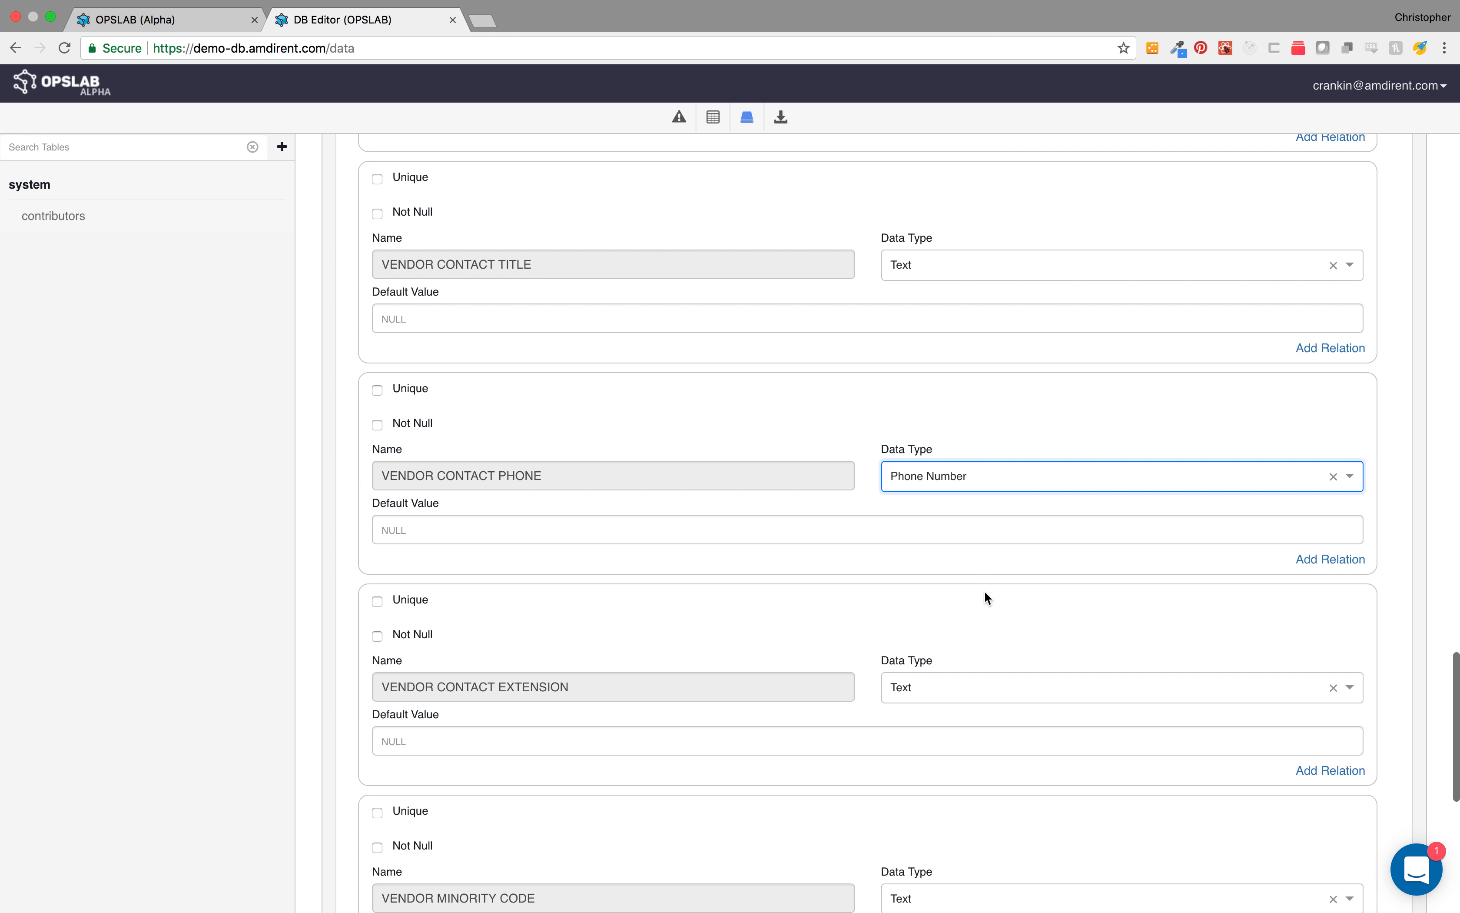
scroll(985, 590, "down", 10)
left_click(1361, 697)
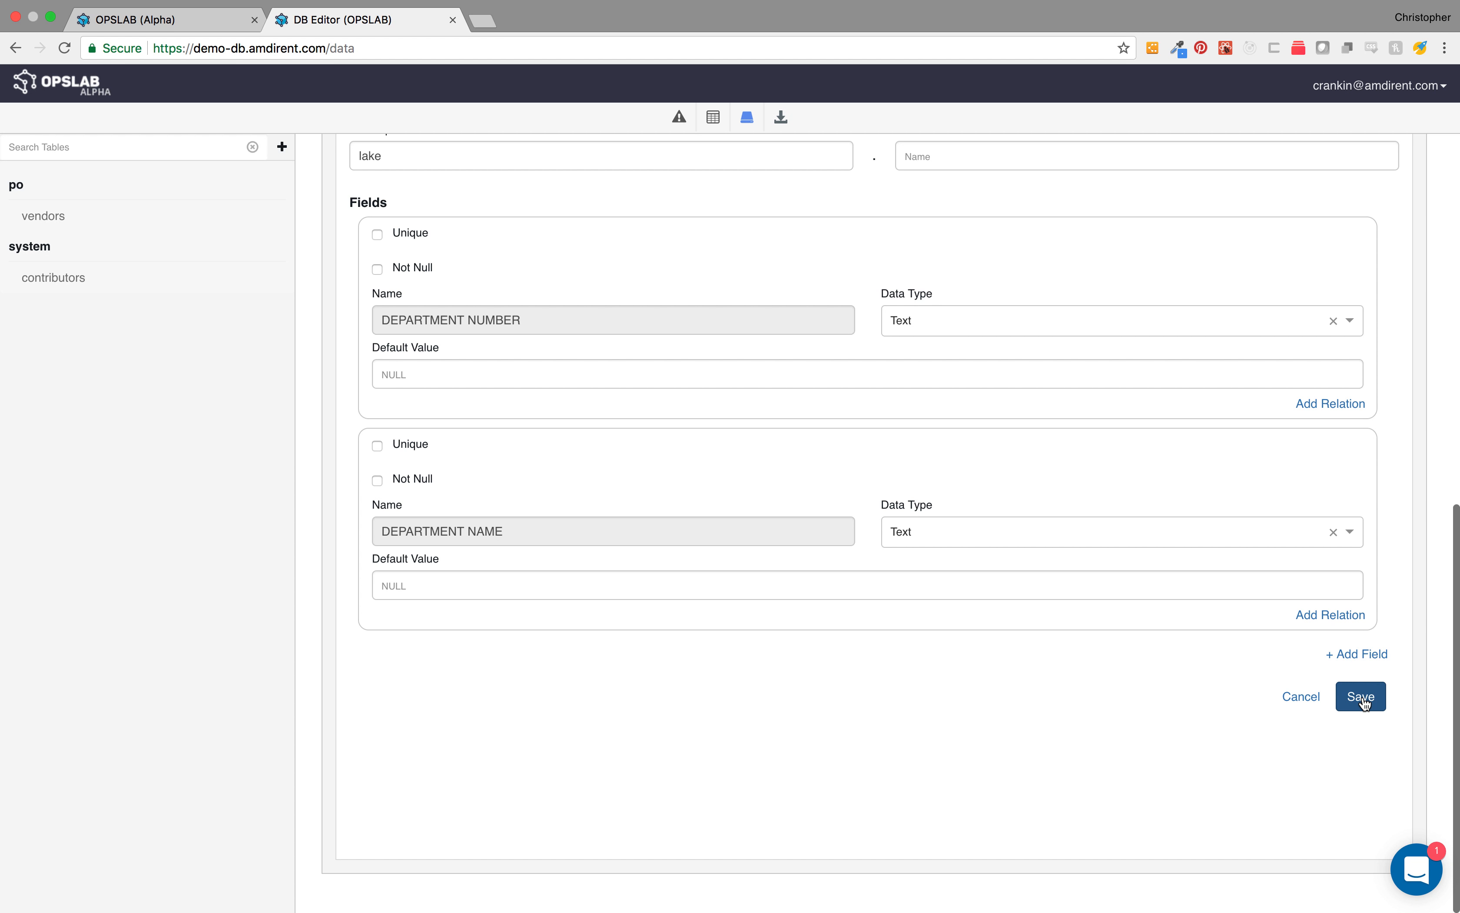
Step: Set the Department table's form URL to /departments and its table to namespace po, name departments
scroll(1061, 535, "up", 10)
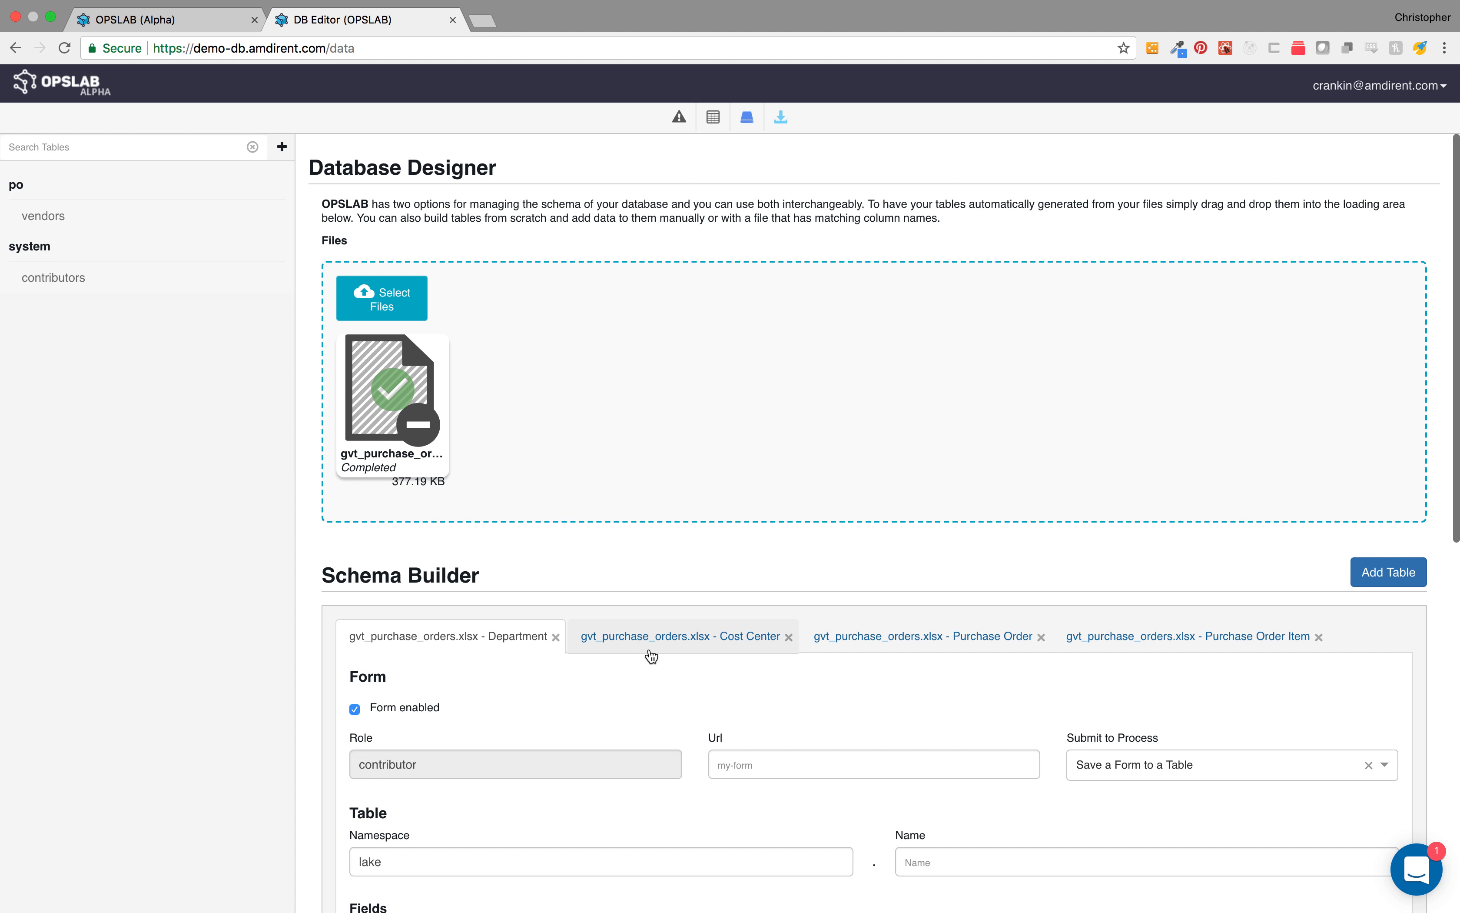
left_click(760, 764)
type("/depart")
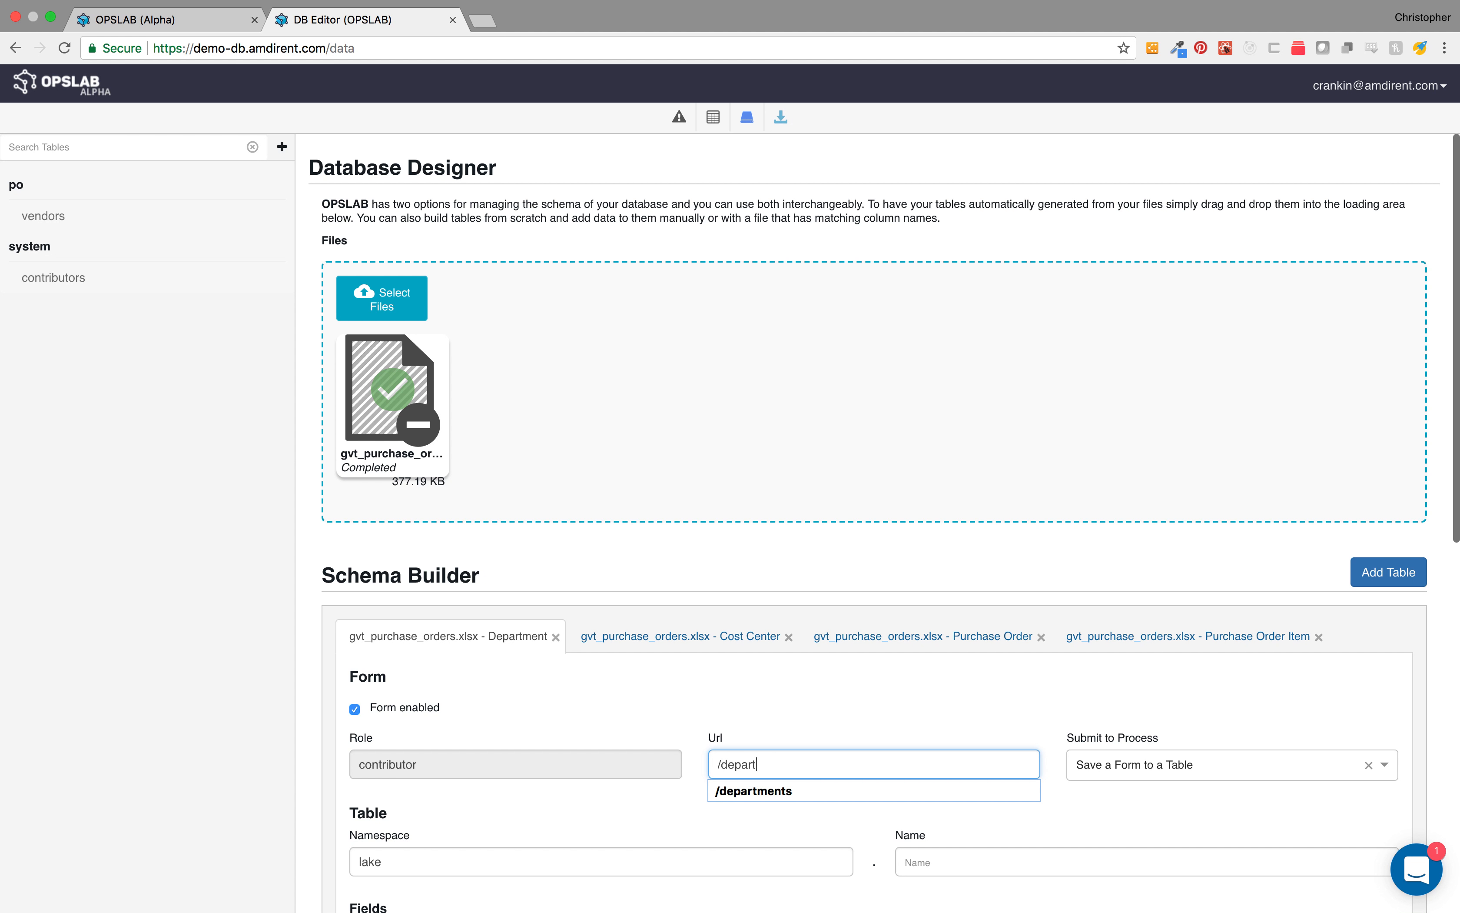
type("ments")
key("Tab")
scroll(851, 789, "down", 3)
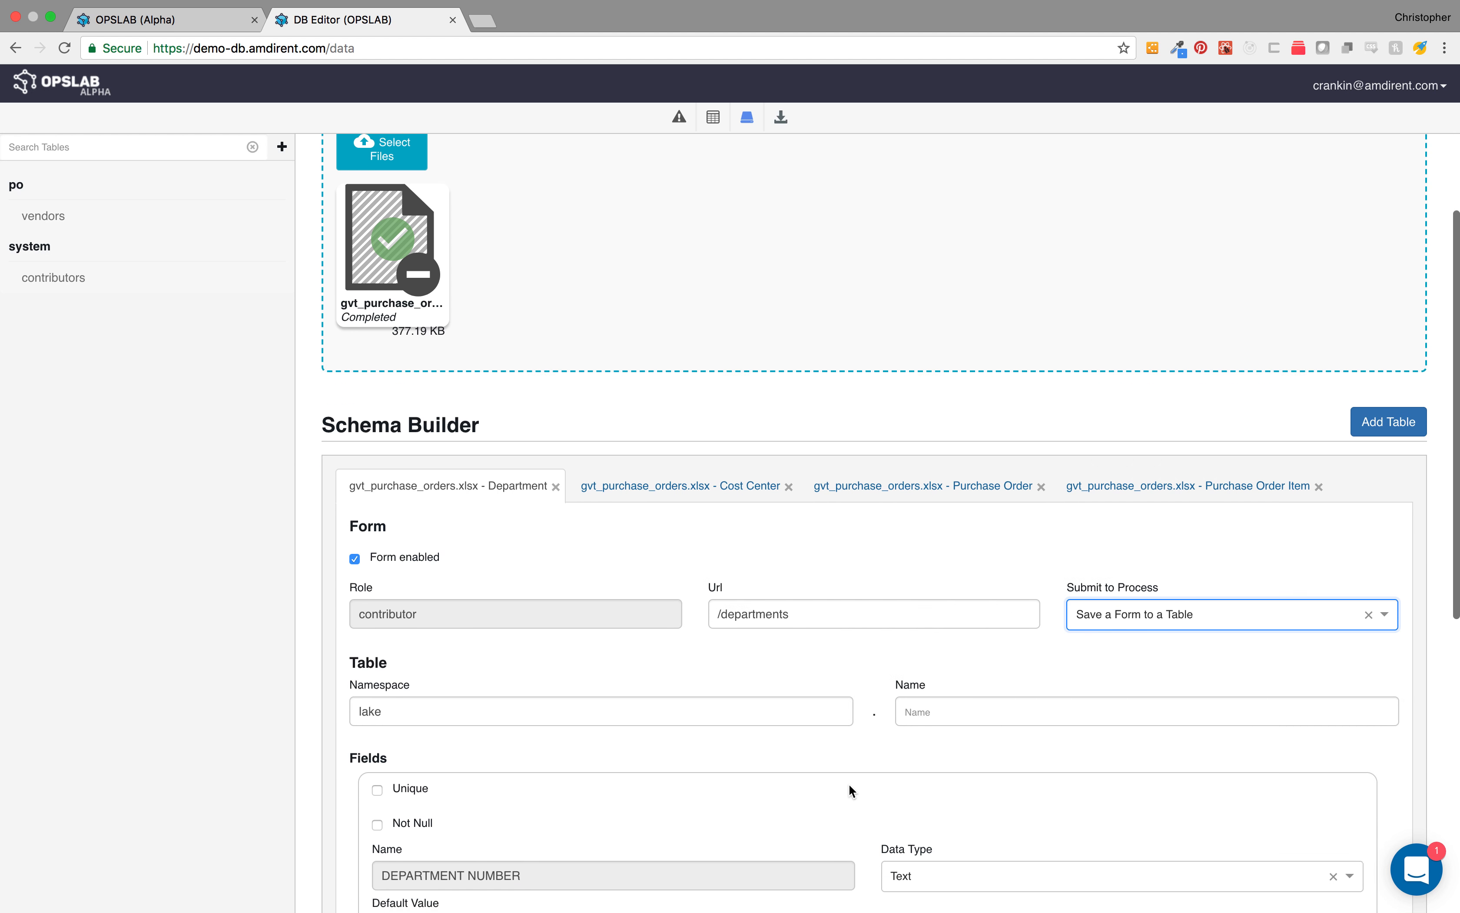
left_click(687, 703)
type("po")
key("Tab")
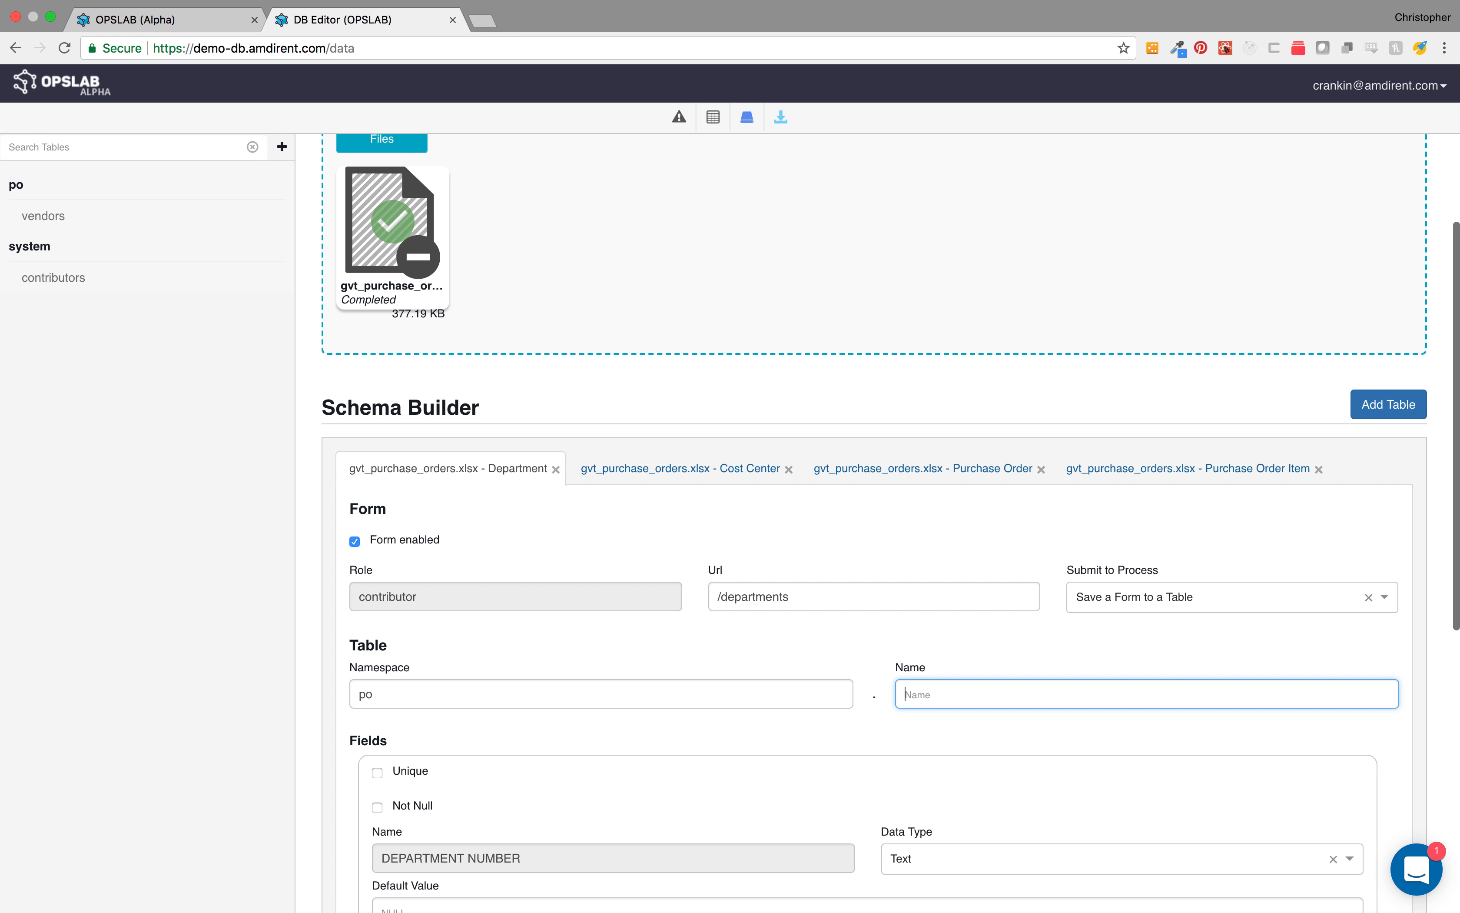
type("departments")
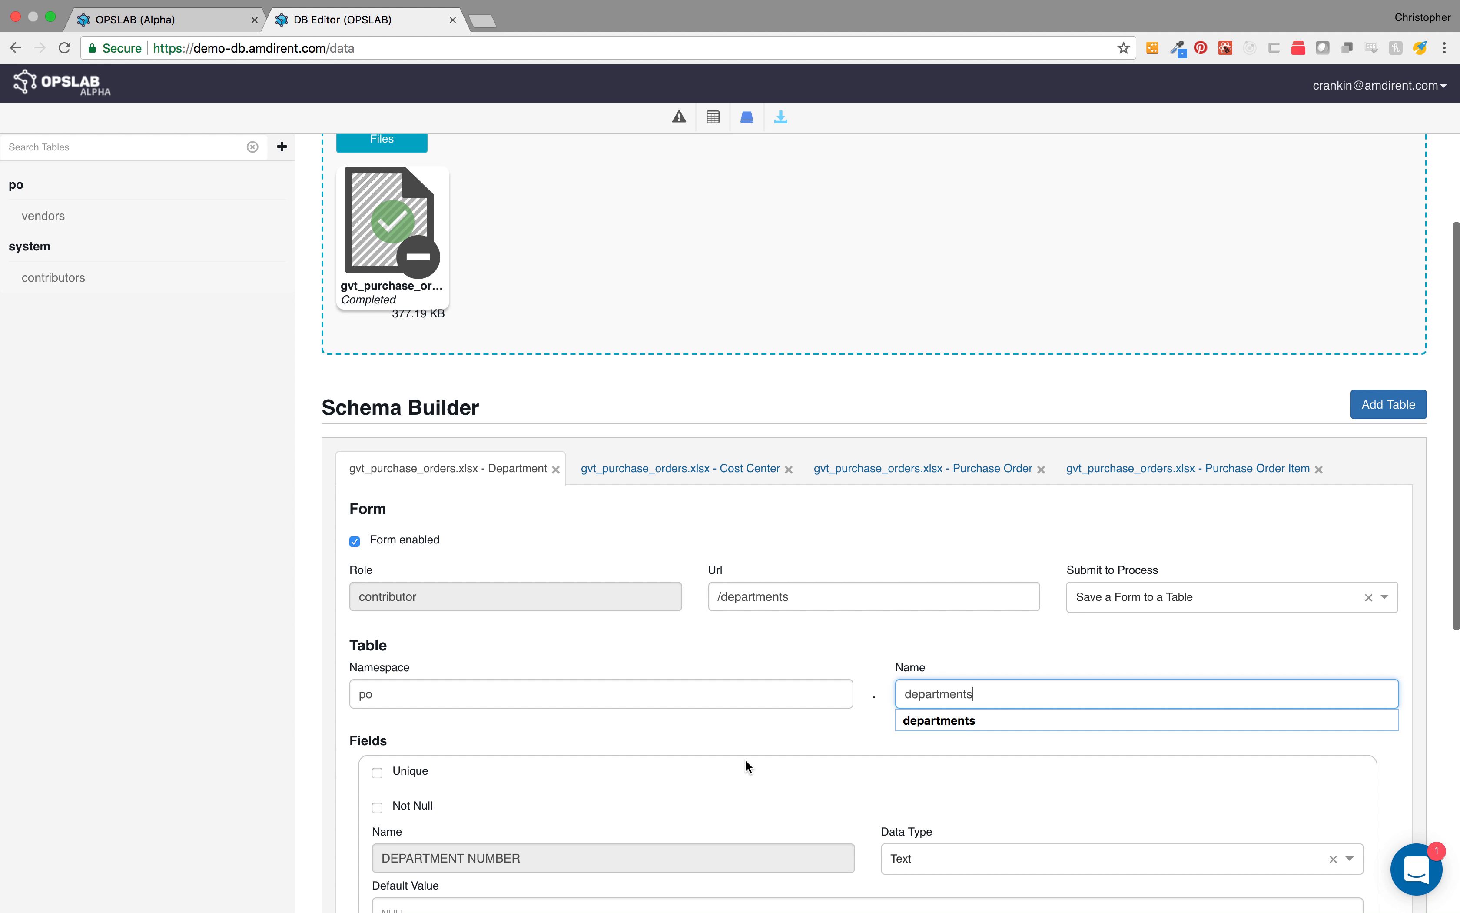
scroll(746, 766, "down", 3)
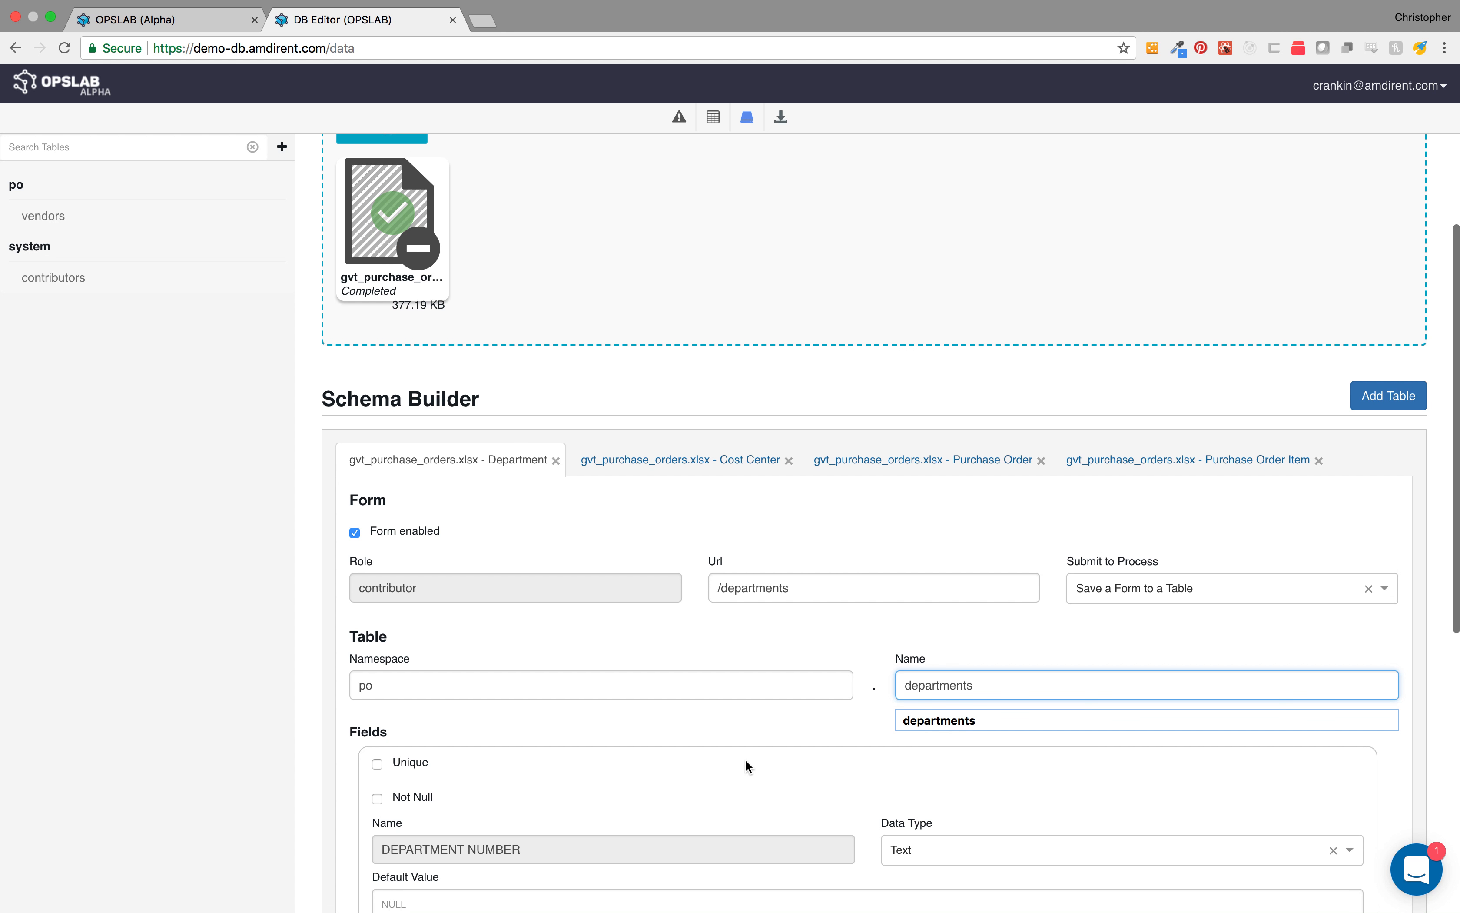
Step: Mark the DEPARTMENT NUMBER field as unique and save the Department table
left_click(379, 552)
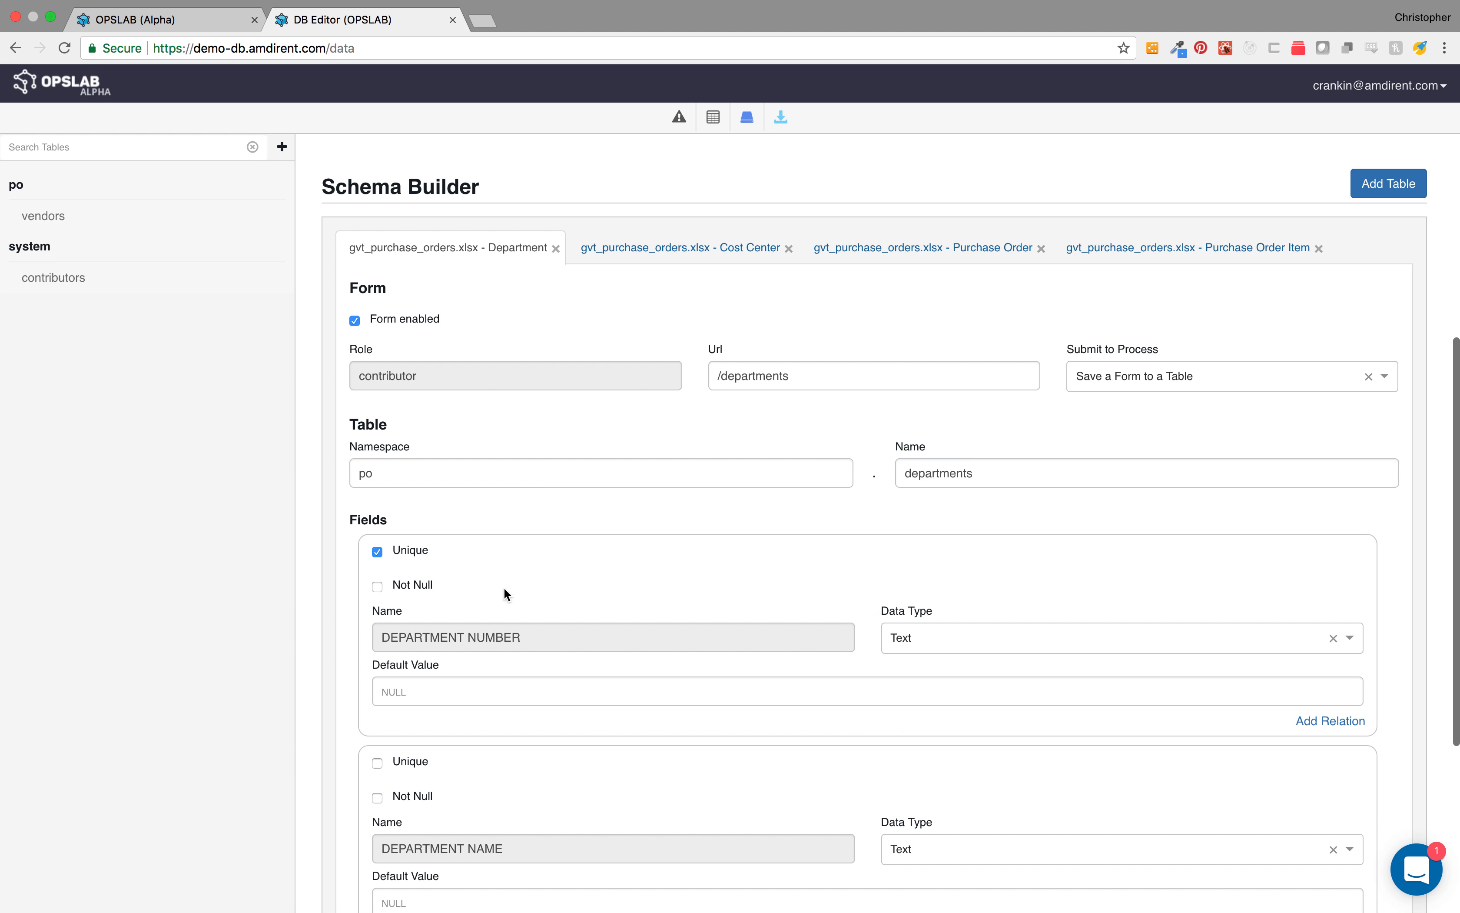
scroll(818, 809, "down", 5)
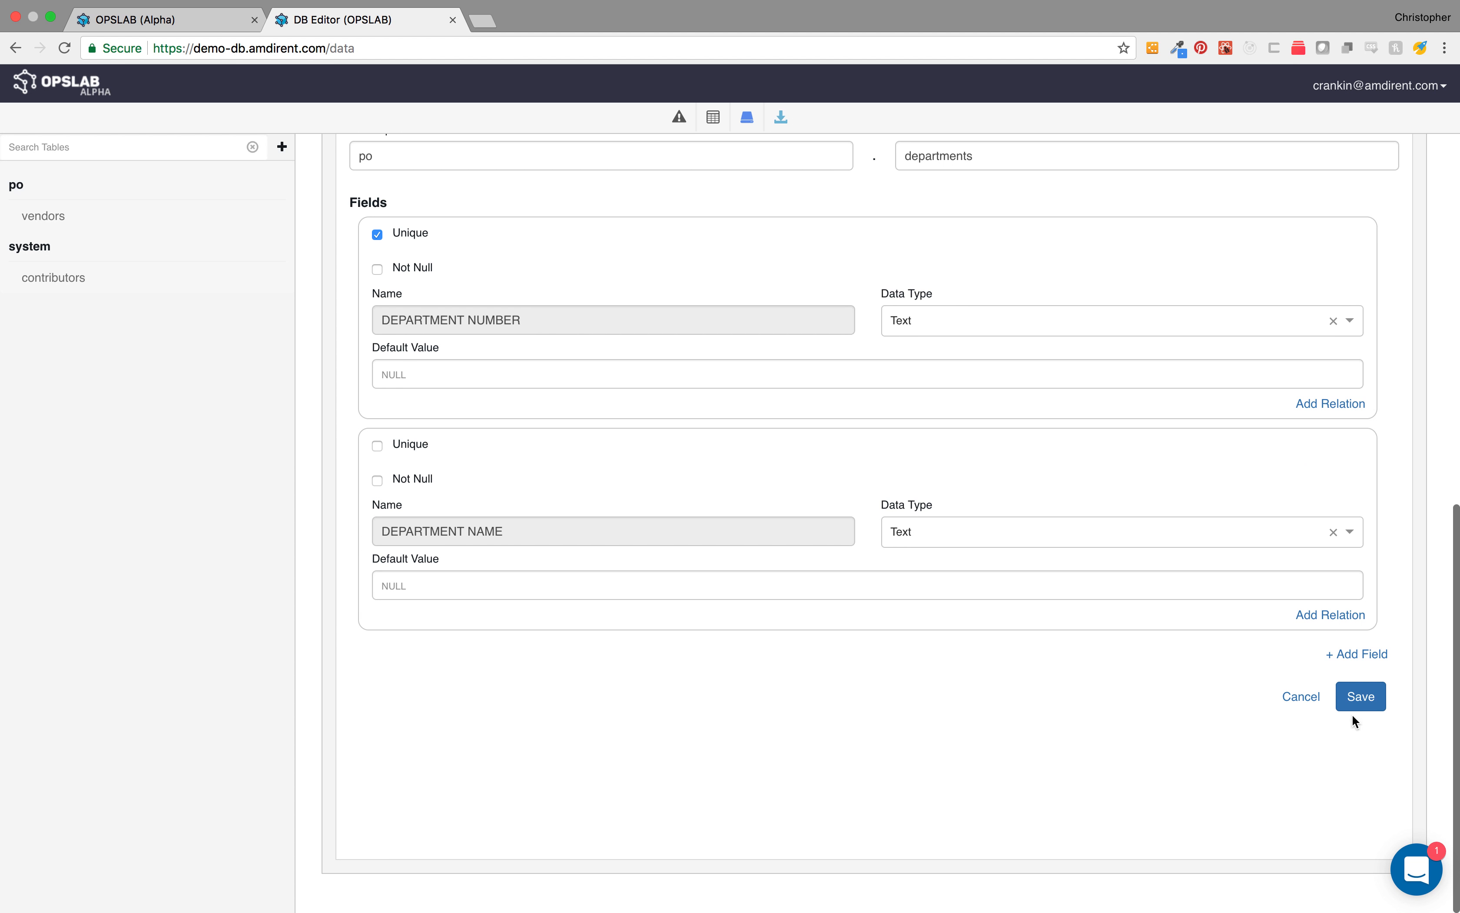
left_click(1362, 697)
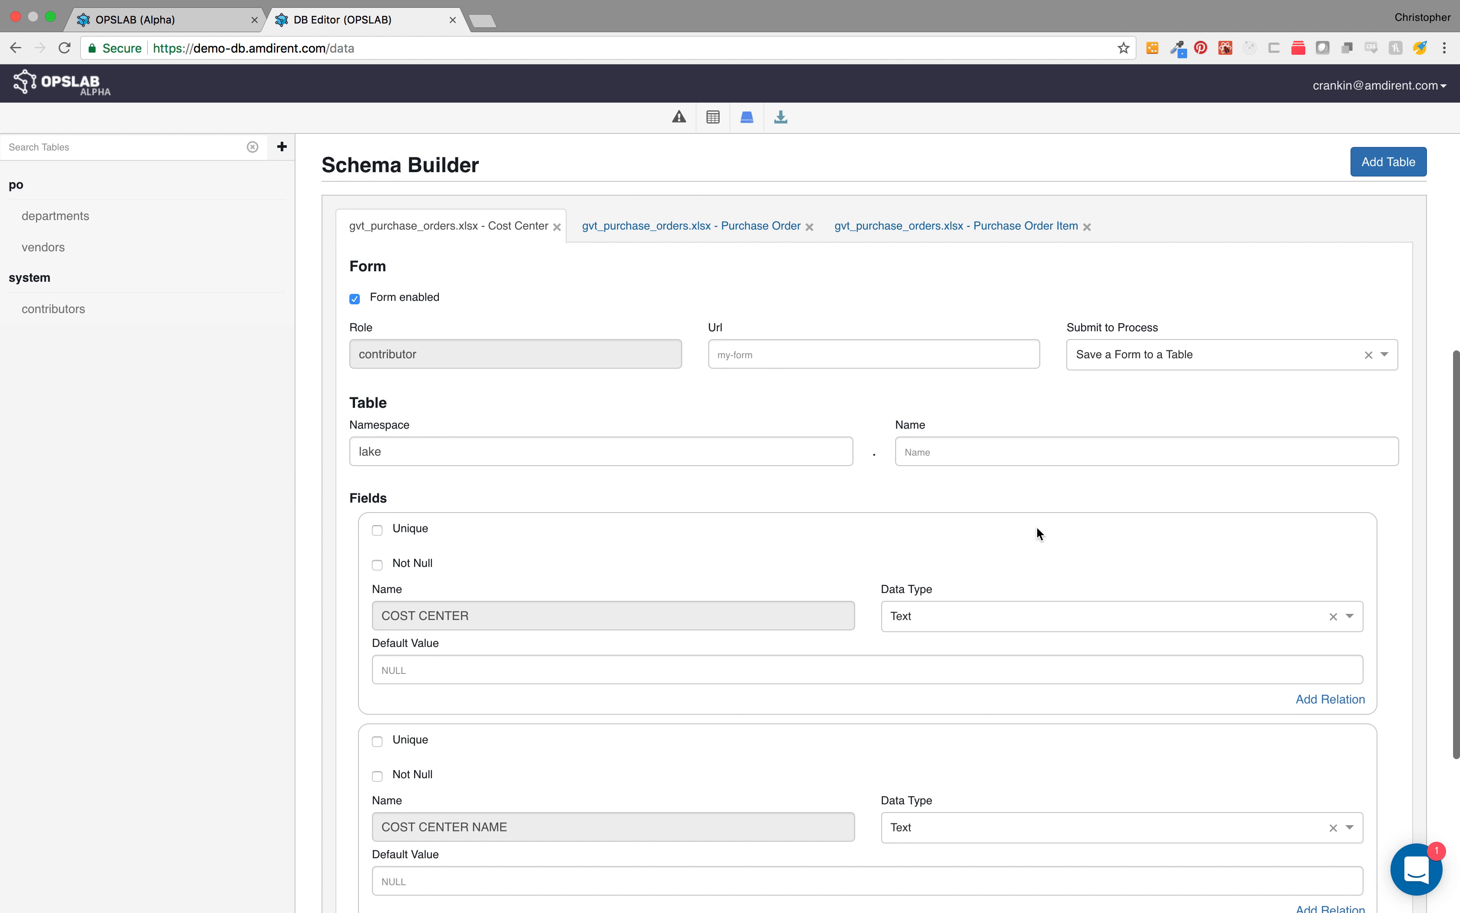
Step: Set the Cost Center table's form URL to /cost-centers and its table to namespace po, name cost_centers
left_click(749, 416)
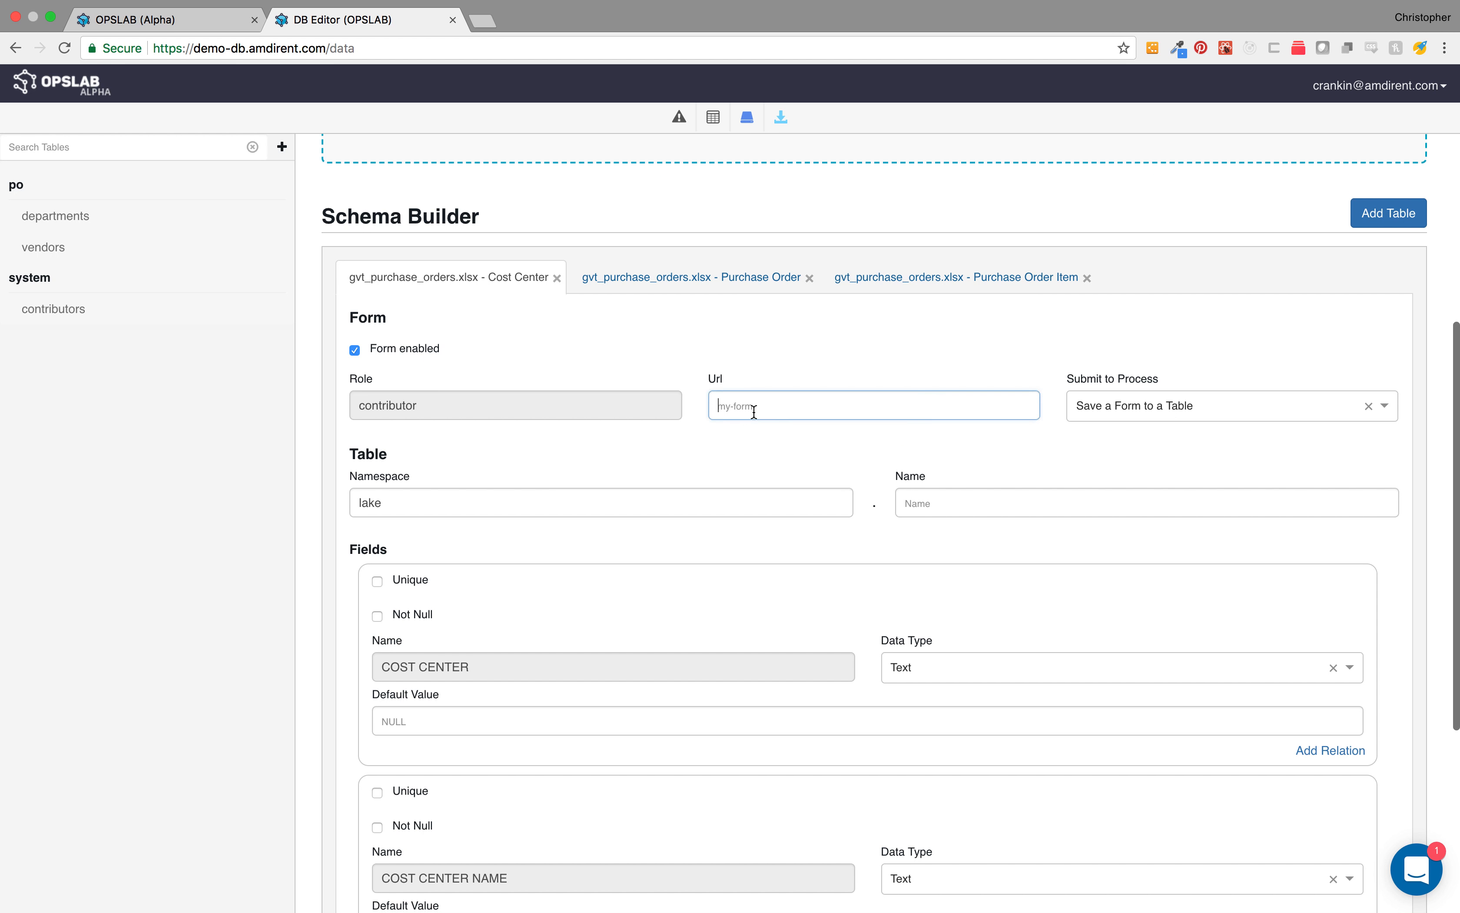
type("/cost-cet")
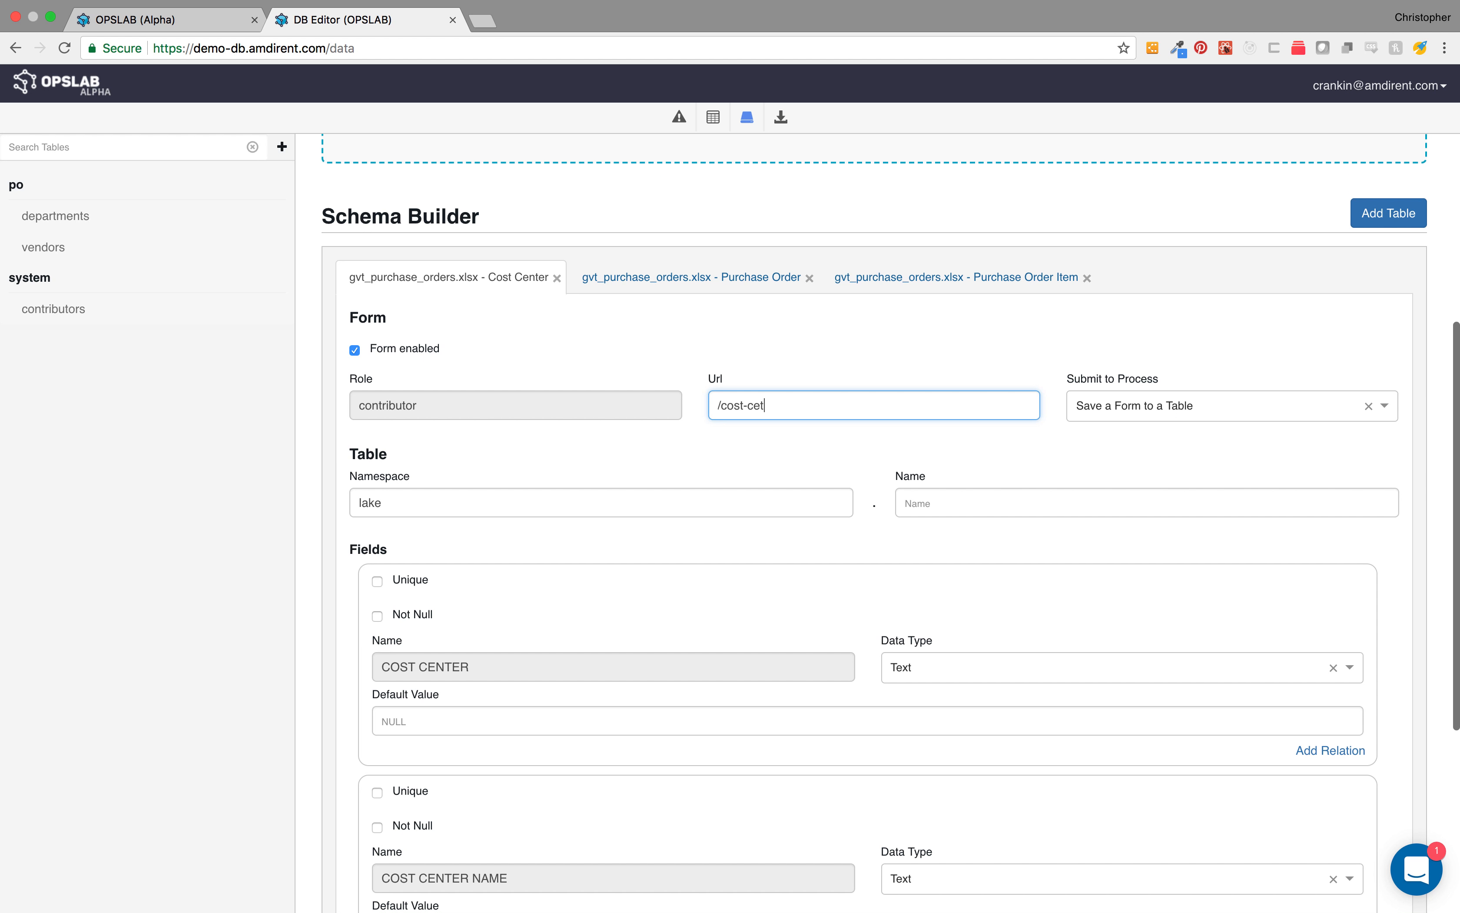
key("Tab")
key("Tab")
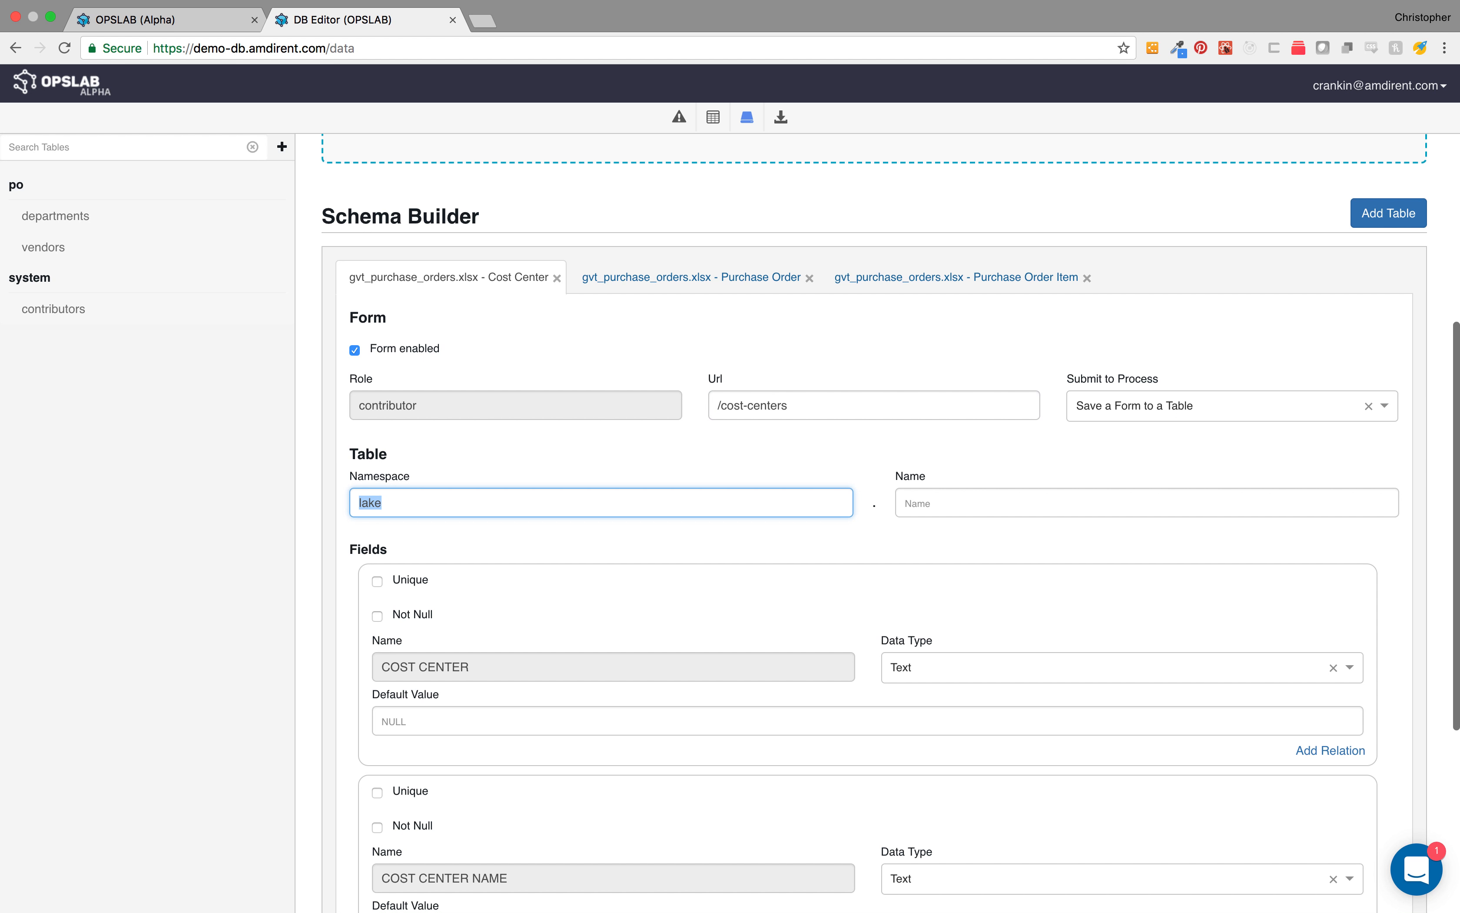
type("po")
key("Tab")
type("cost_centers")
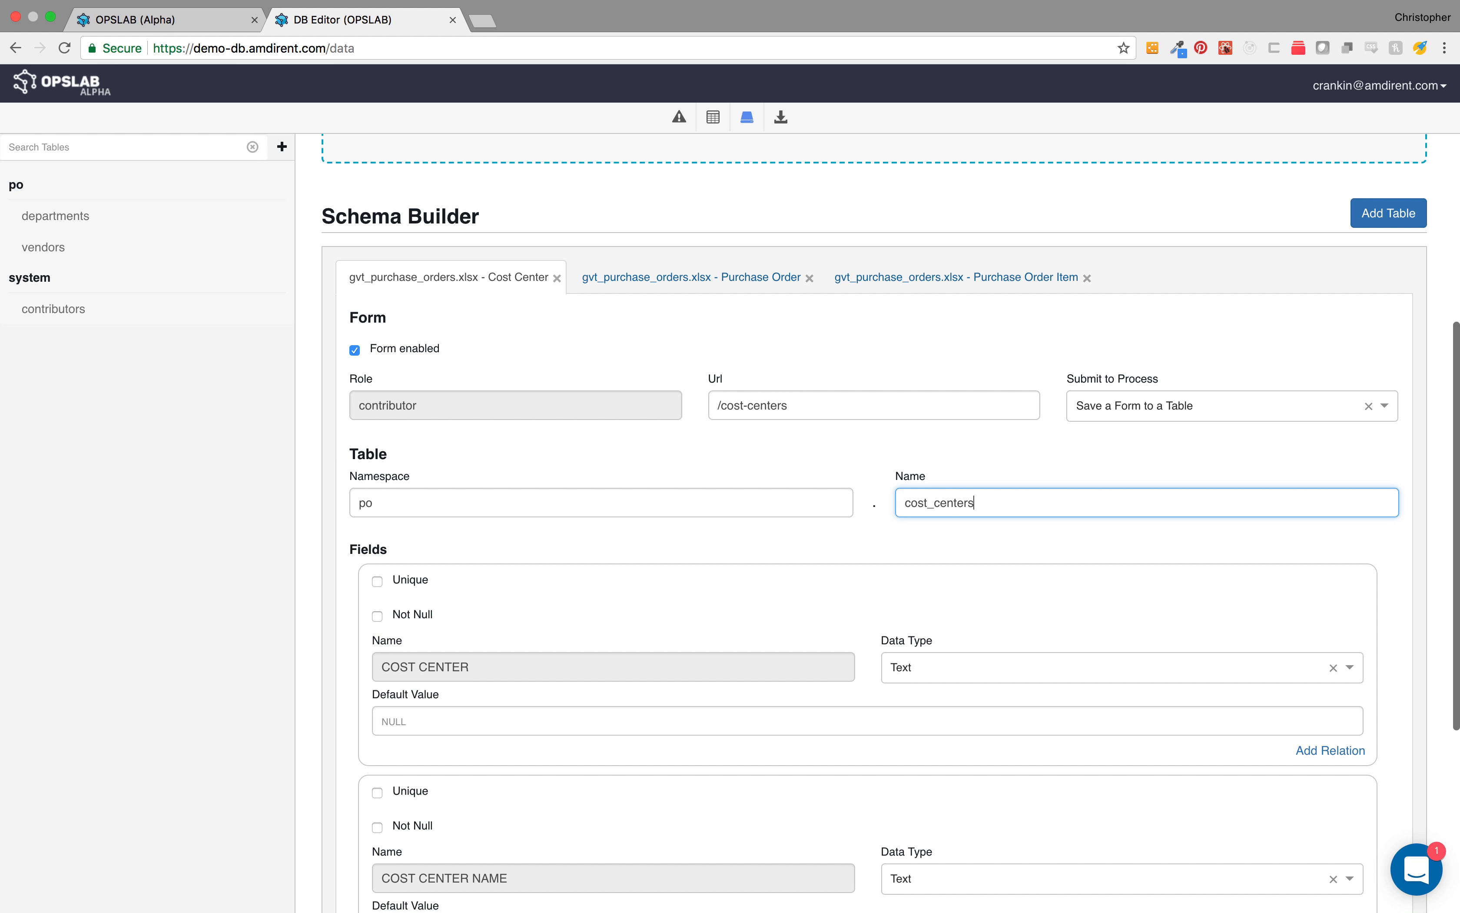
Step: Mark the COST CENTER field as unique and save the Cost Center table
key("Tab")
key("space")
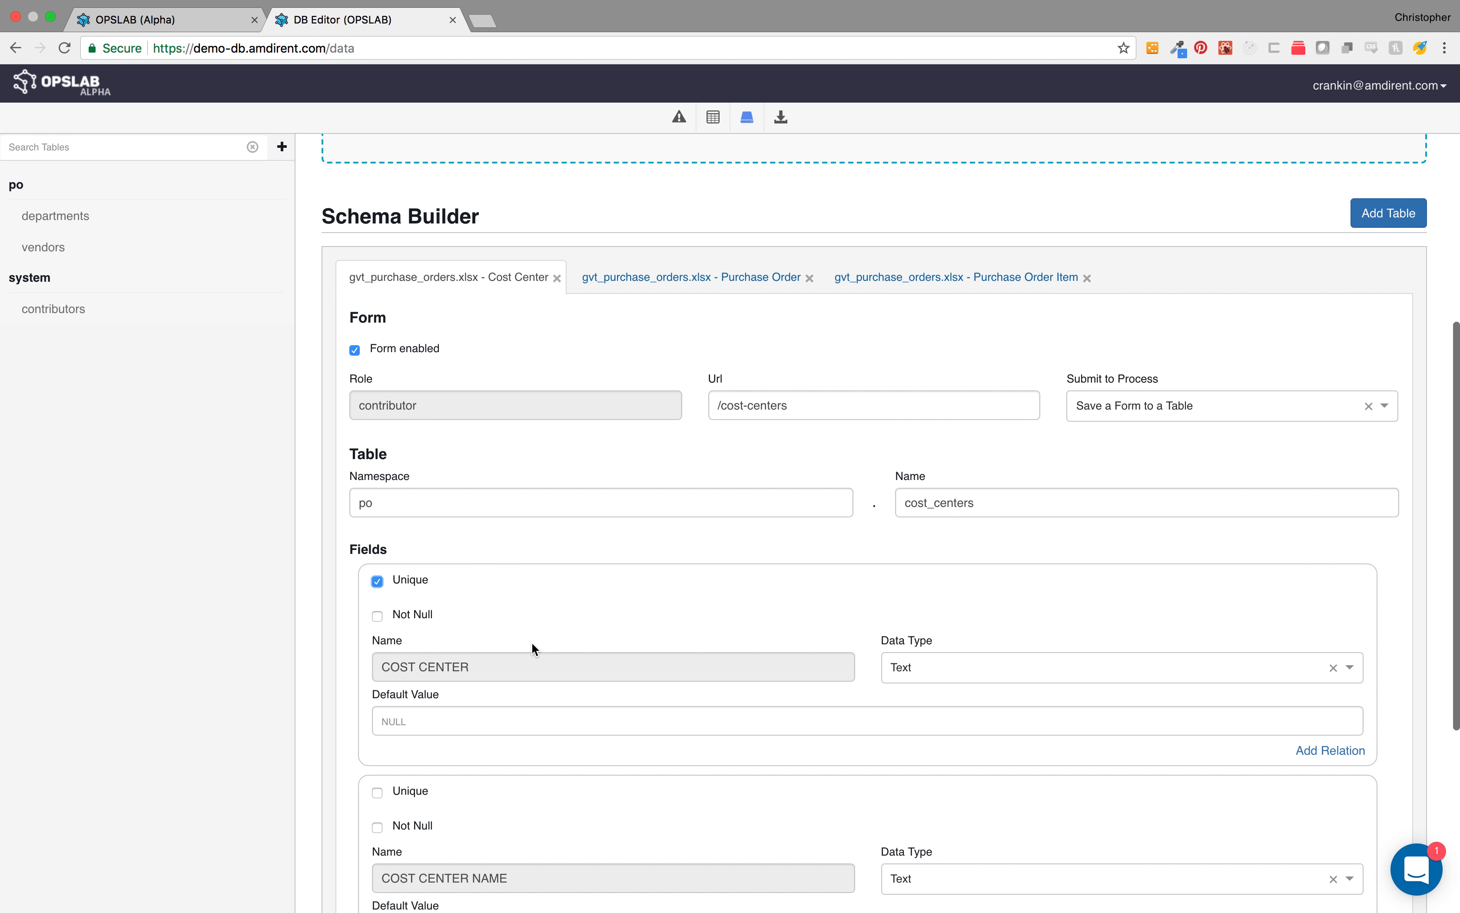
scroll(676, 671, "down", 3)
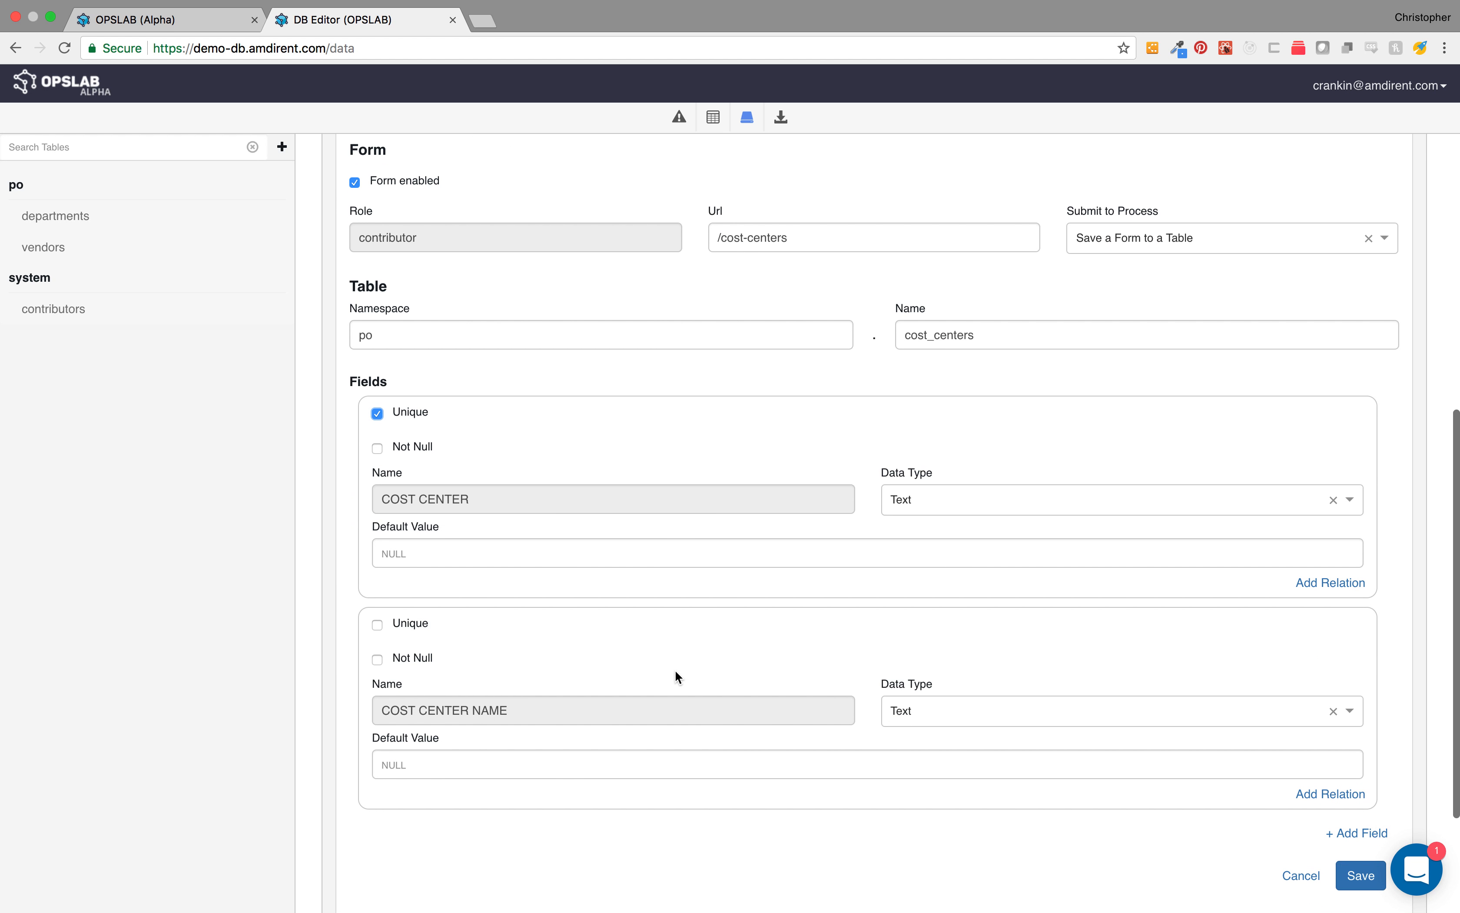
left_click(1350, 892)
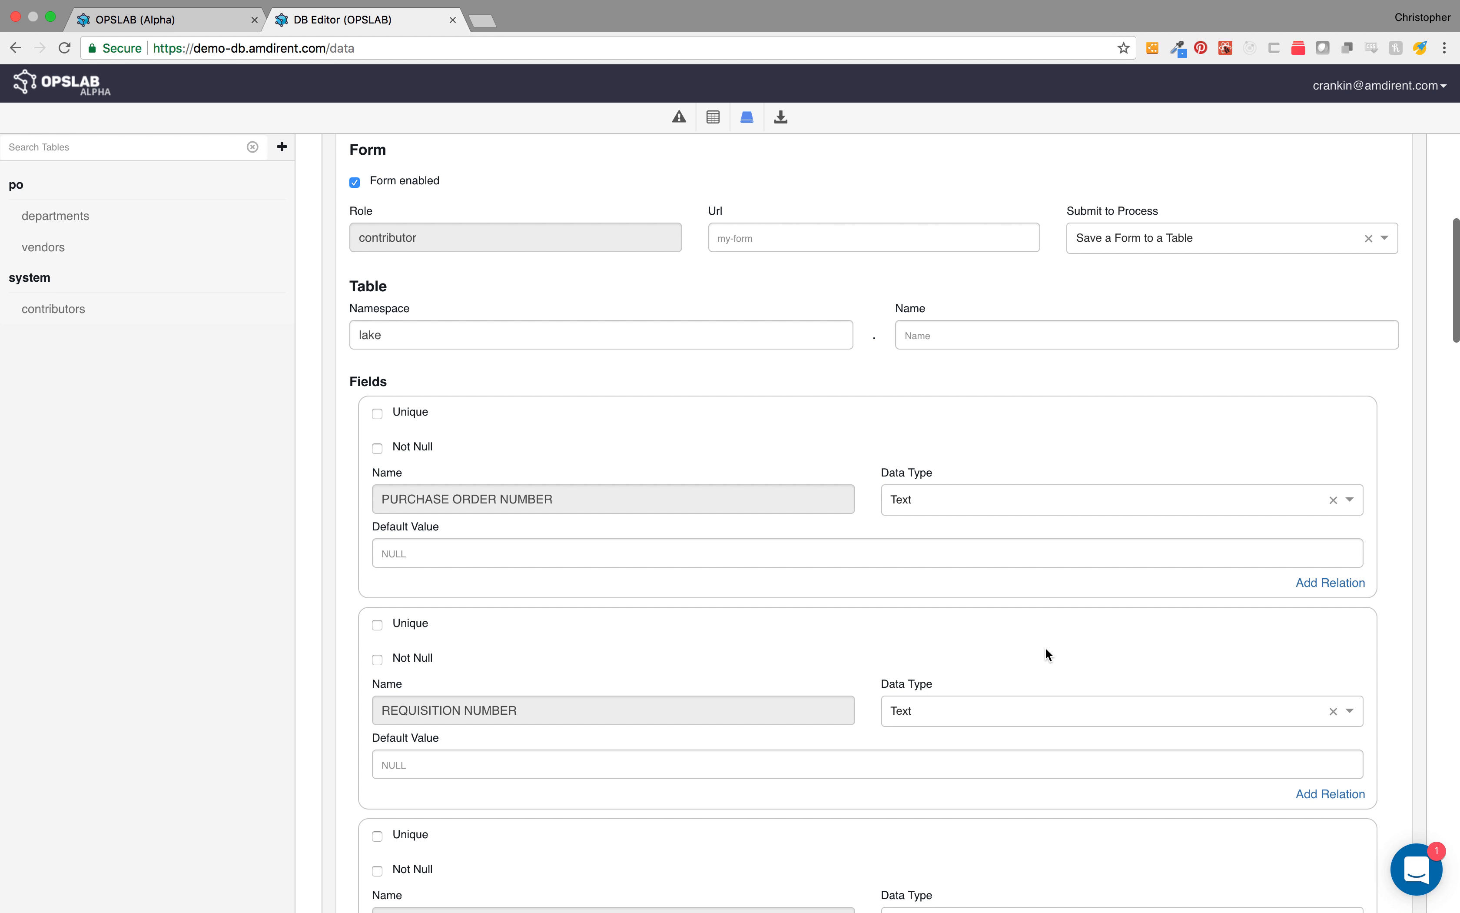
Step: Set the Purchase Order table's form URL to /purchase-orders and its table to namespace po, name purchase_orders
scroll(915, 546, "up", 2)
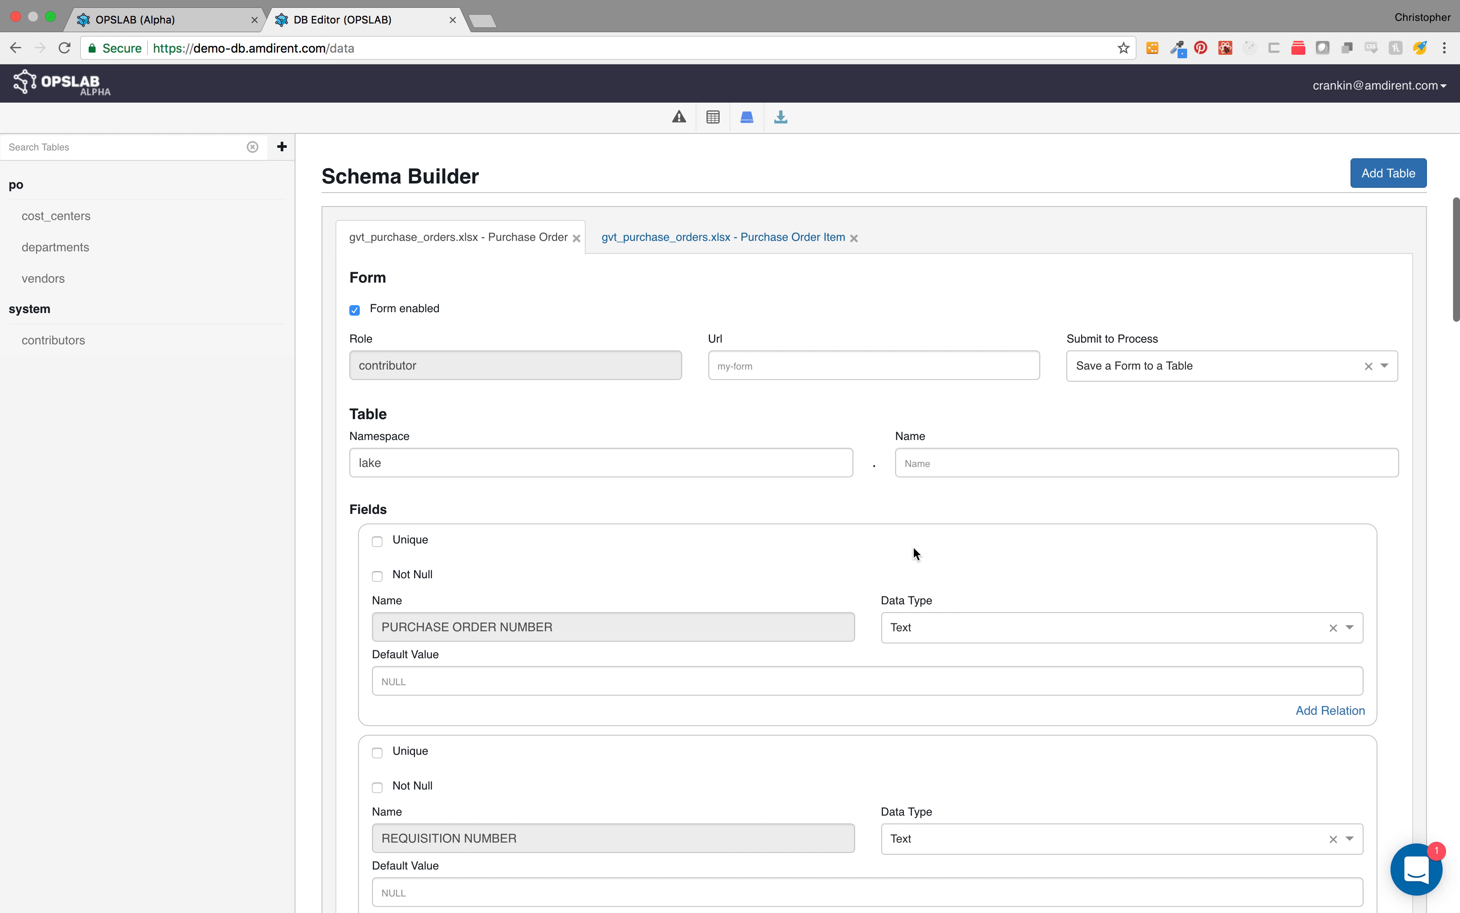
left_click(789, 371)
type("/purchase")
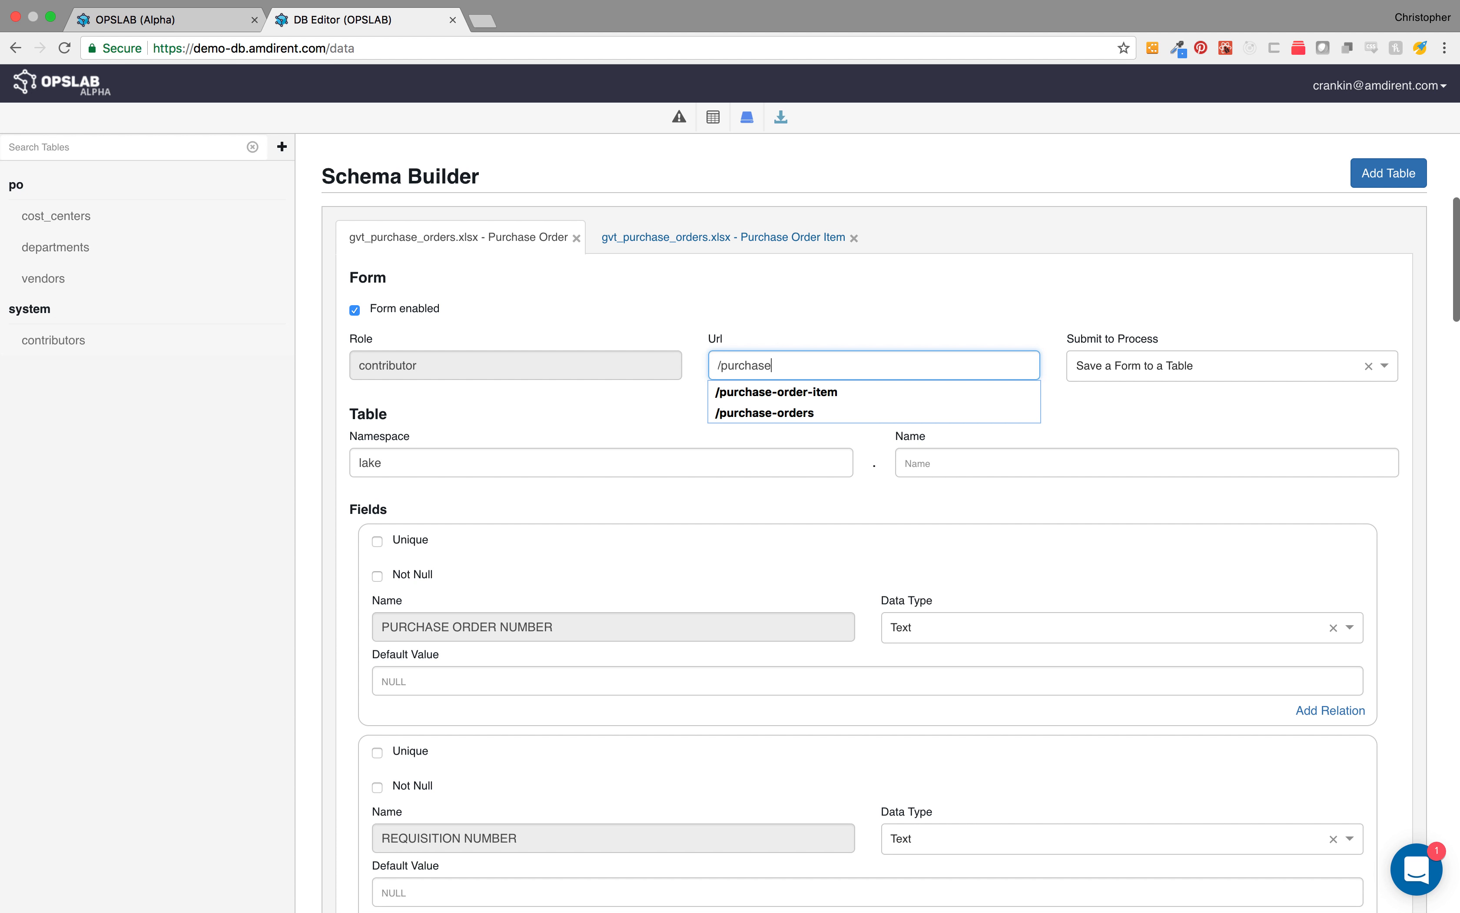
type("-orders")
key("Tab")
key("Tab")
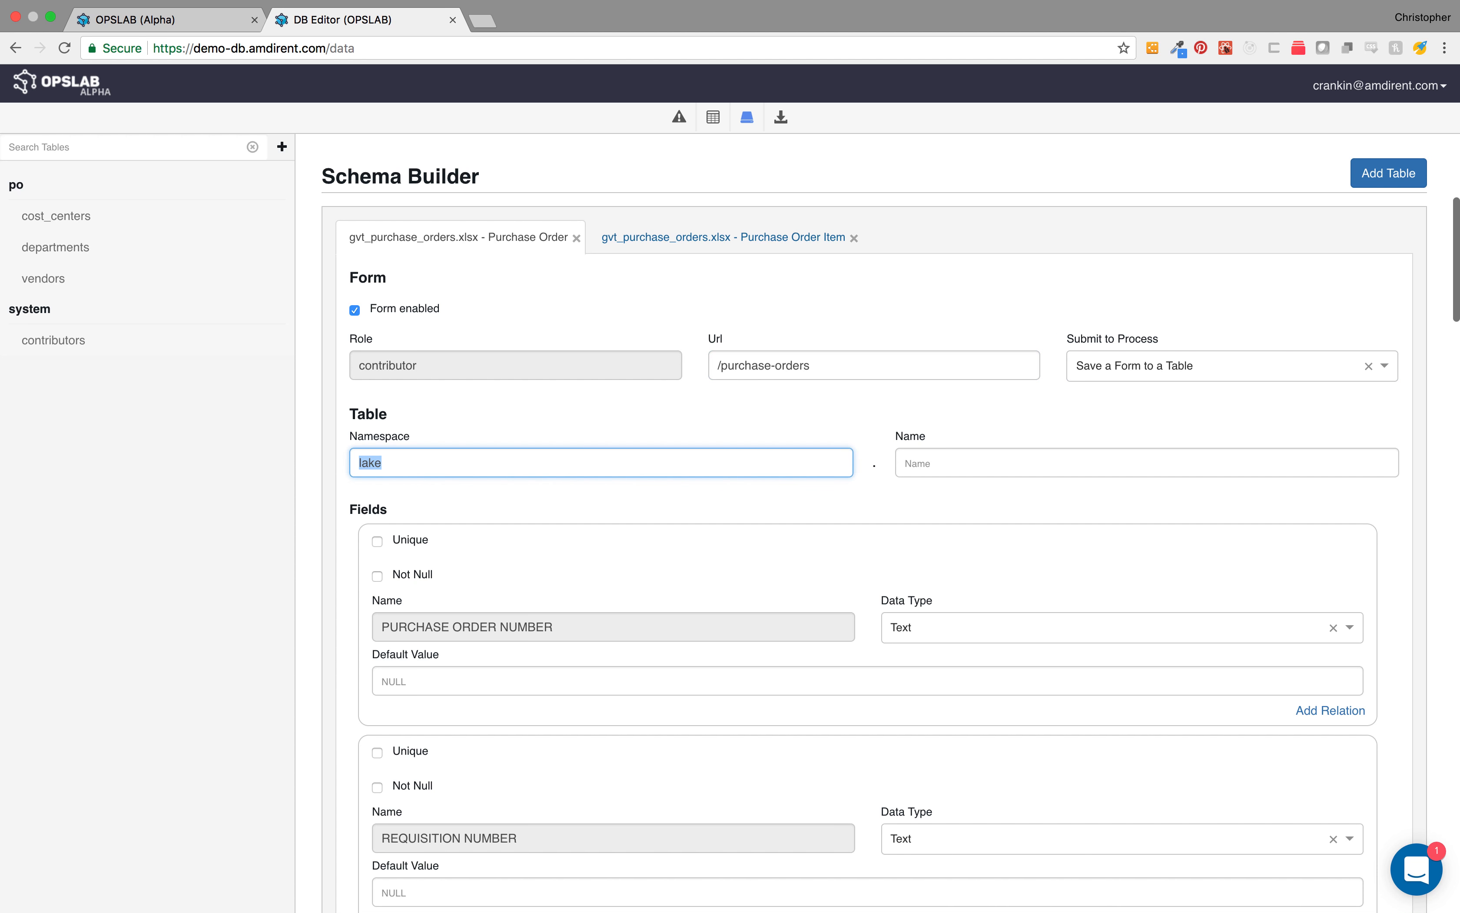
type("po")
key("Tab")
type("purchase")
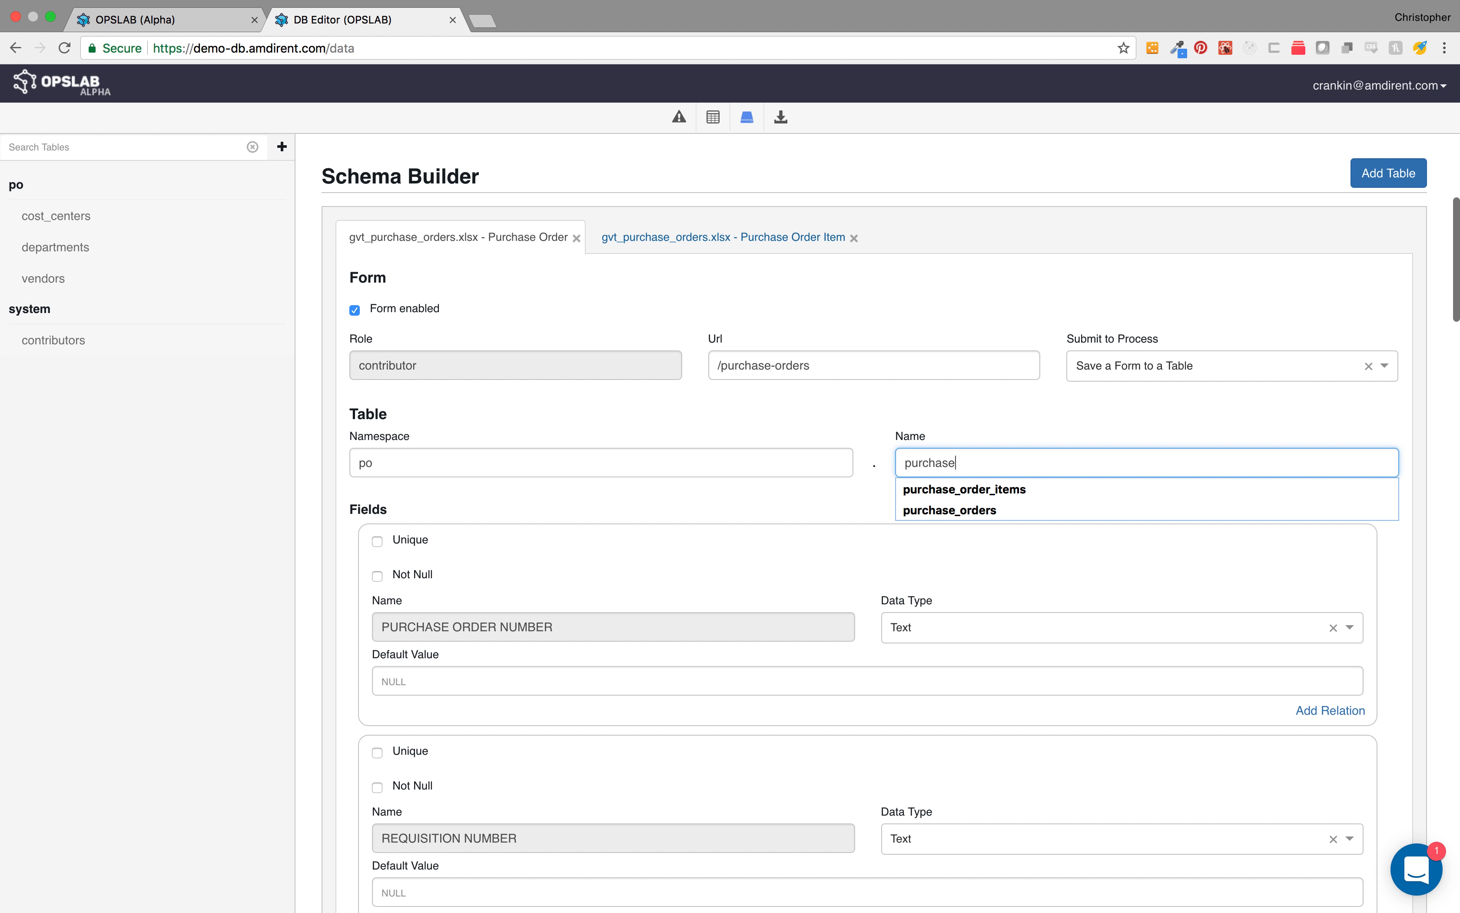
type("_orders")
left_click(808, 519)
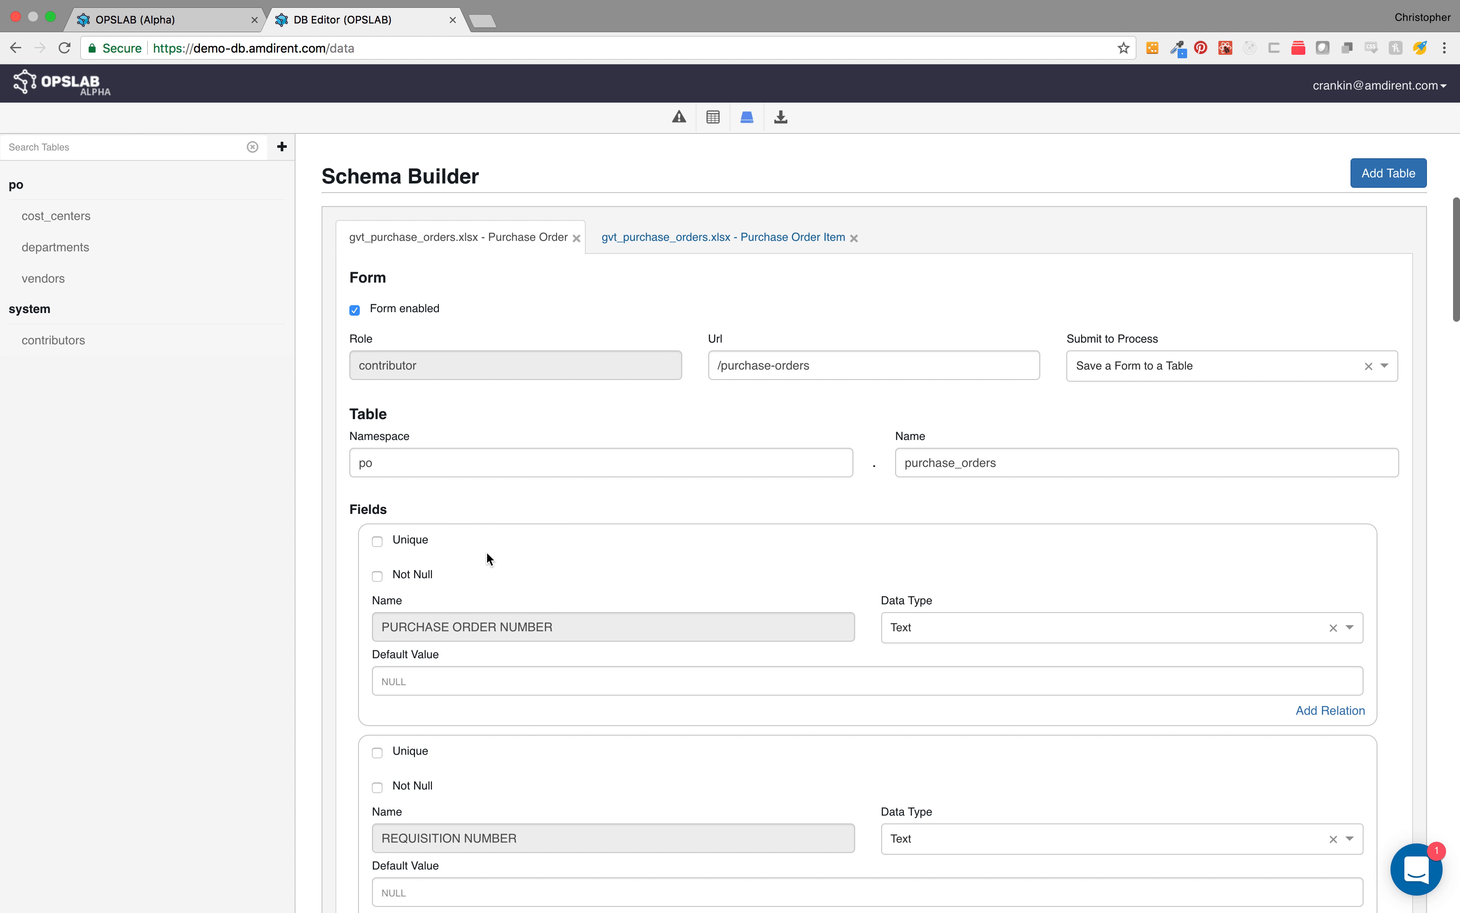
Step: Mark the PURCHASE ORDER NUMBER field as unique
scroll(487, 553, "down", 2)
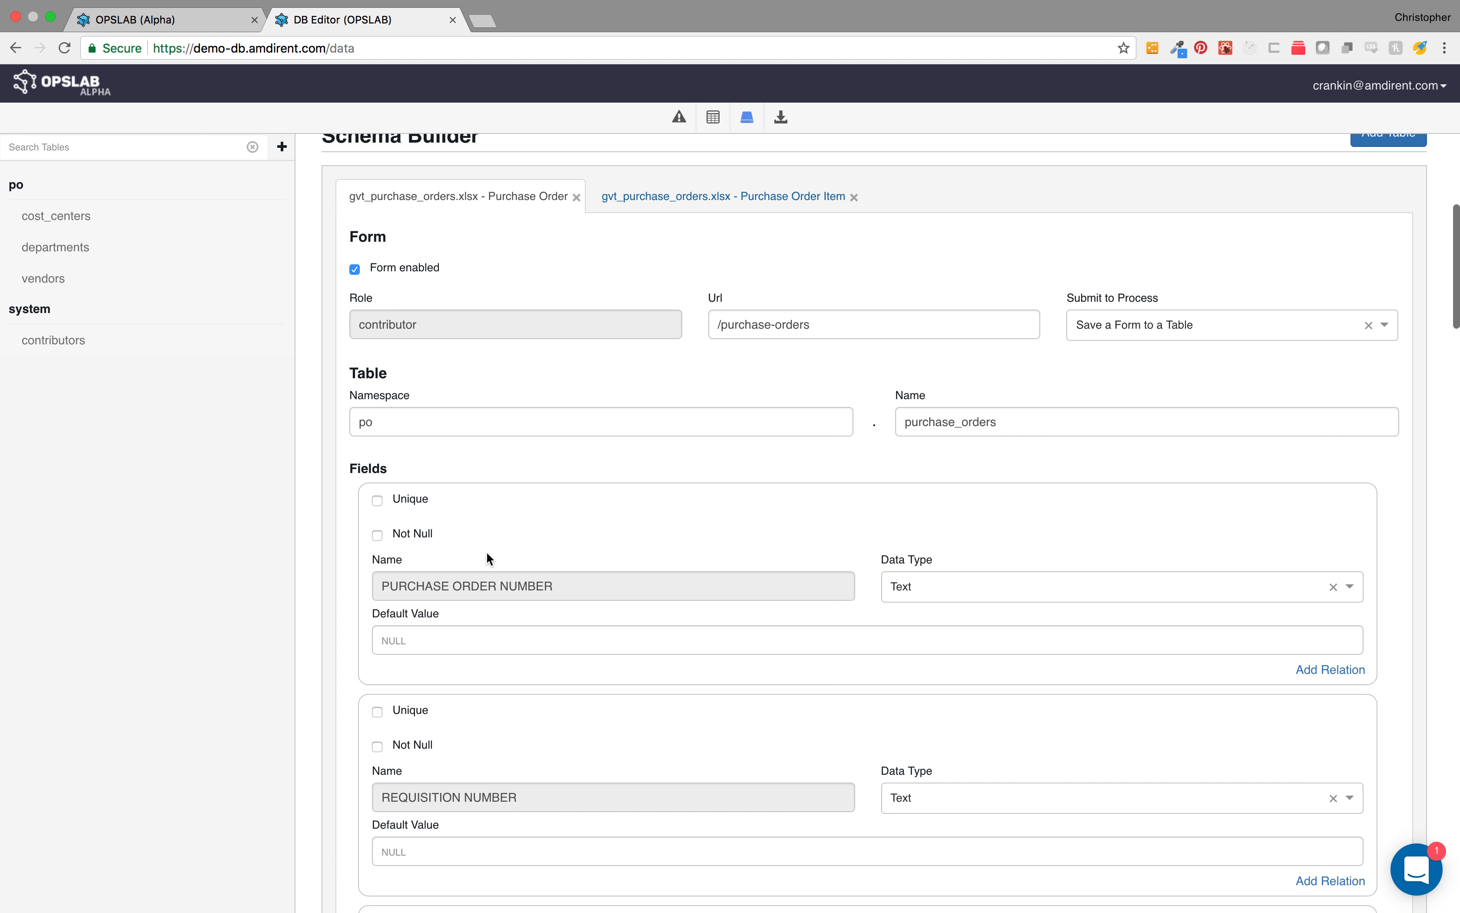
left_click(378, 500)
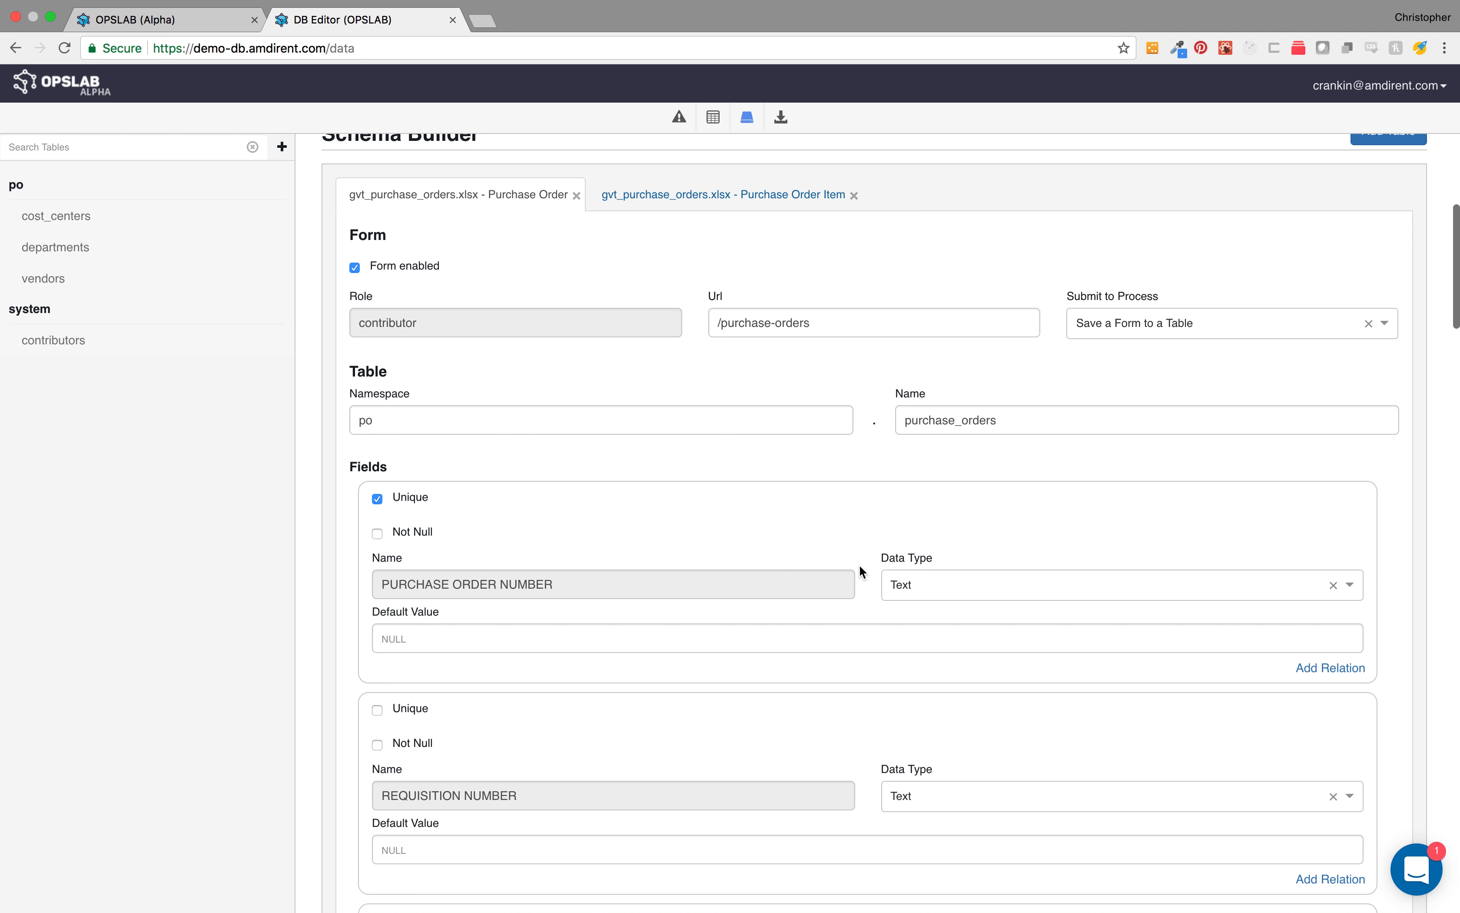
scroll(859, 564, "down", 5)
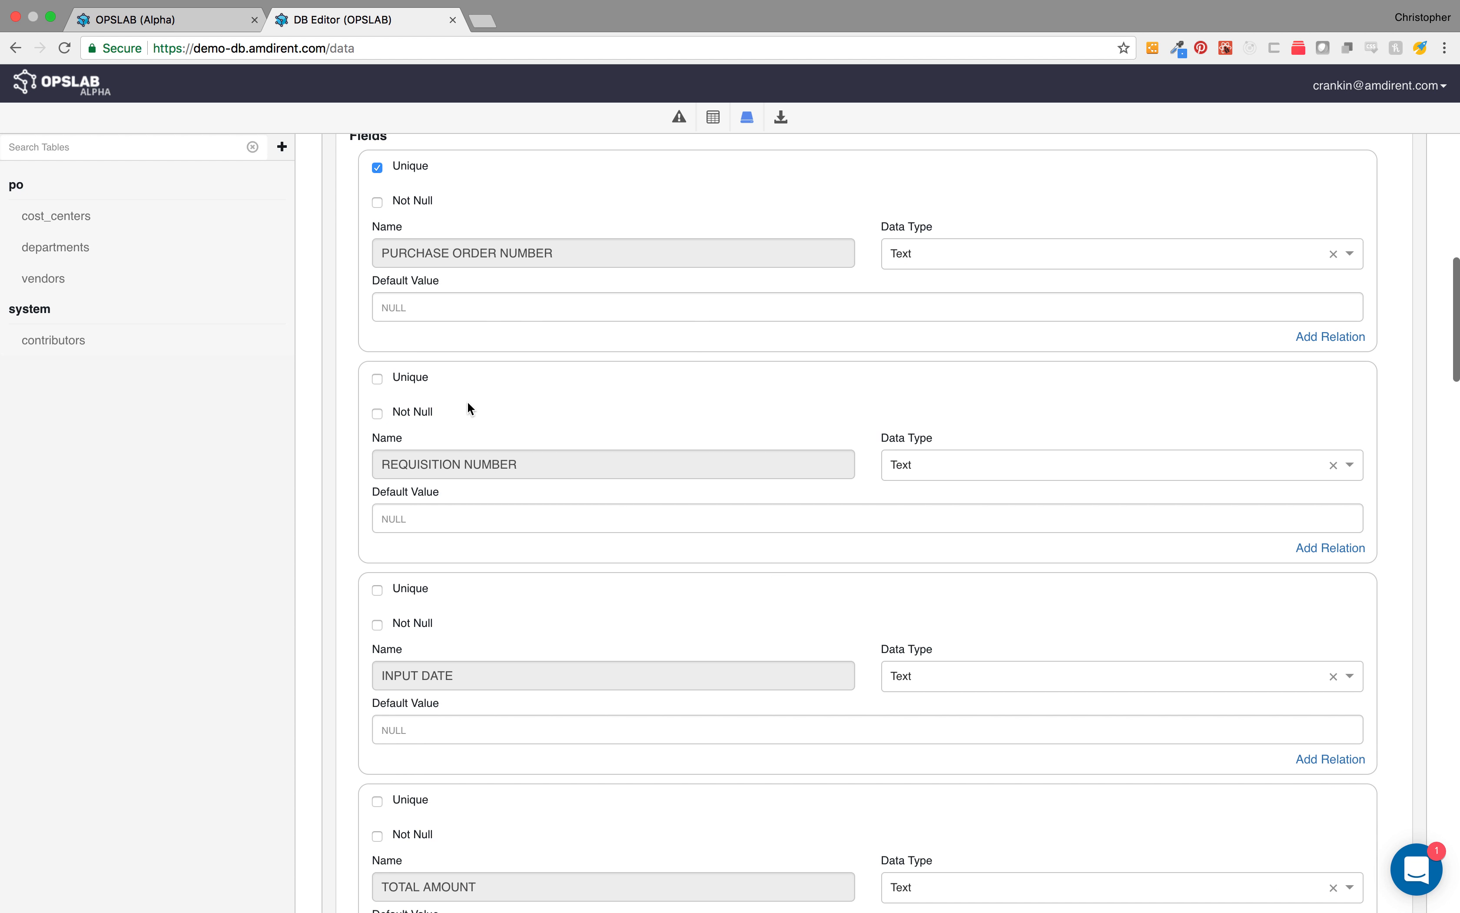
Step: Set the INPUT DATE field's data type to Date and the TOTAL AMOUNT field's data type to Currency
scroll(873, 636, "down", 2)
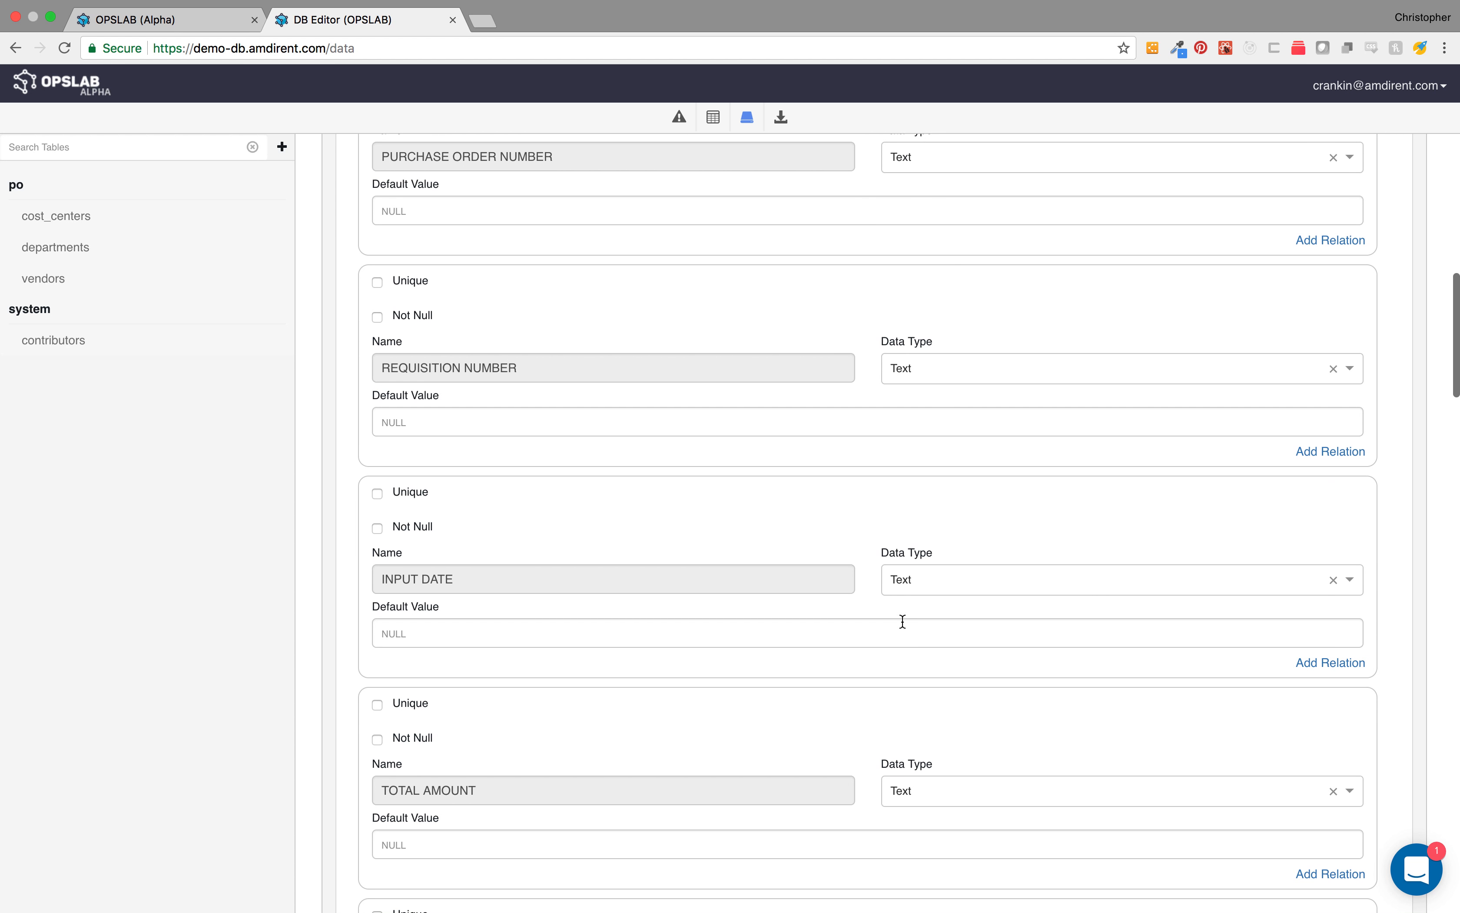
left_click(949, 581)
scroll(949, 688, "down", 1)
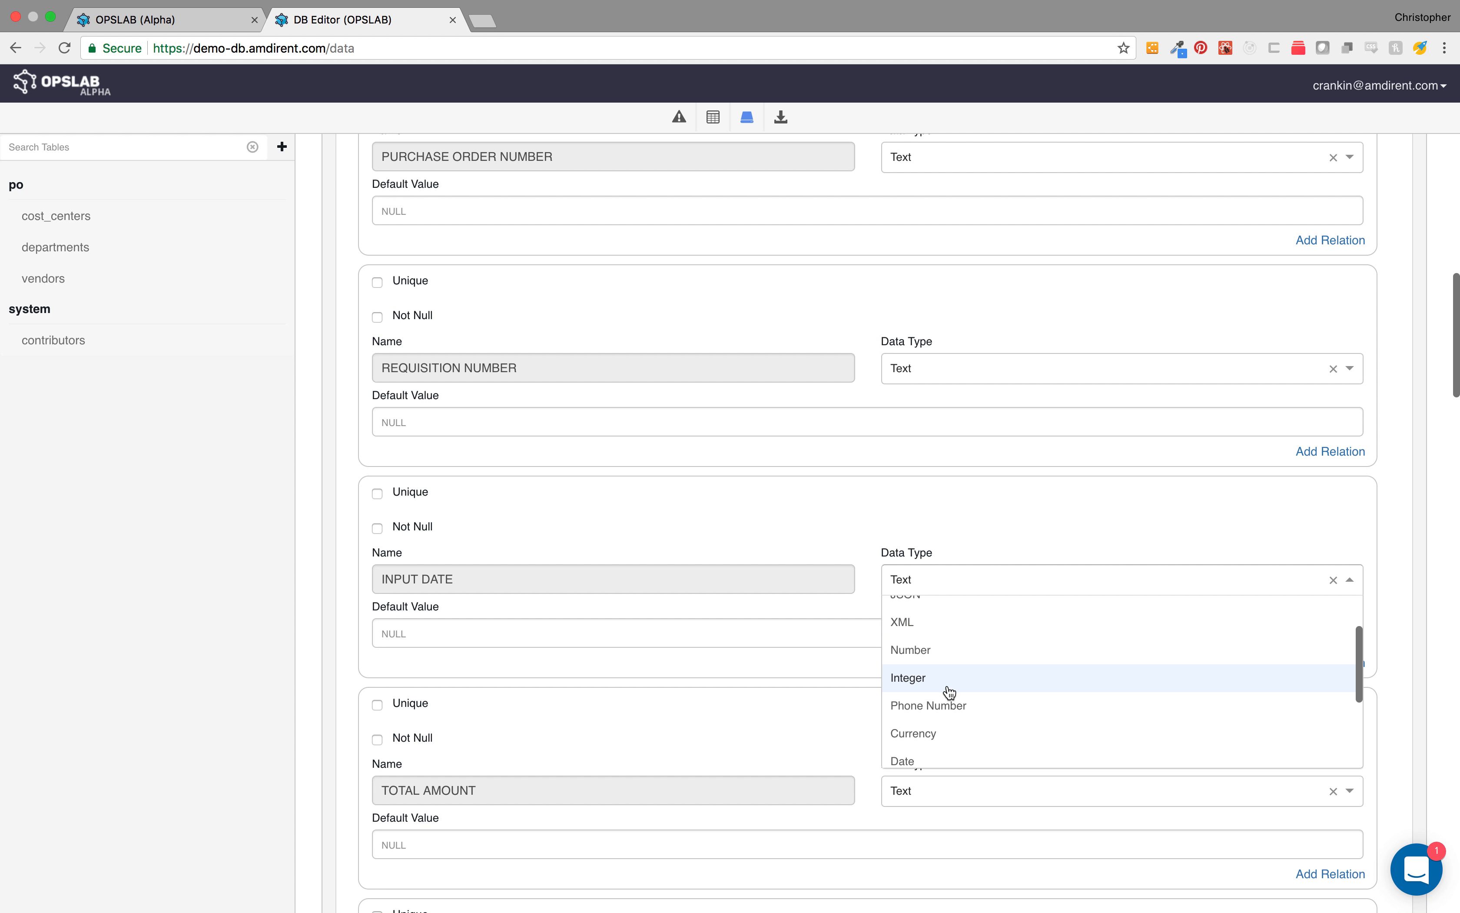
scroll(948, 700, "down", 1)
left_click(942, 724)
scroll(826, 728, "down", 3)
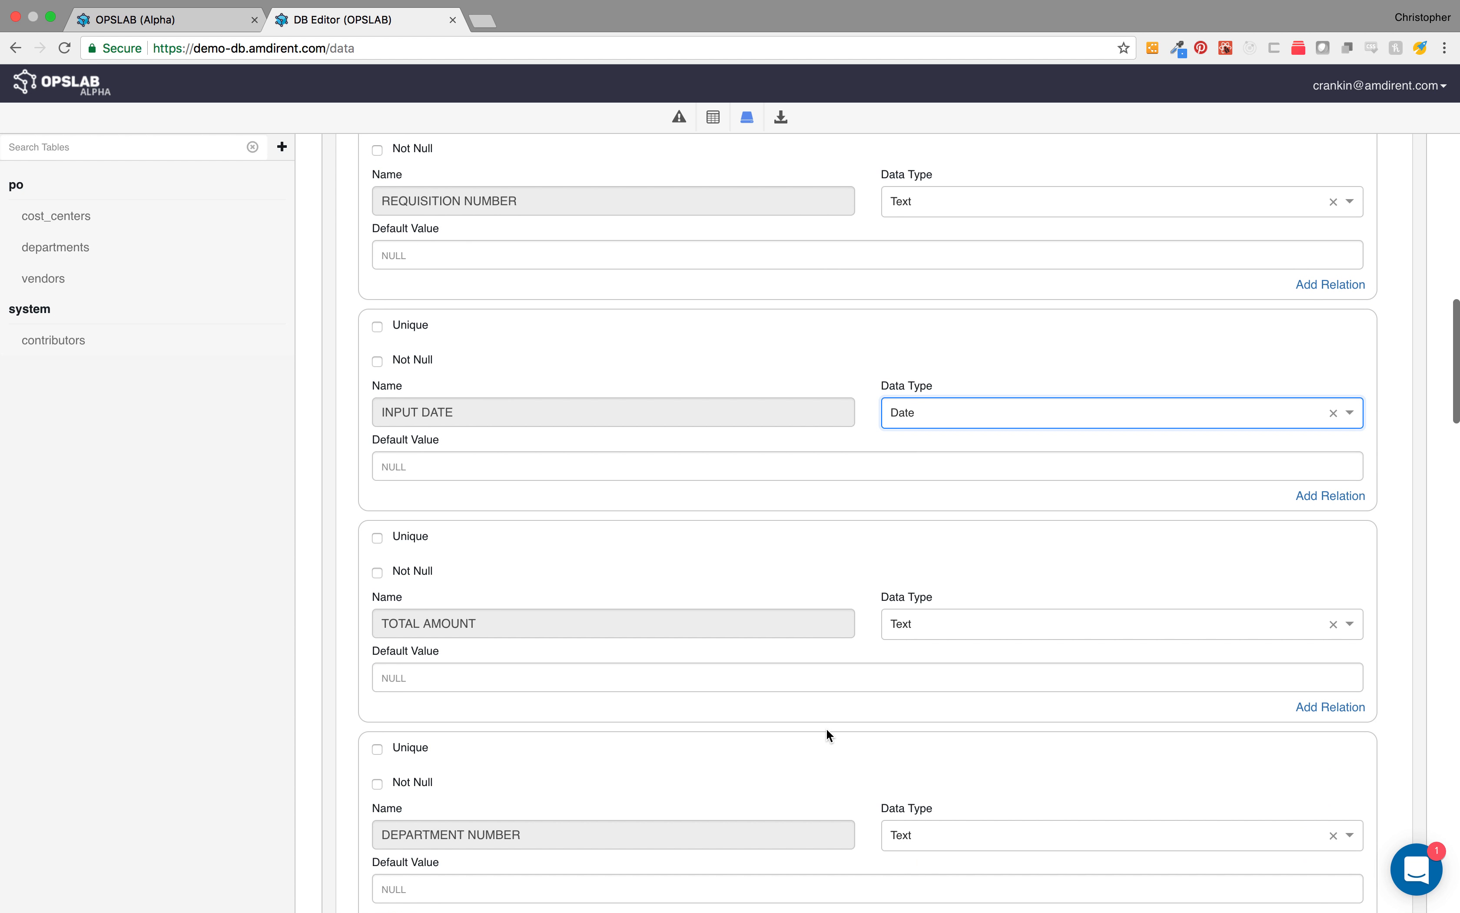
left_click(941, 631)
scroll(942, 743, "down", 1)
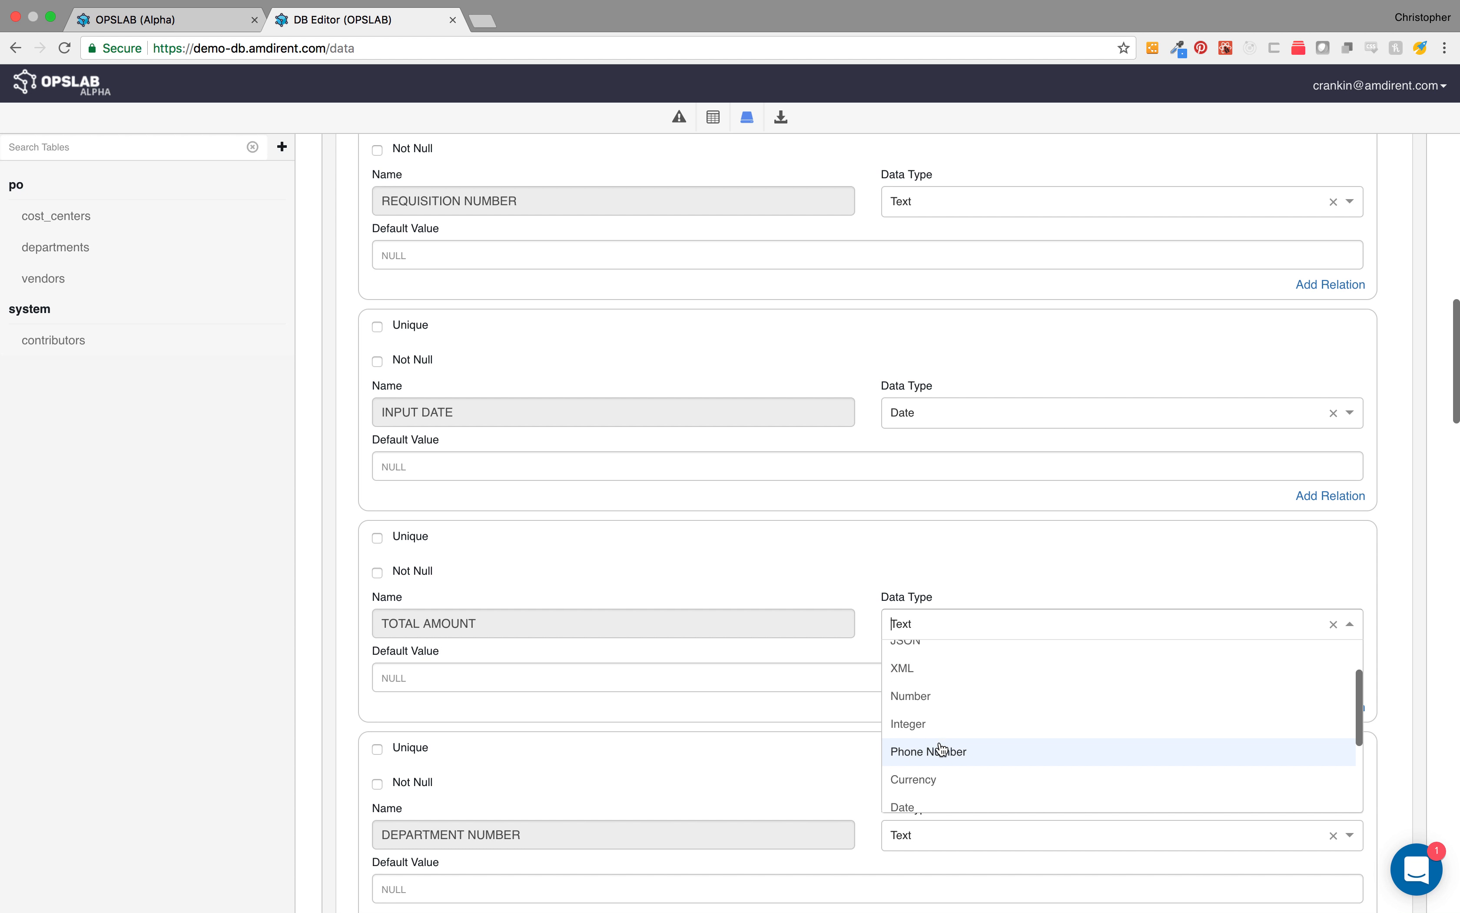
left_click(932, 779)
Step: Add a relation from the VENDOR NUMBER field to the VENDOR NUMBER field of po.vendors
scroll(903, 768, "down", 10)
scroll(903, 772, "down", 15)
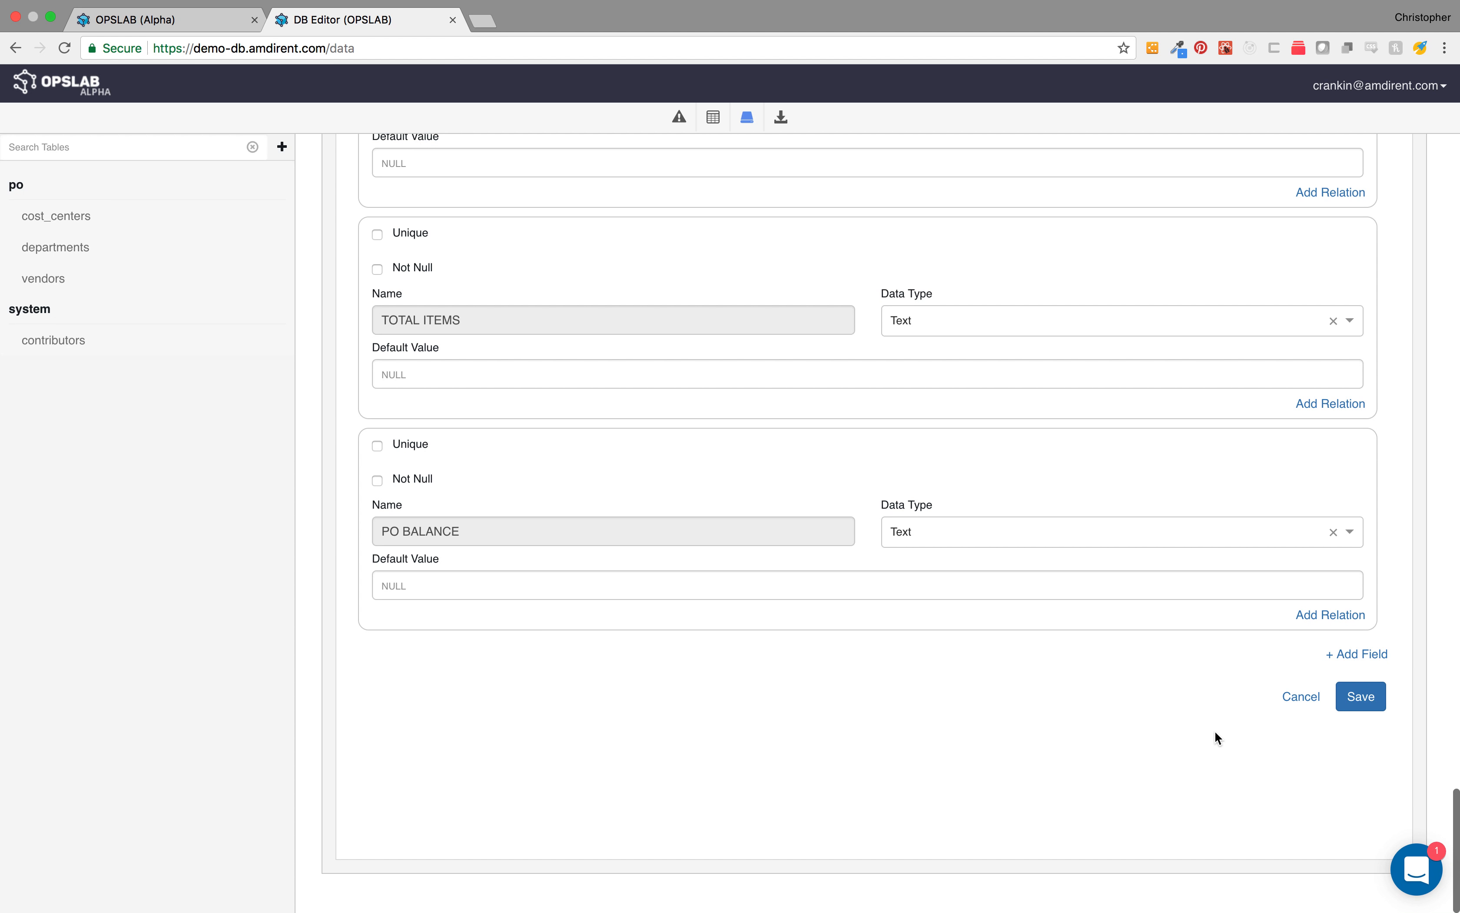
scroll(1216, 734, "up", 5)
scroll(1215, 730, "up", 3)
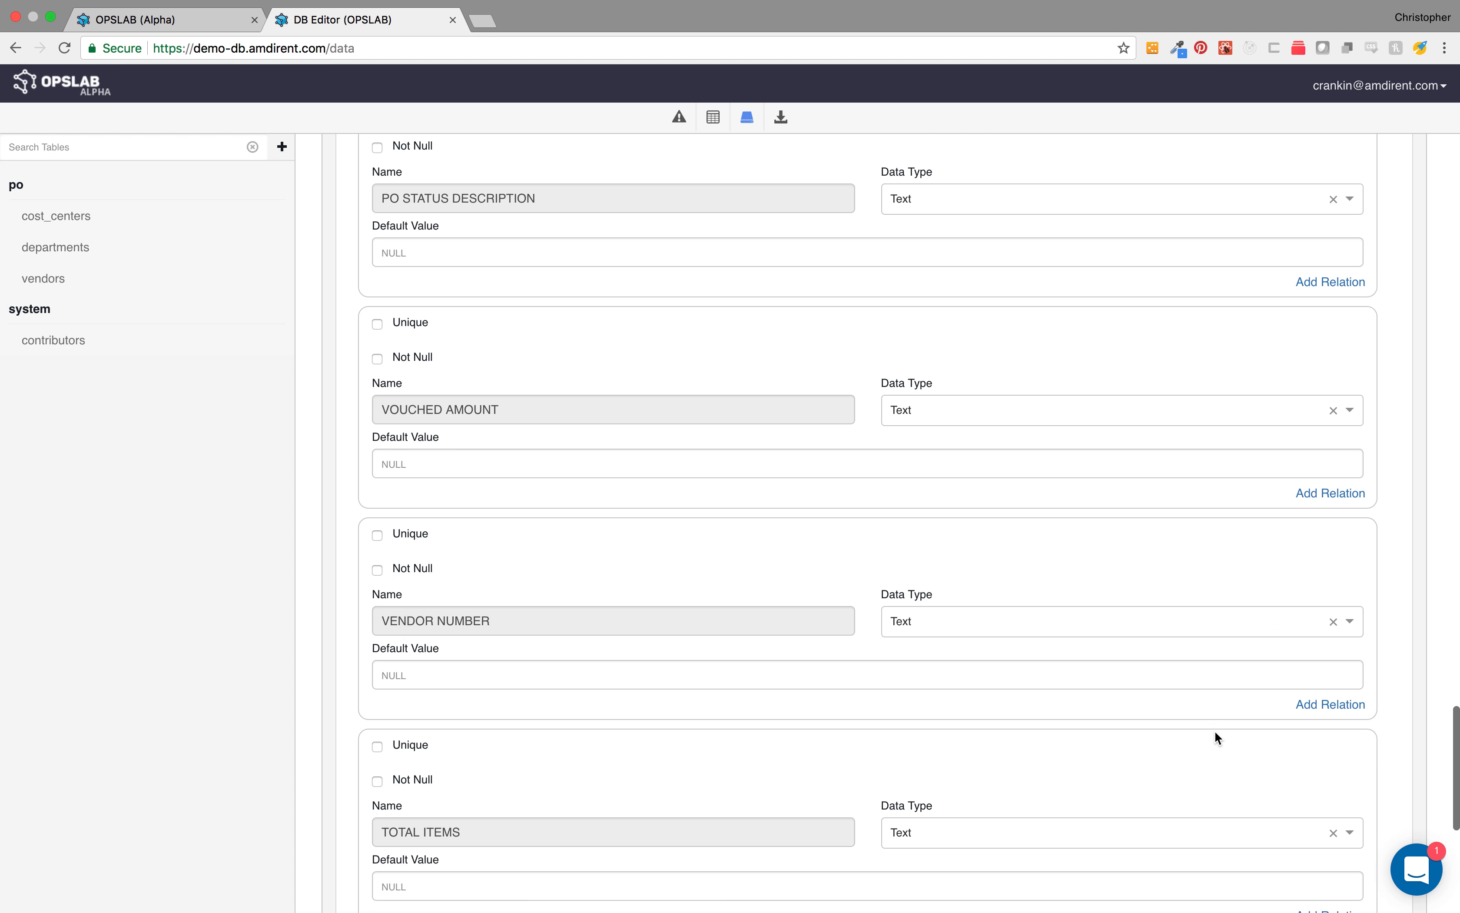
left_click(1314, 706)
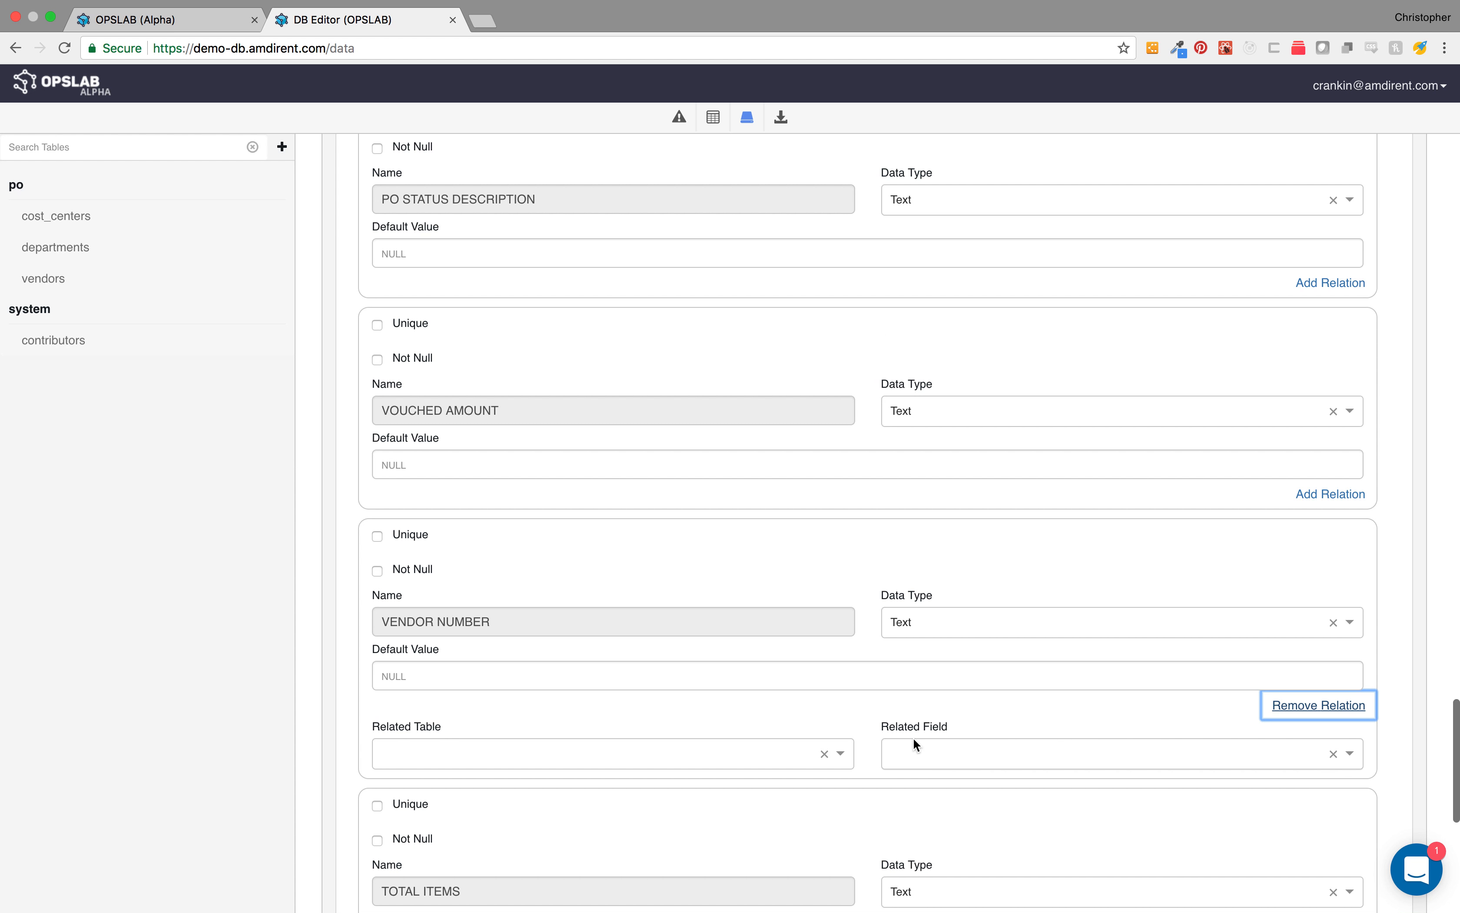
left_click(741, 749)
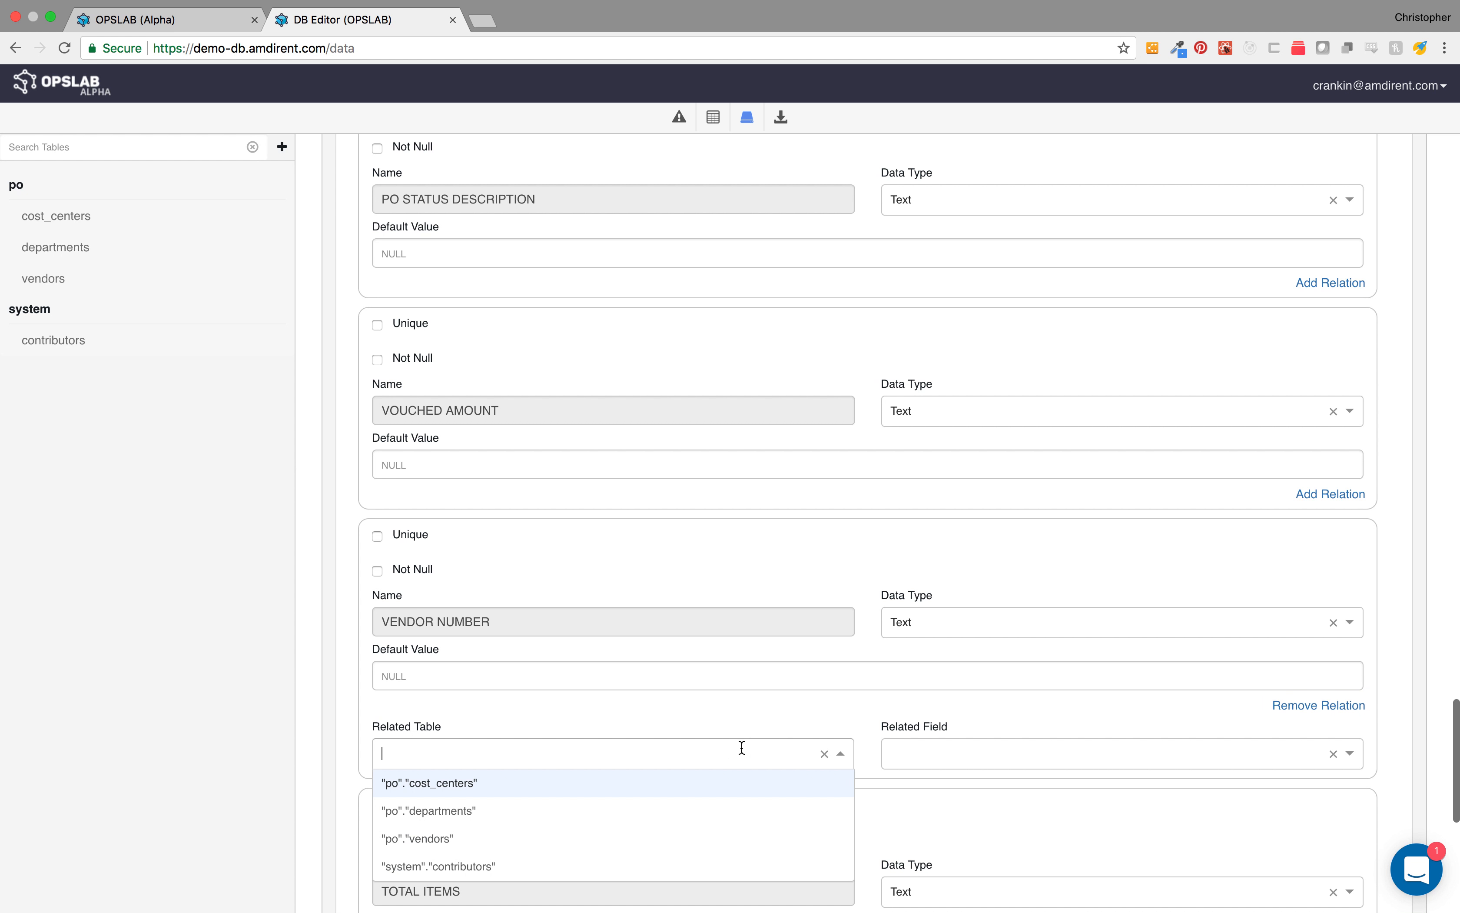
left_click(718, 836)
left_click(952, 751)
left_click(950, 811)
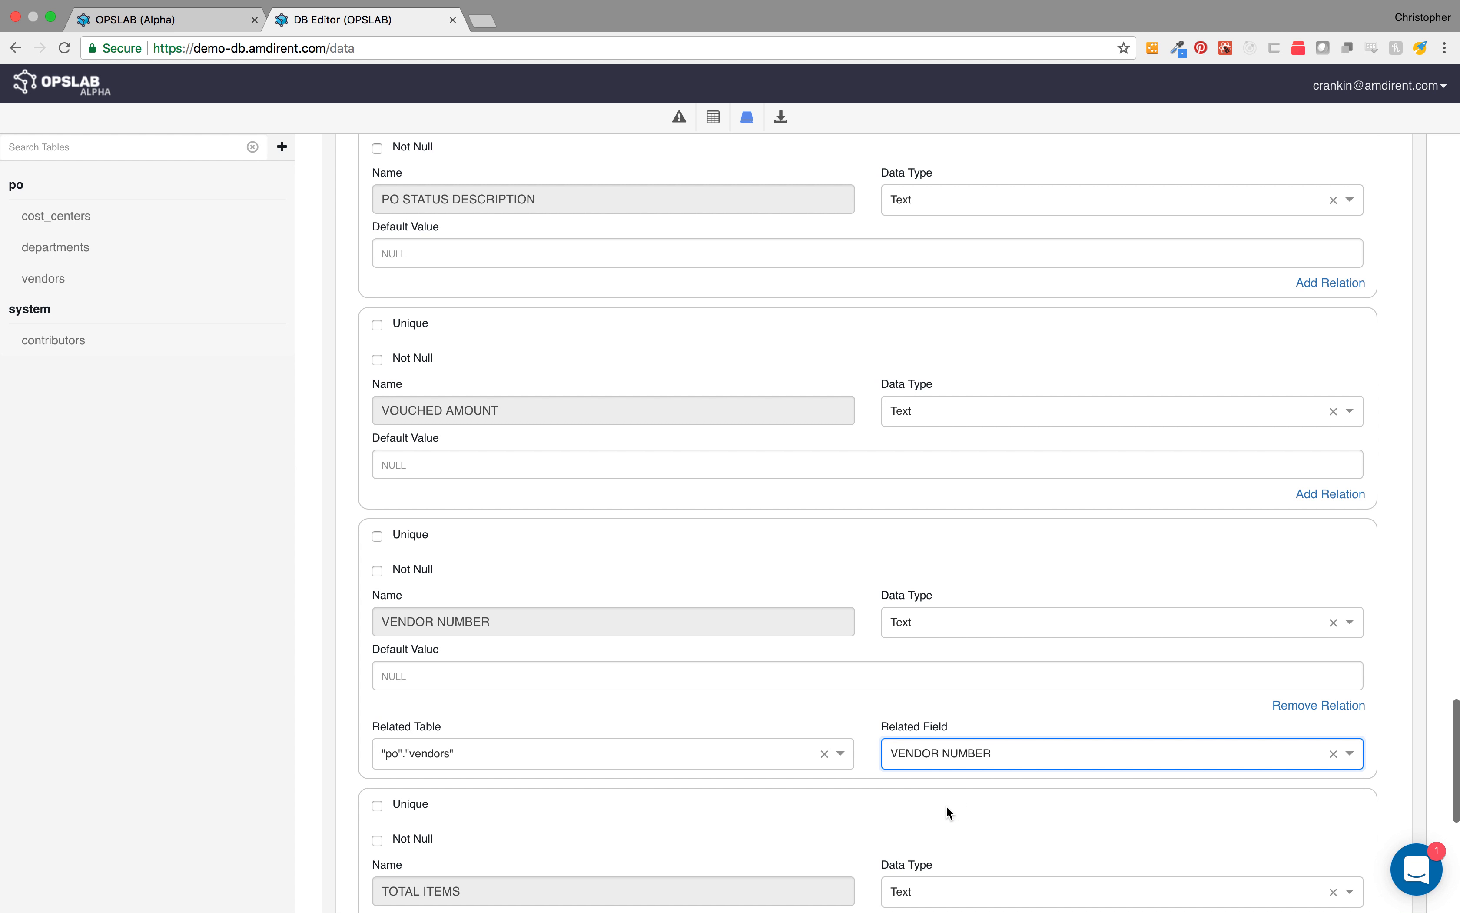
Step: Add a relation from the COST CENTER field to the COST CENTER field of po.cost_centers
scroll(922, 594, "up", 10)
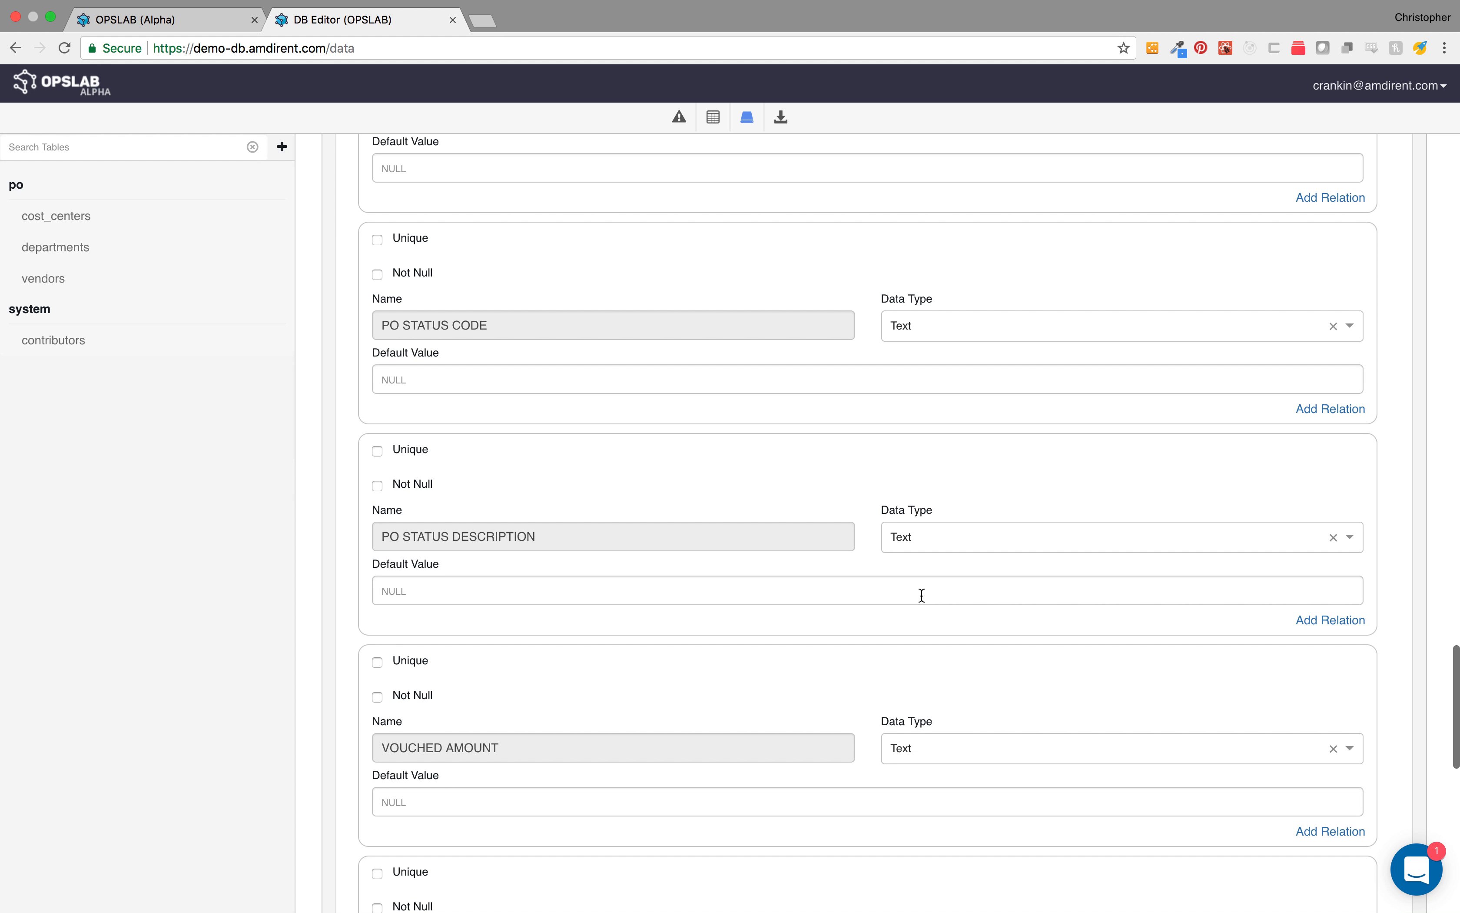
scroll(921, 593, "up", 14)
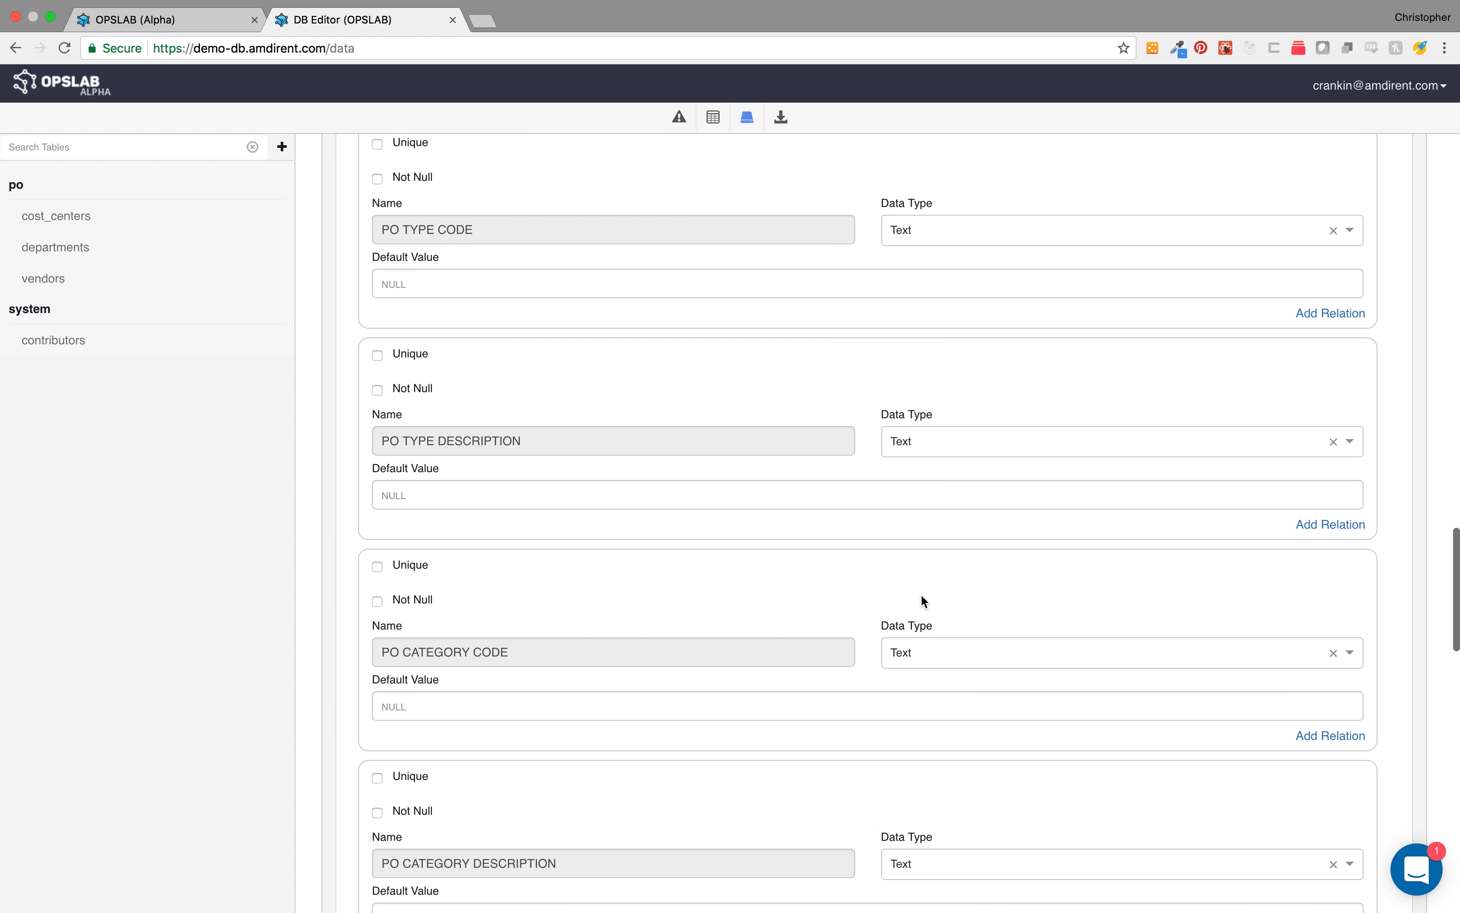
scroll(921, 593, "up", 9)
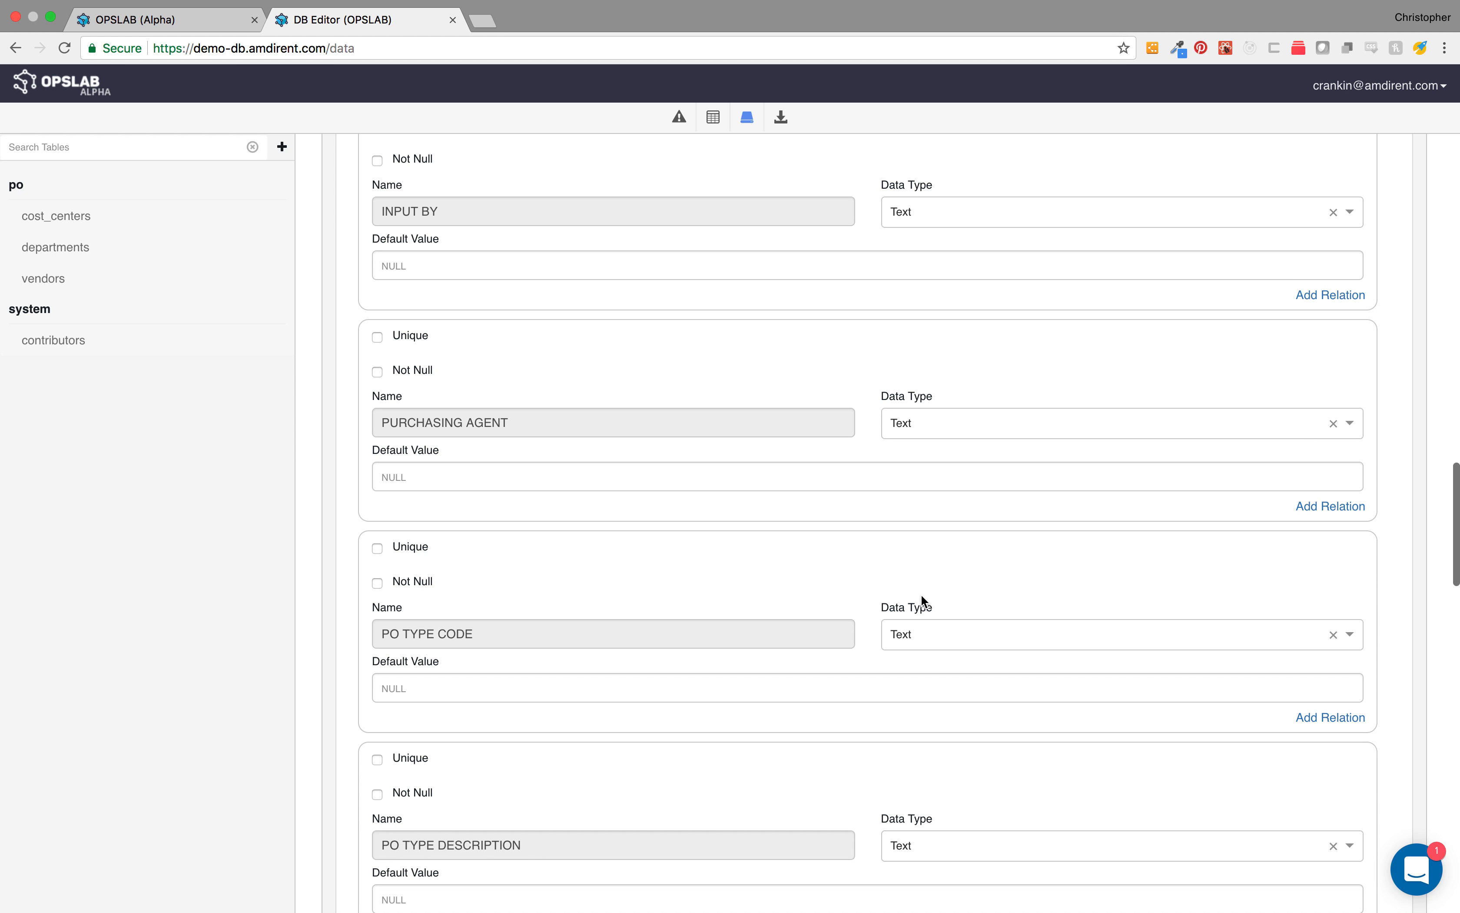
scroll(921, 593, "up", 4)
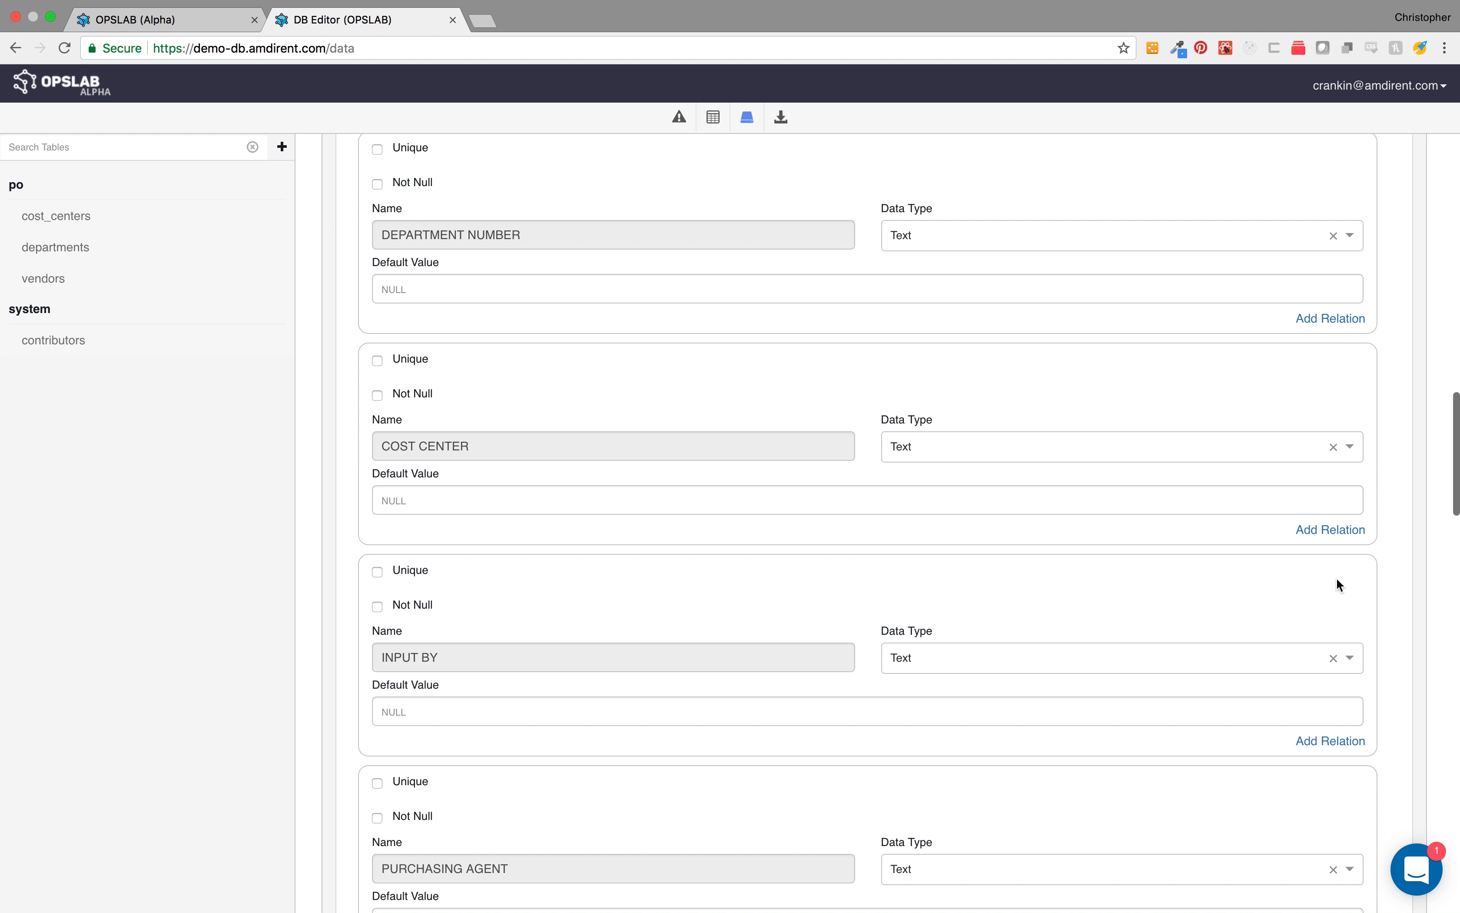
left_click(1331, 529)
left_click(767, 578)
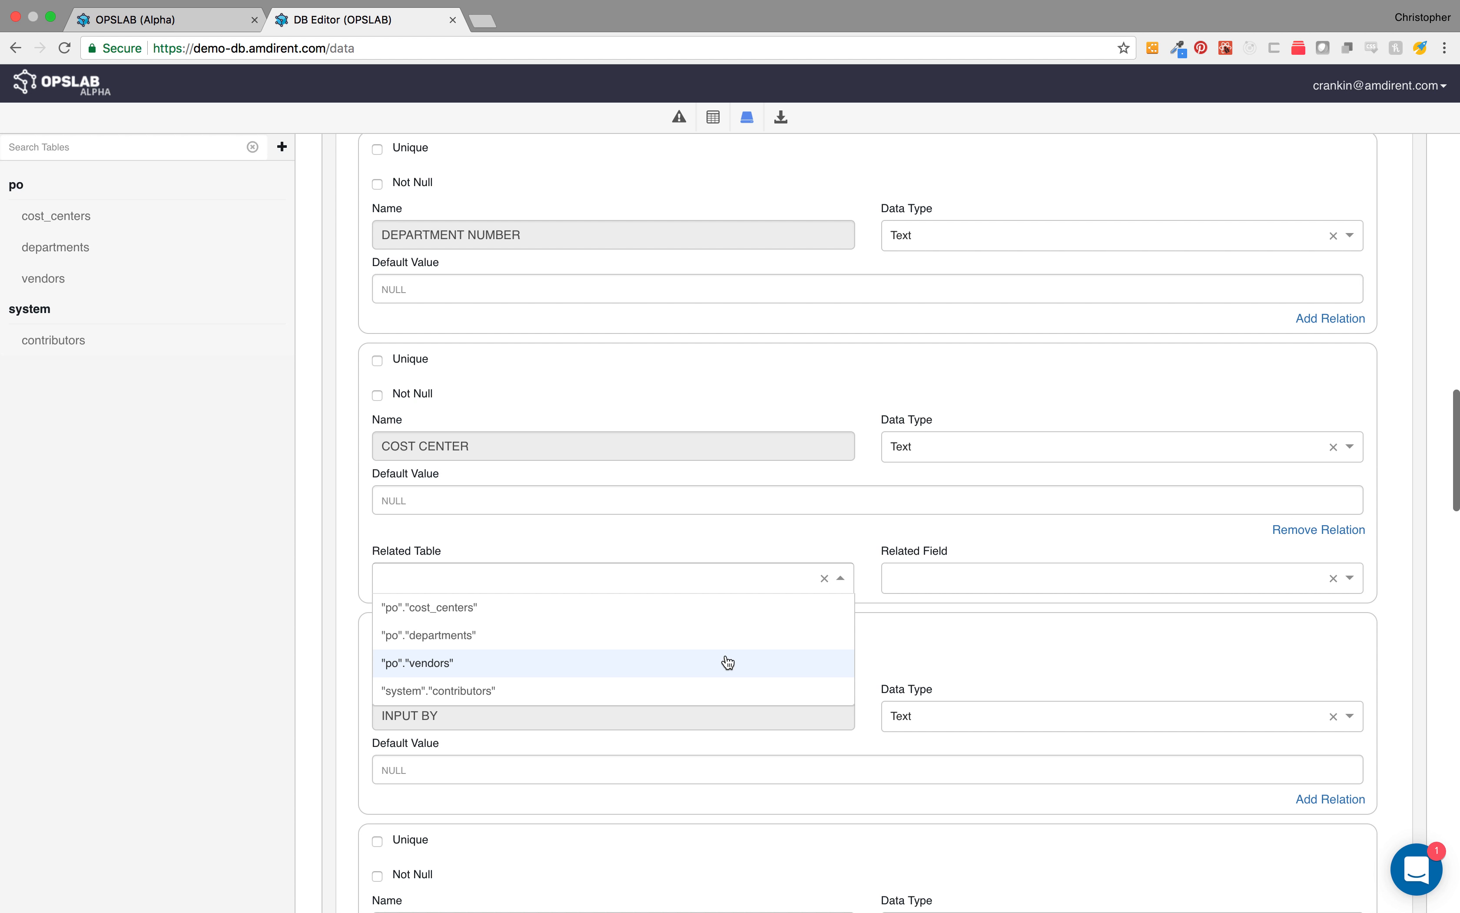
left_click(726, 616)
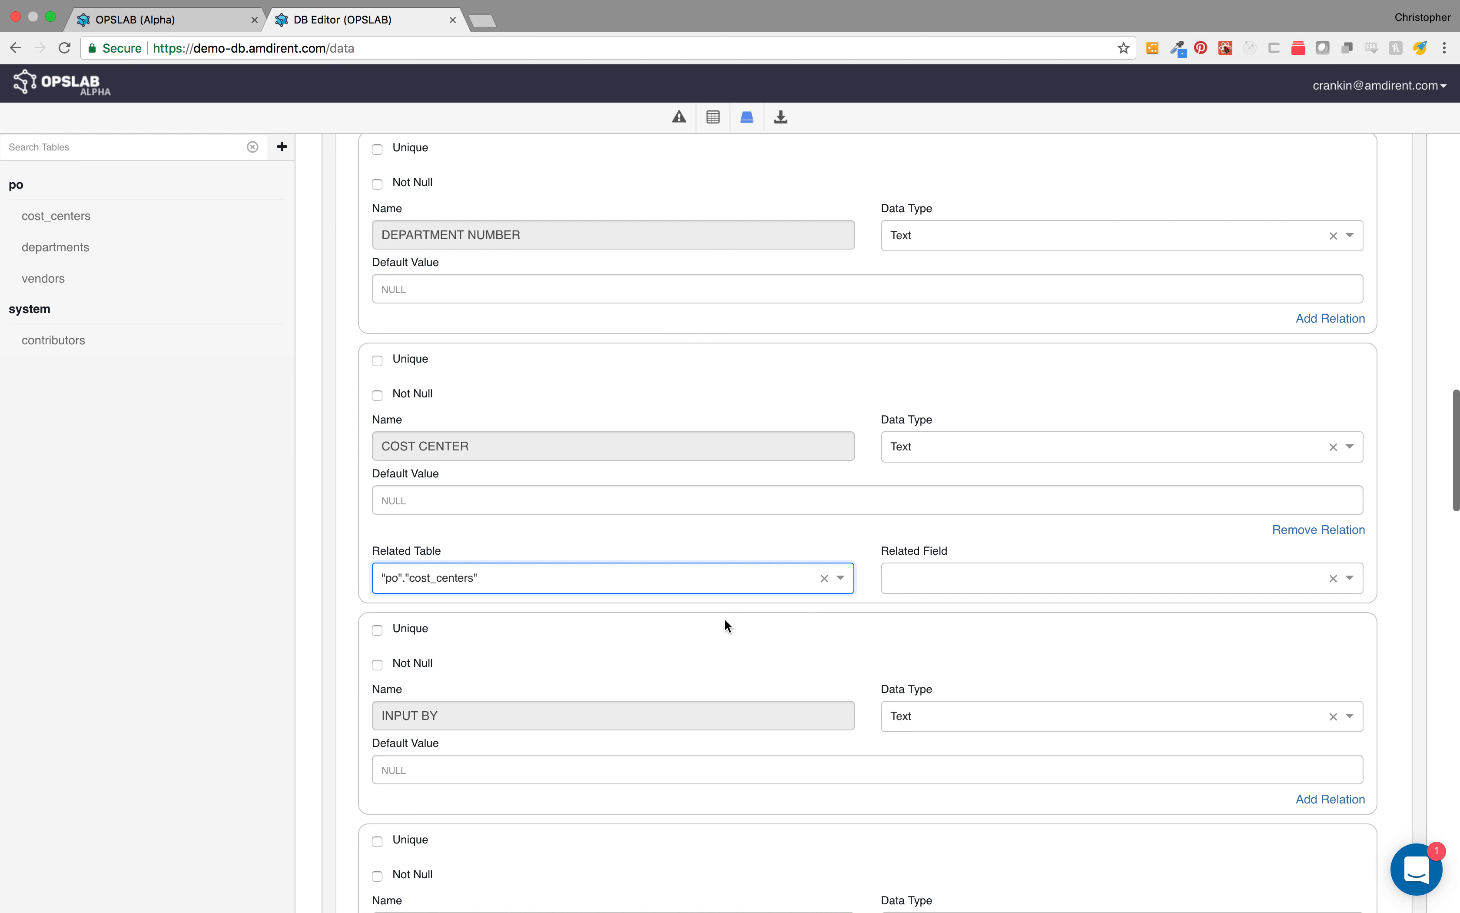
left_click(933, 579)
left_click(931, 636)
Step: Add a relation from the DEPARTMENT NUMBER field to the DEPARTMENT NUMBER field of po.departments
scroll(933, 511, "up", 3)
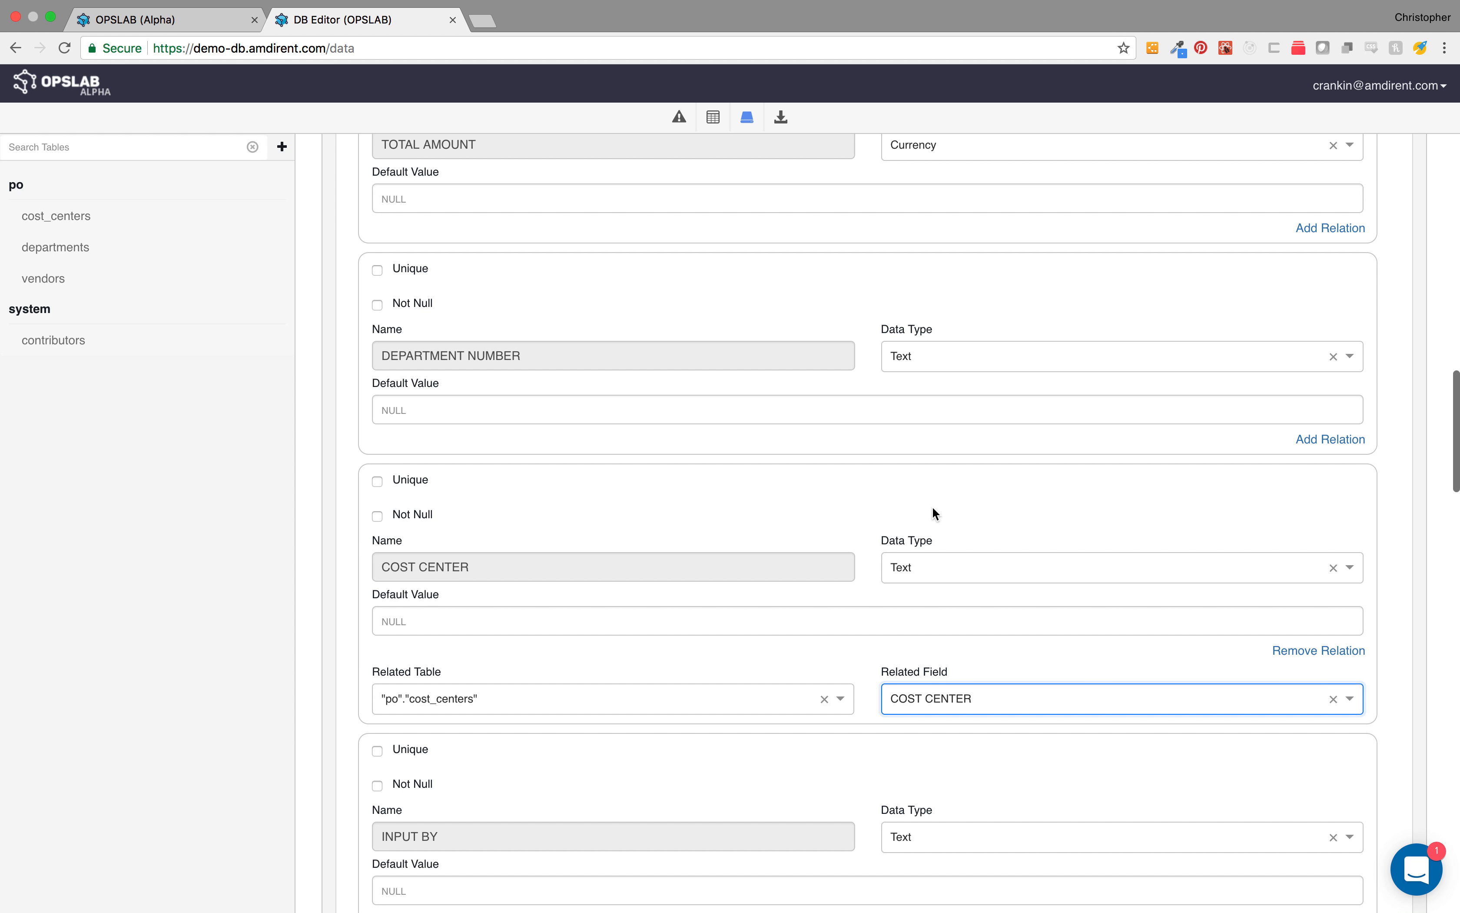
scroll(933, 514, "up", 2)
left_click(1316, 519)
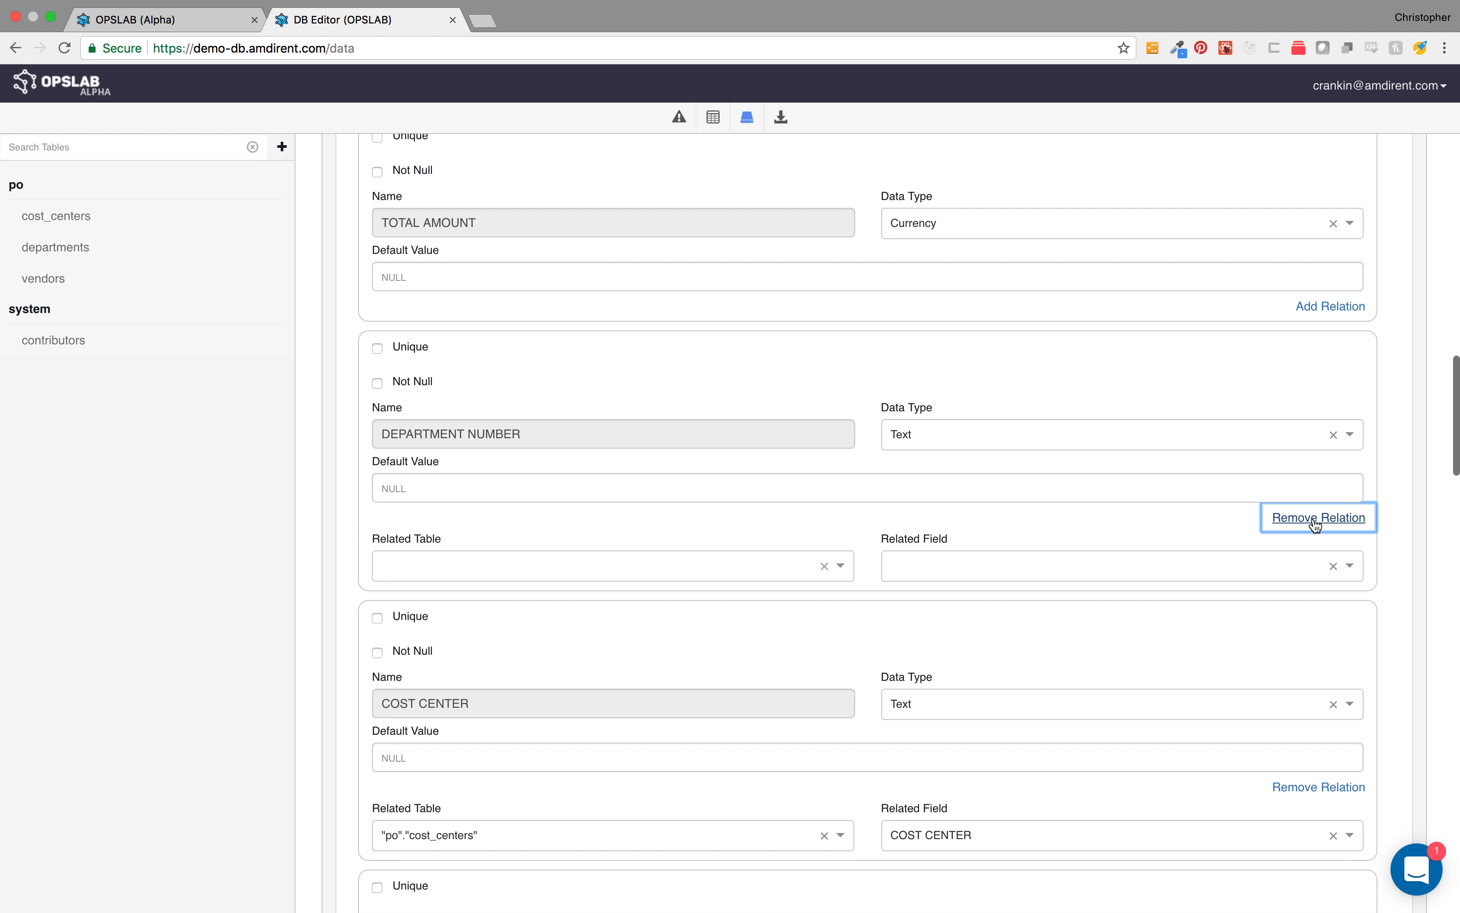
left_click(726, 568)
left_click(682, 620)
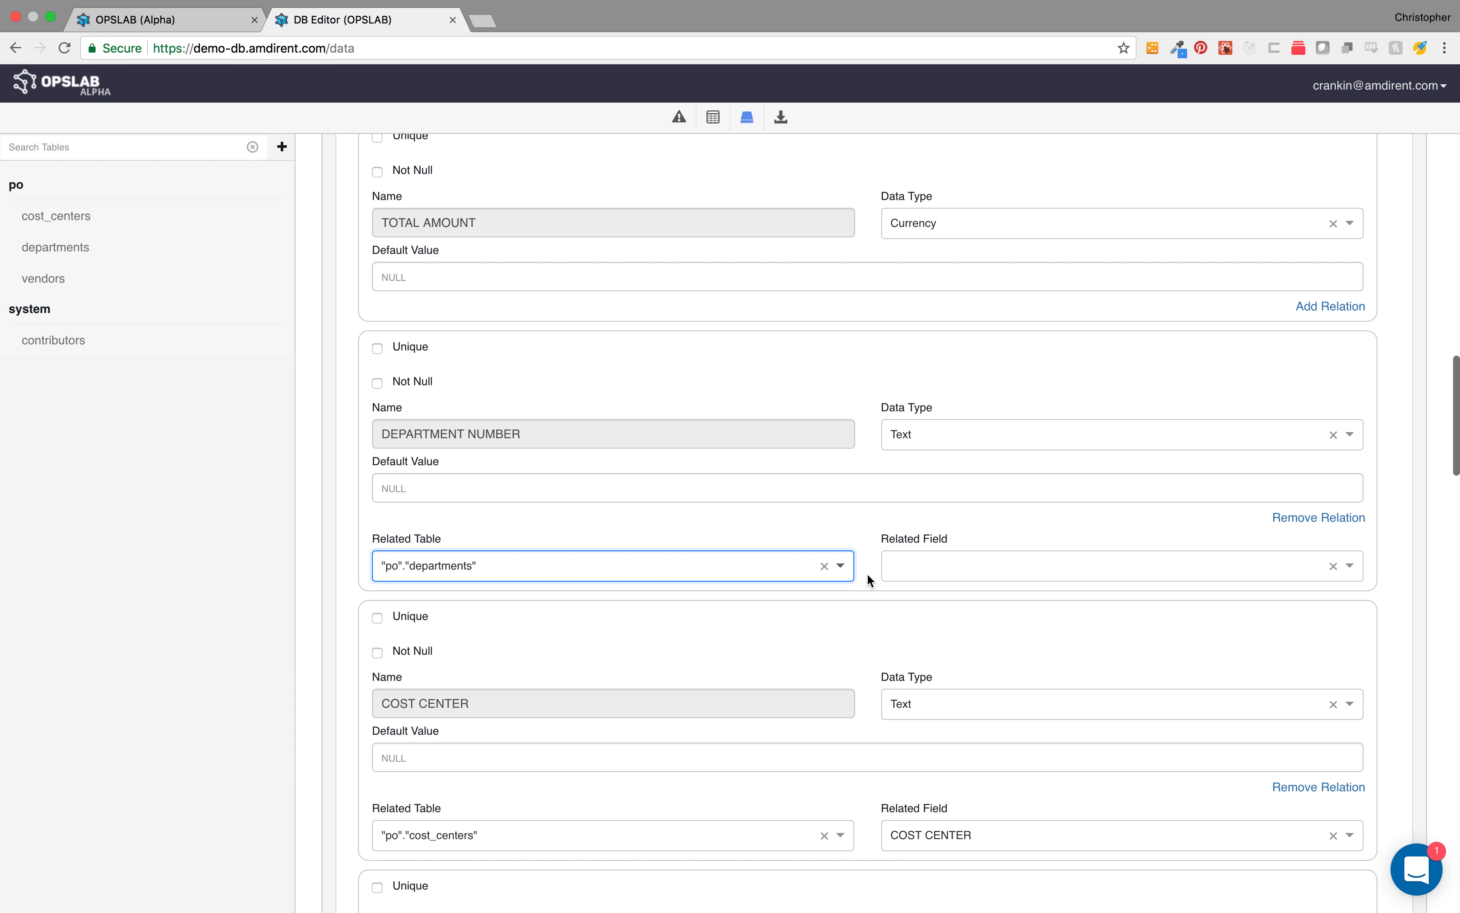
left_click(906, 567)
left_click(924, 615)
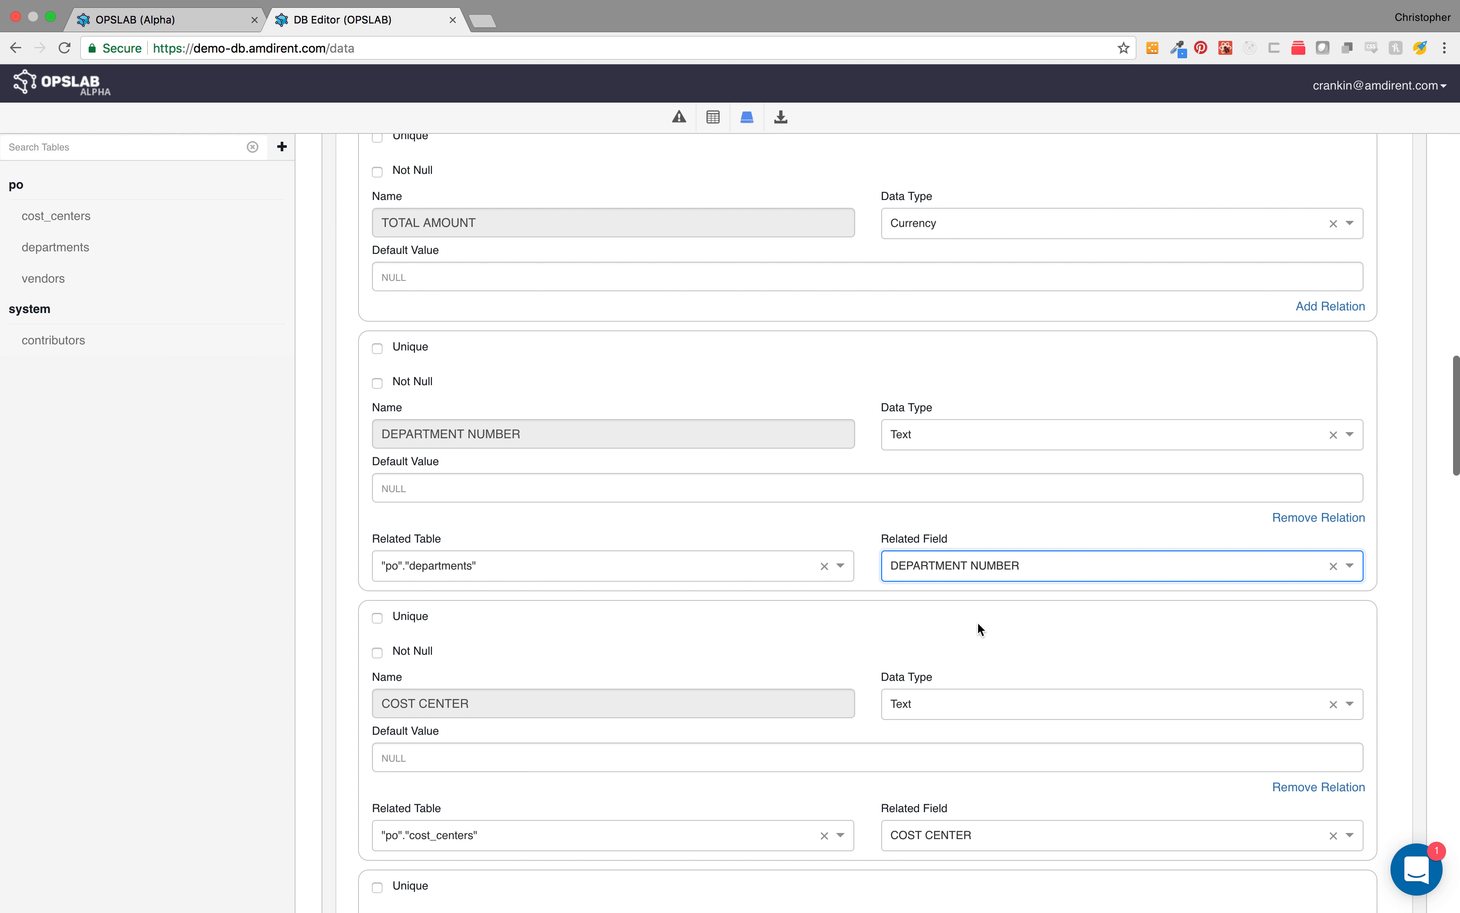
Step: Save the Purchase Order table
scroll(977, 622, "down", 20)
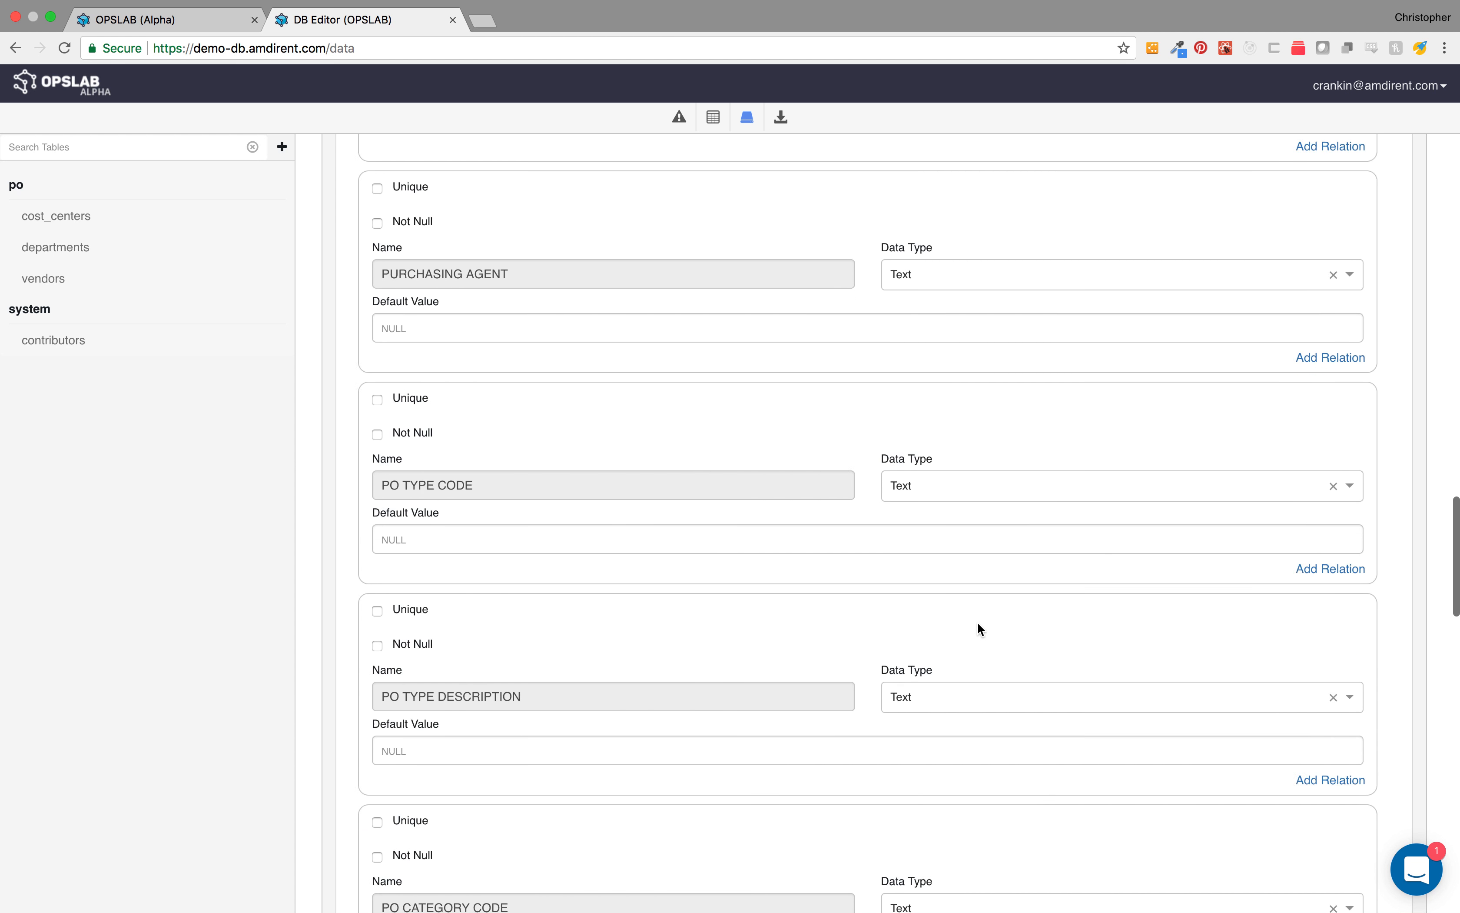
scroll(977, 622, "down", 4)
left_click(1359, 696)
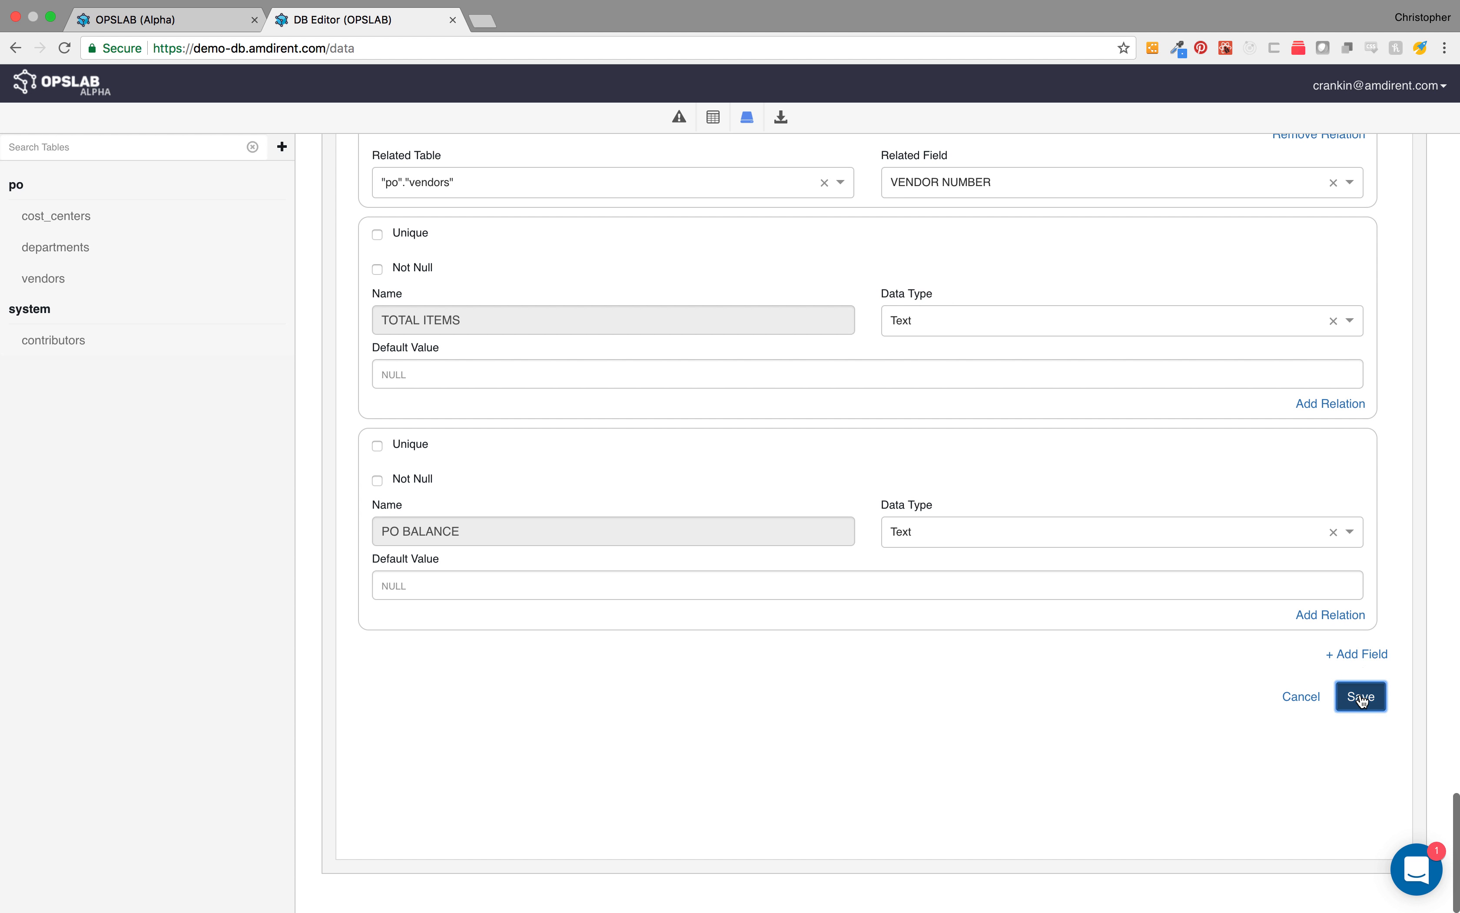
left_click(1362, 699)
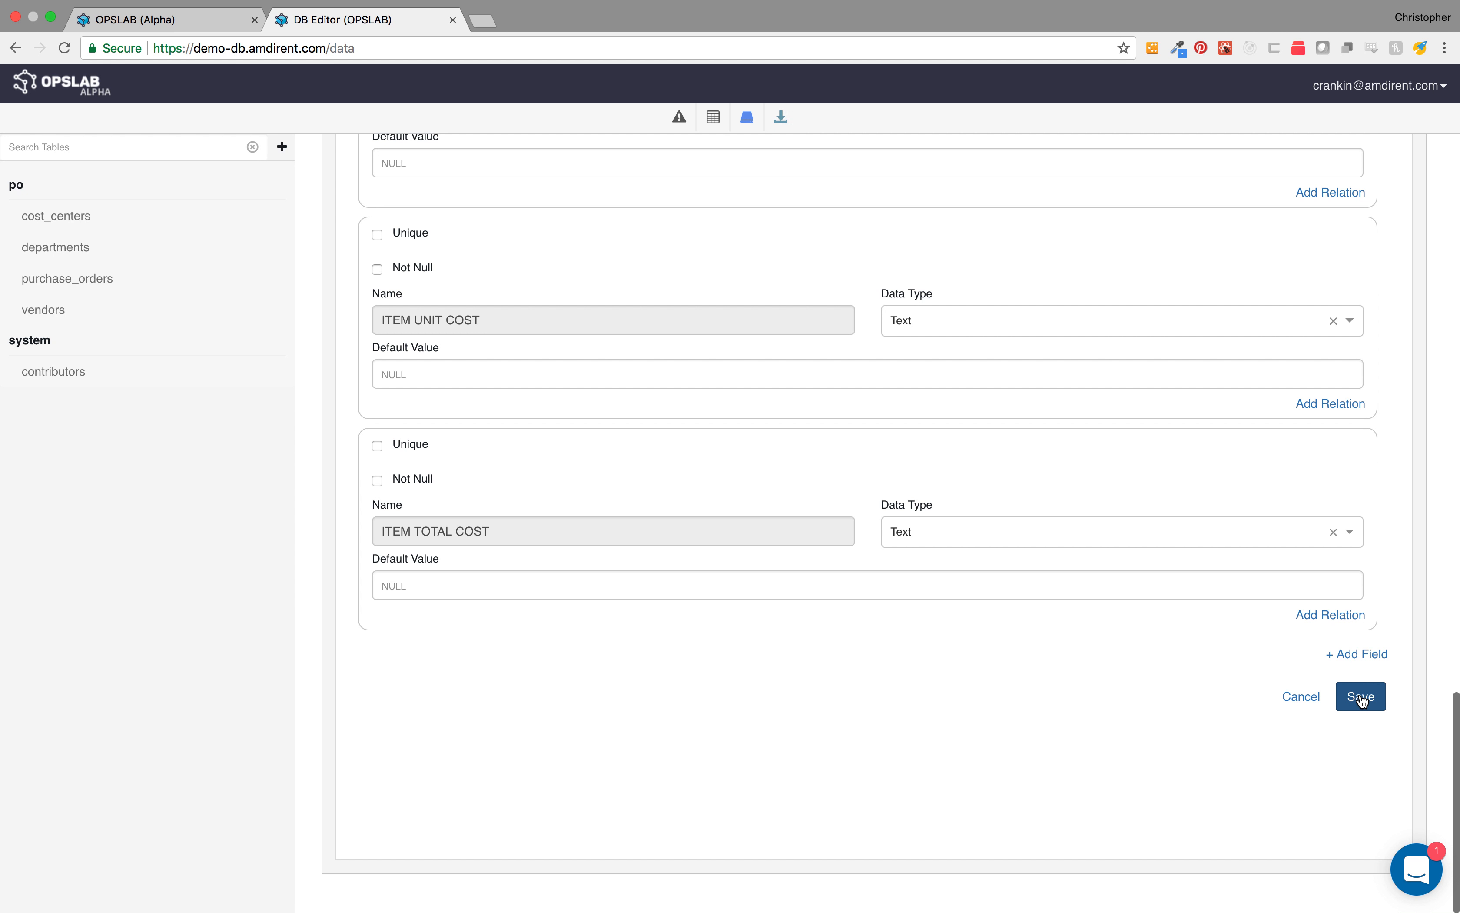
Step: Set the Purchase Order Item table's form URL to /purchase-order-items and its table to namespace po, name purchase_order_items
scroll(1053, 473, "up", 20)
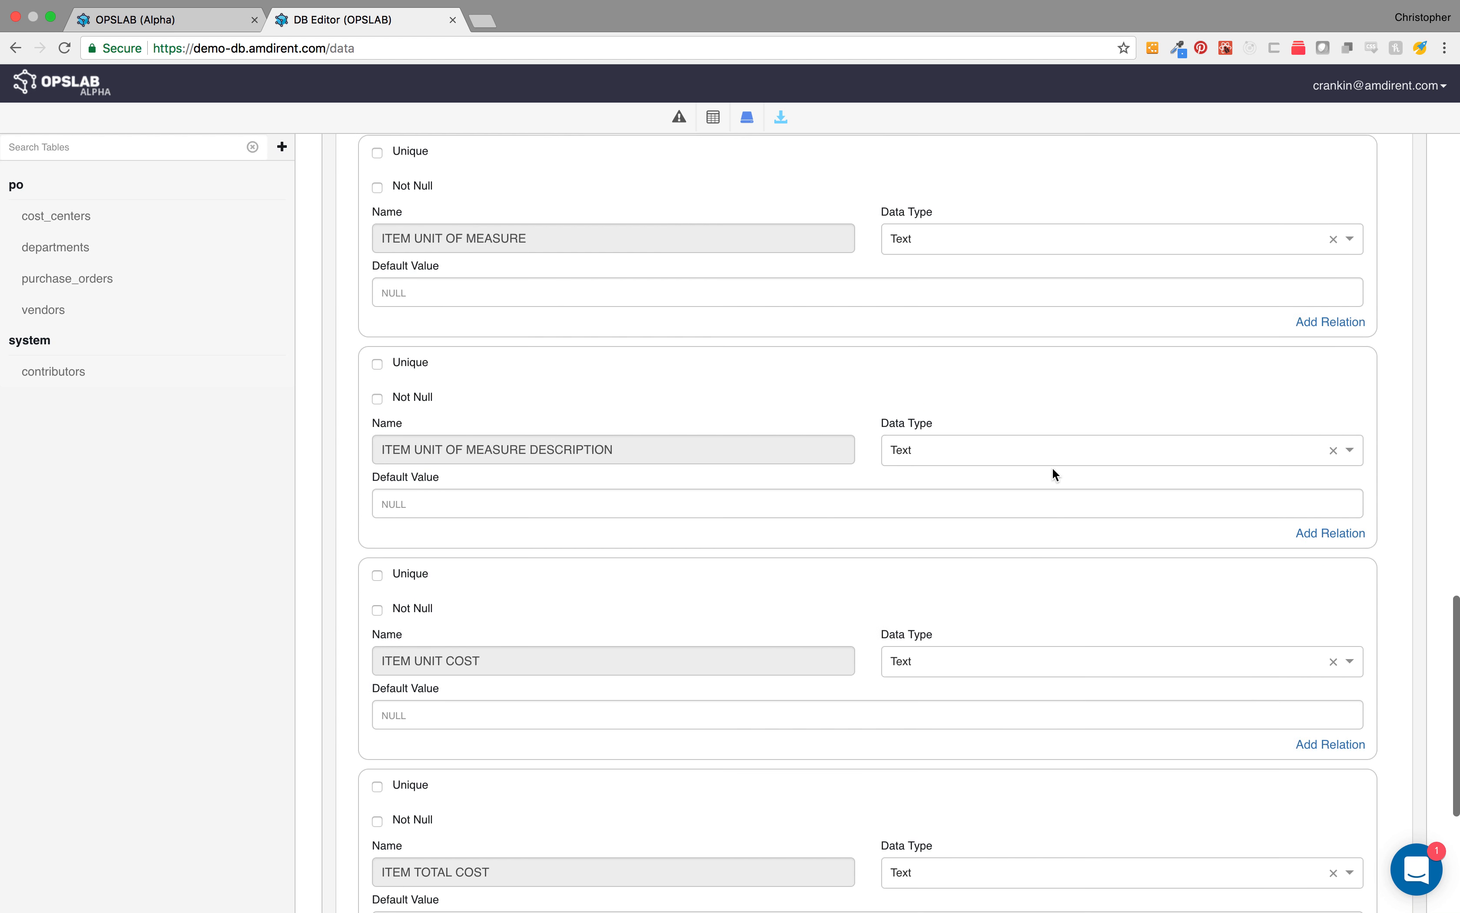
scroll(1053, 475, "down", 2)
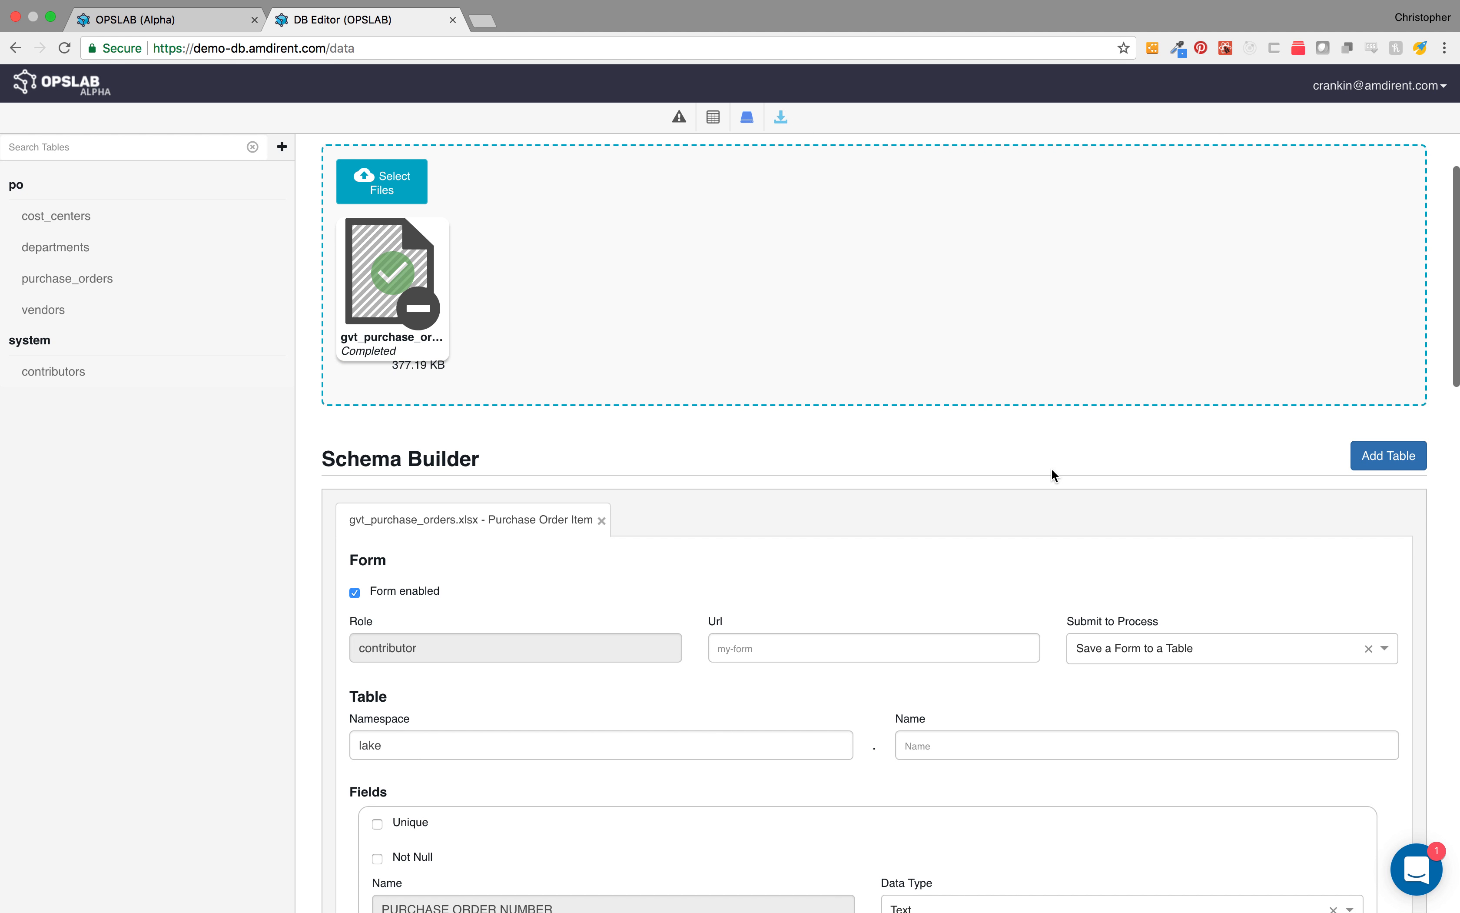
left_click(766, 642)
type("/pur")
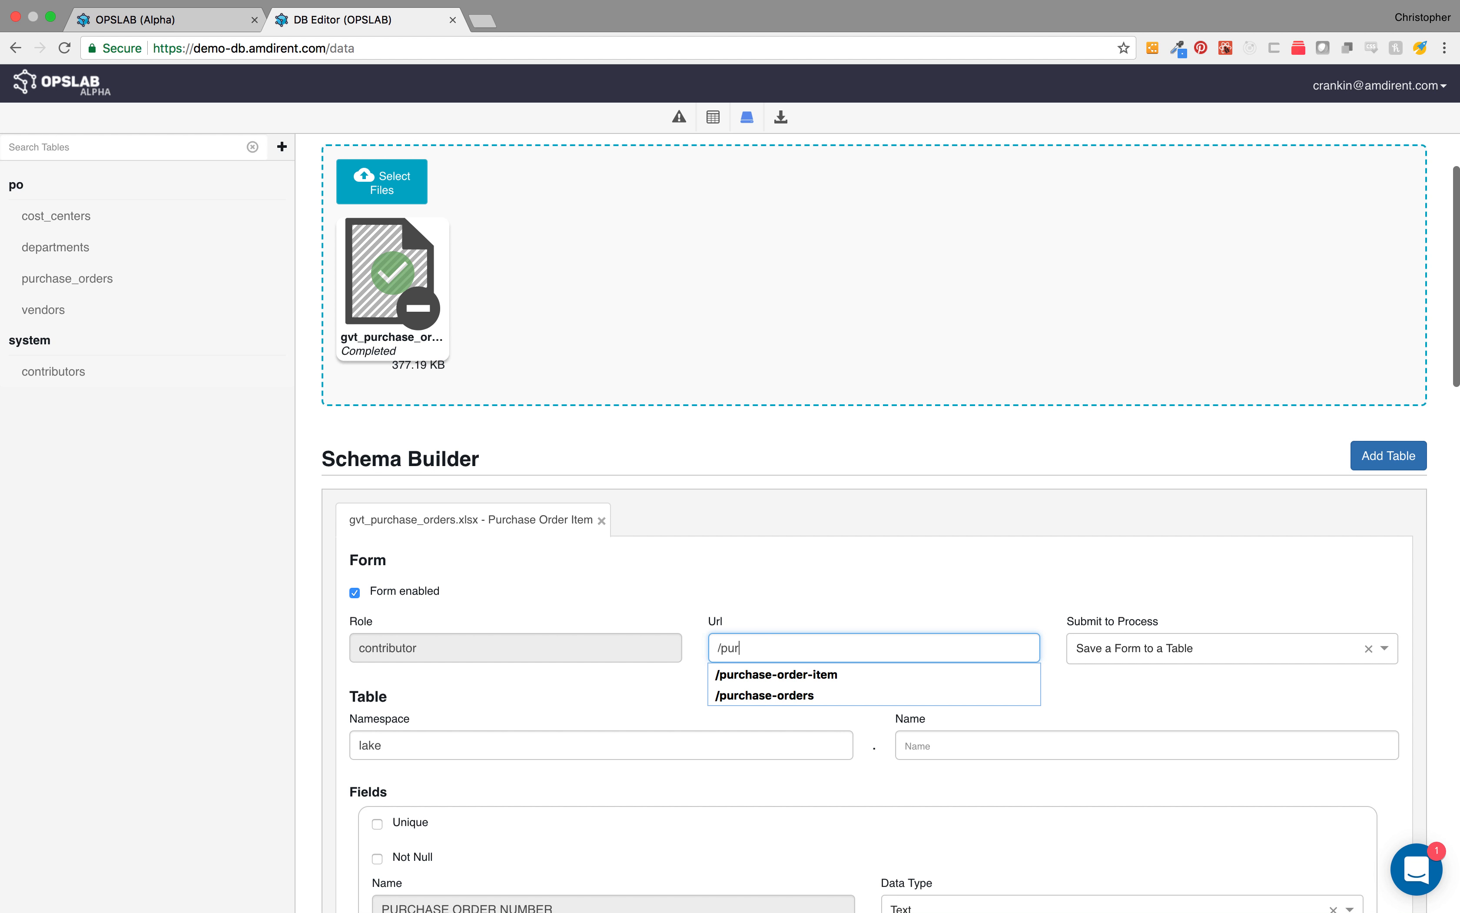
type("chase-order-items")
key("Tab")
key("Tab")
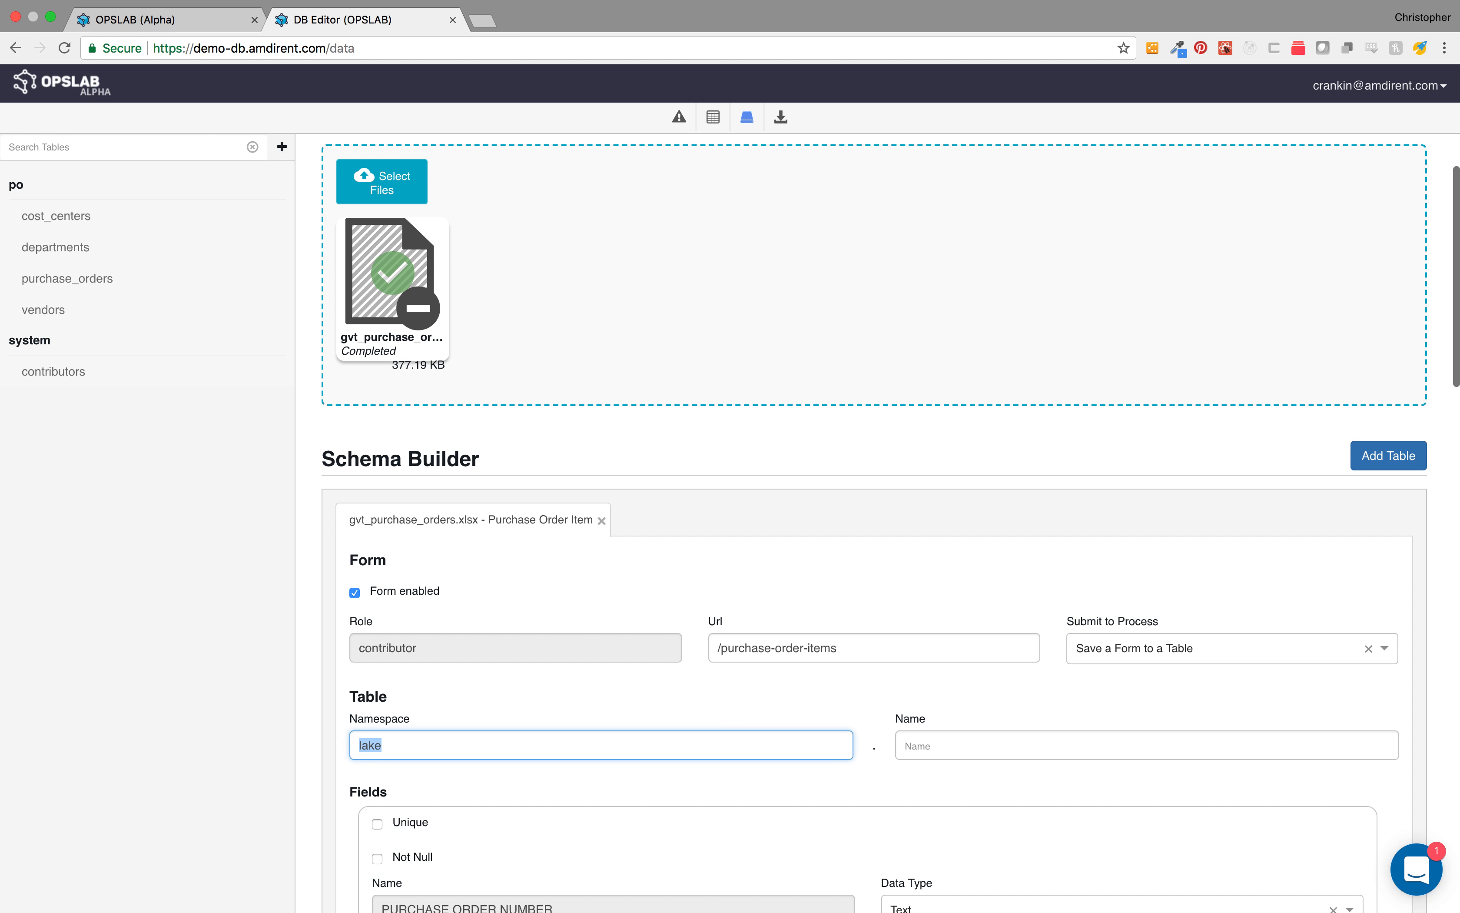
type("po")
key("Tab")
type("pu")
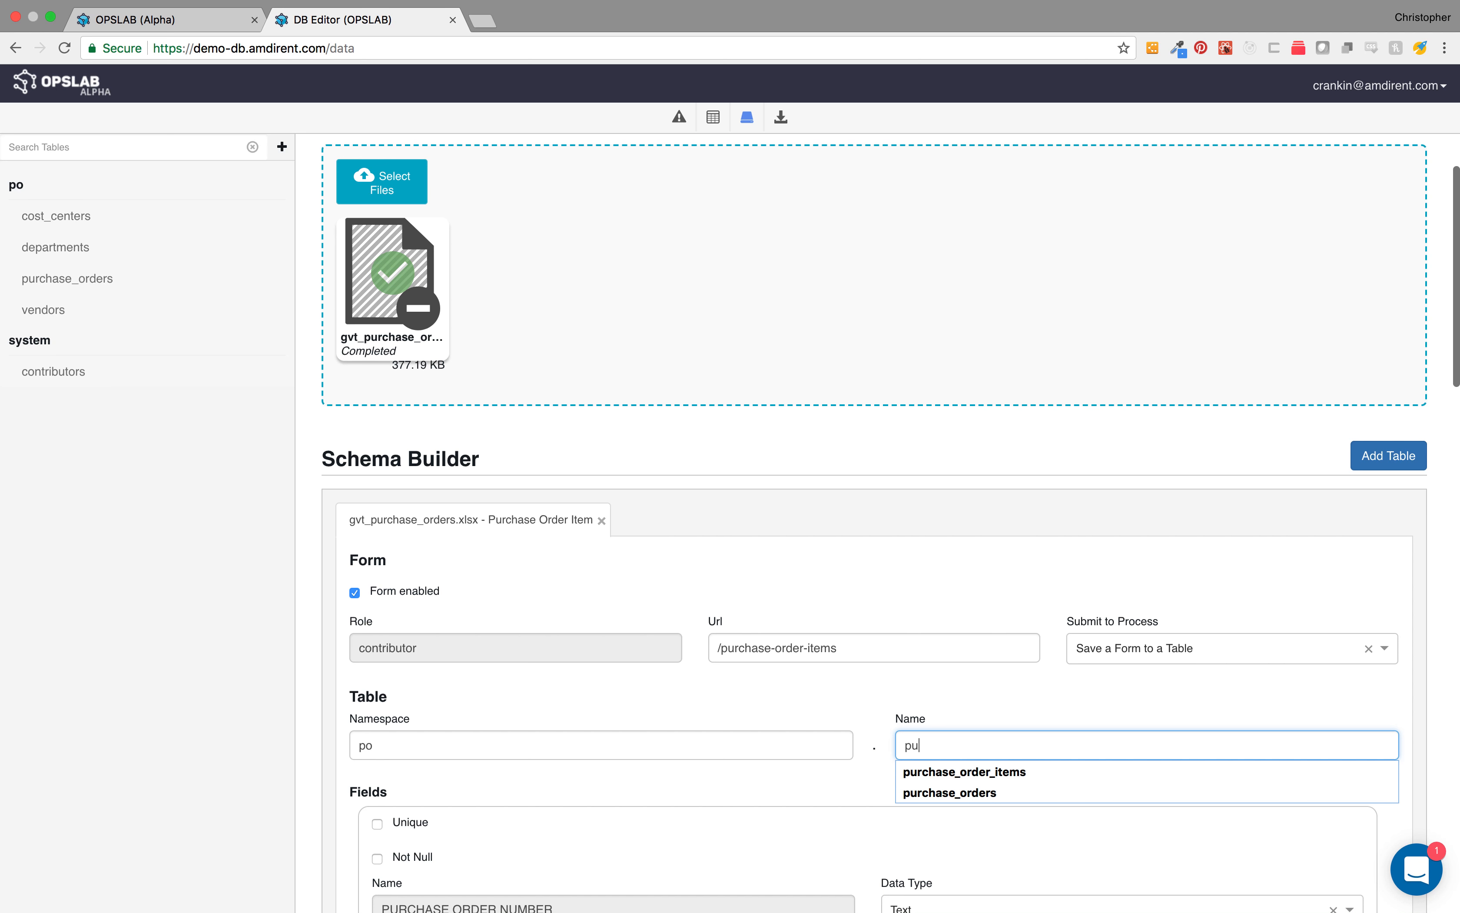
type("rchase_order_items")
left_click(825, 712)
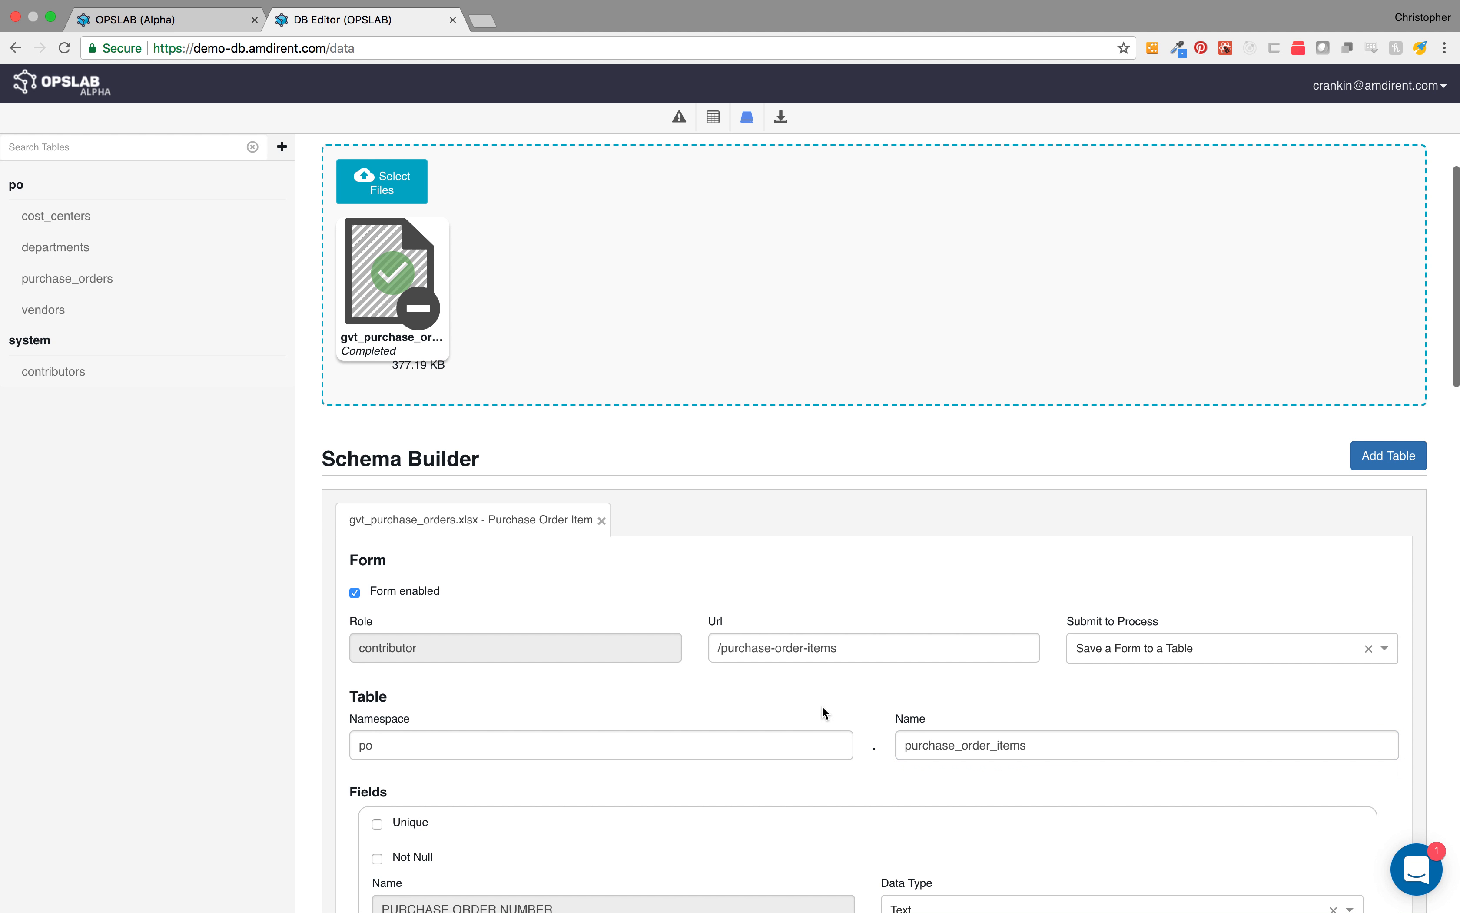
Step: Add a relation from the PURCHASE ORDER NUMBER field to the PURCHASE ORDER NUMBER field of po.purchase_orders
scroll(840, 723, "down", 10)
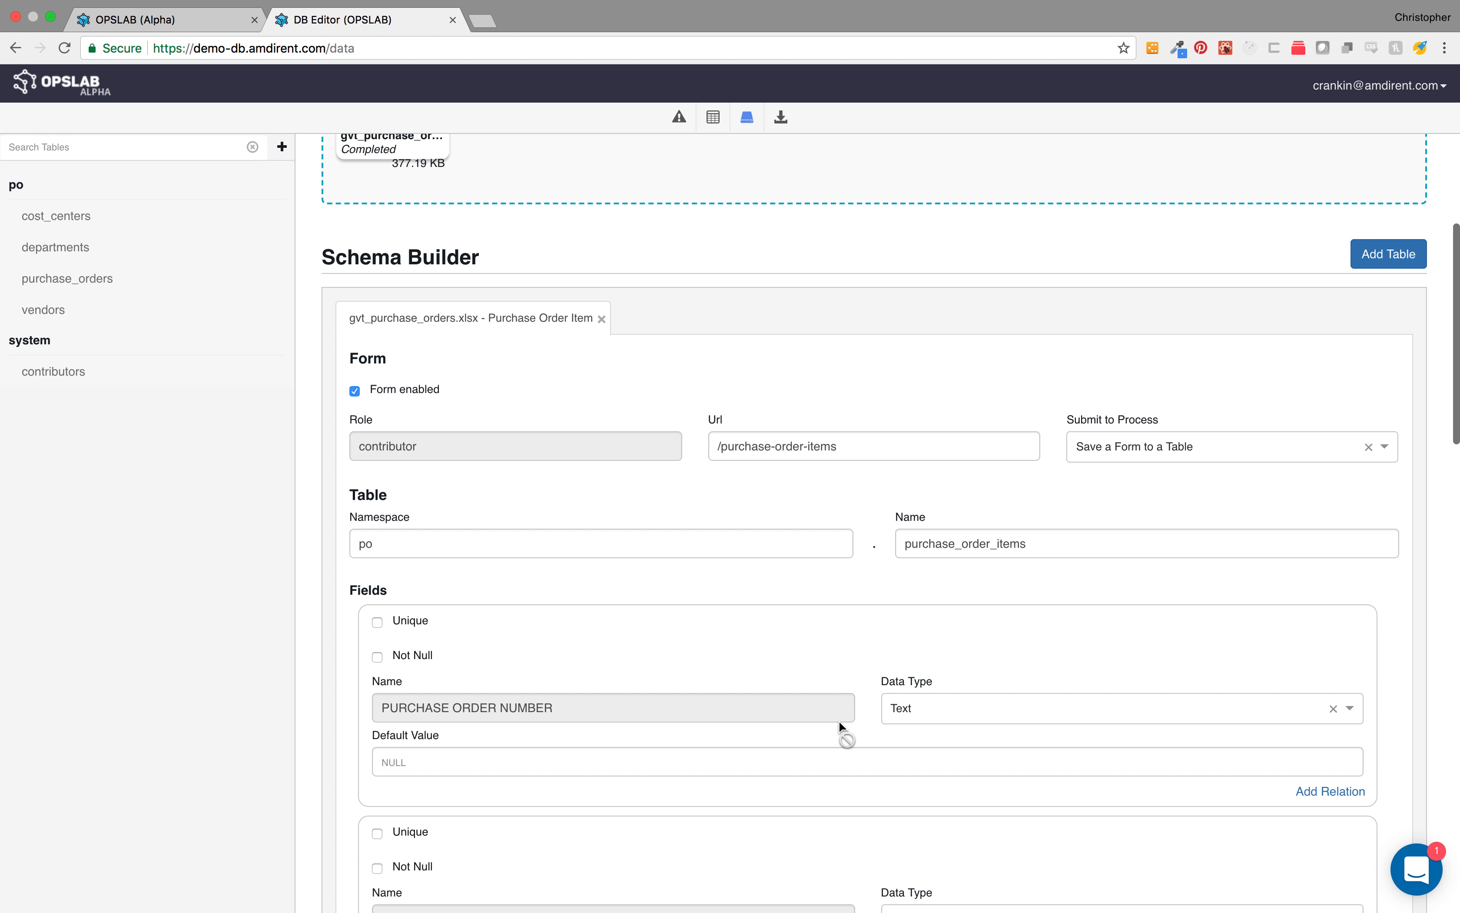
scroll(842, 728, "down", 1)
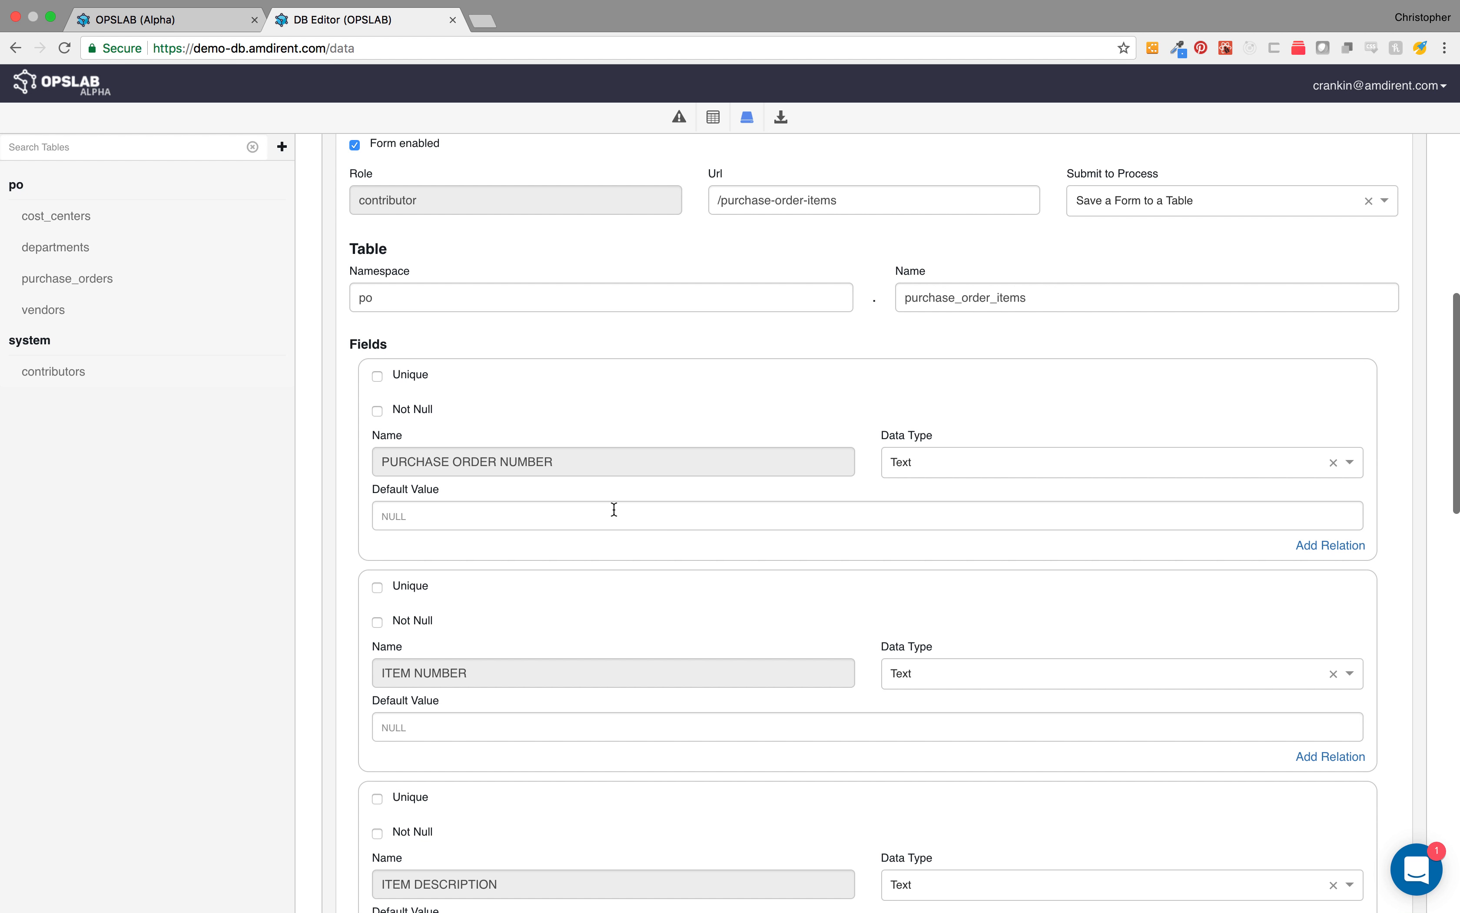
scroll(673, 569, "down", 2)
scroll(673, 569, "down", 10)
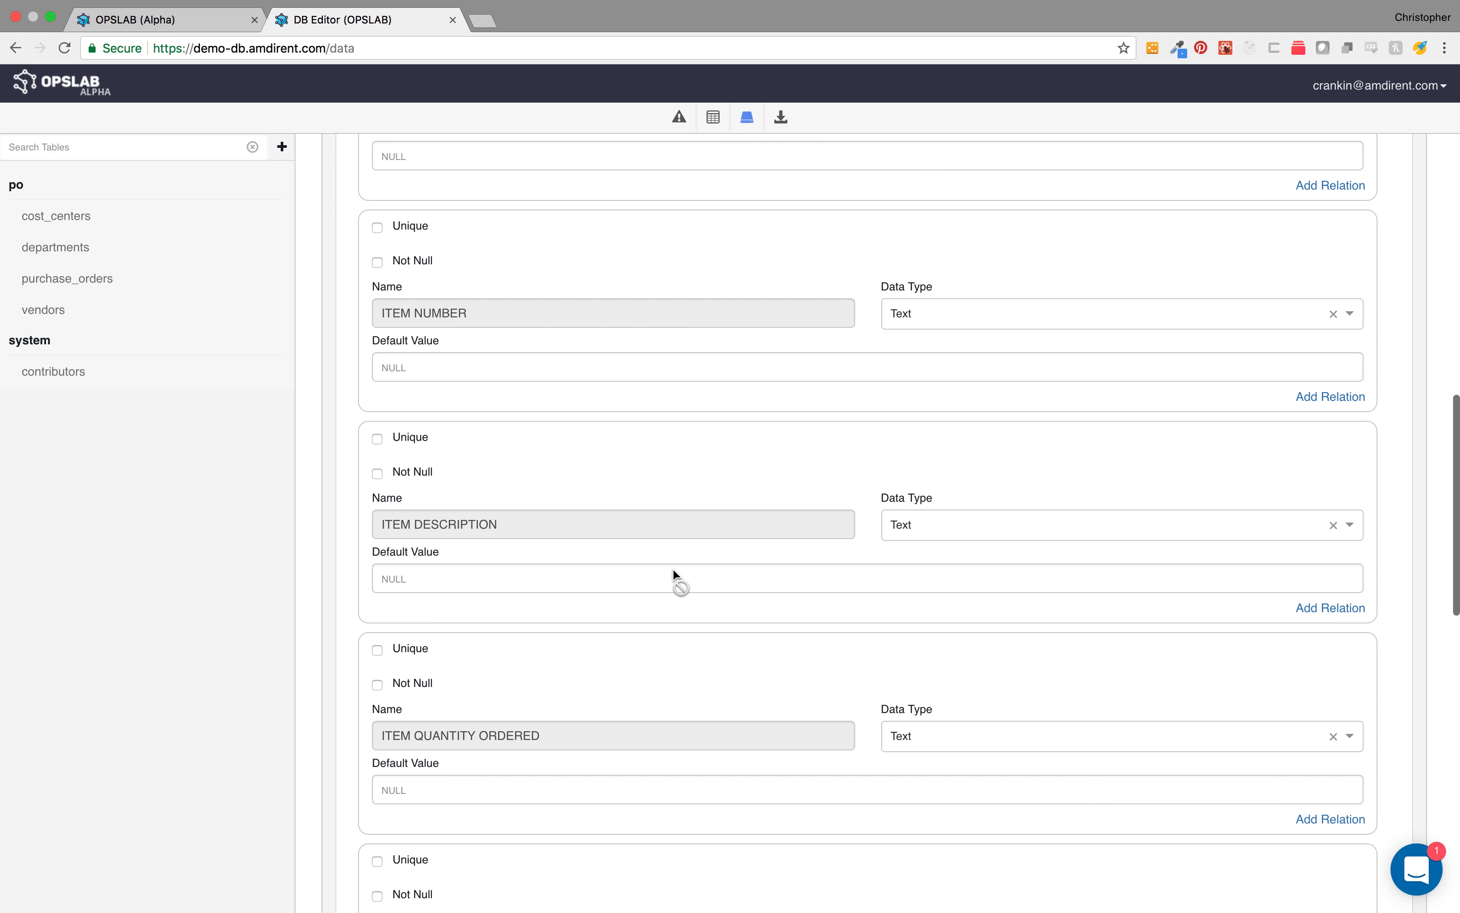
scroll(674, 572, "down", 8)
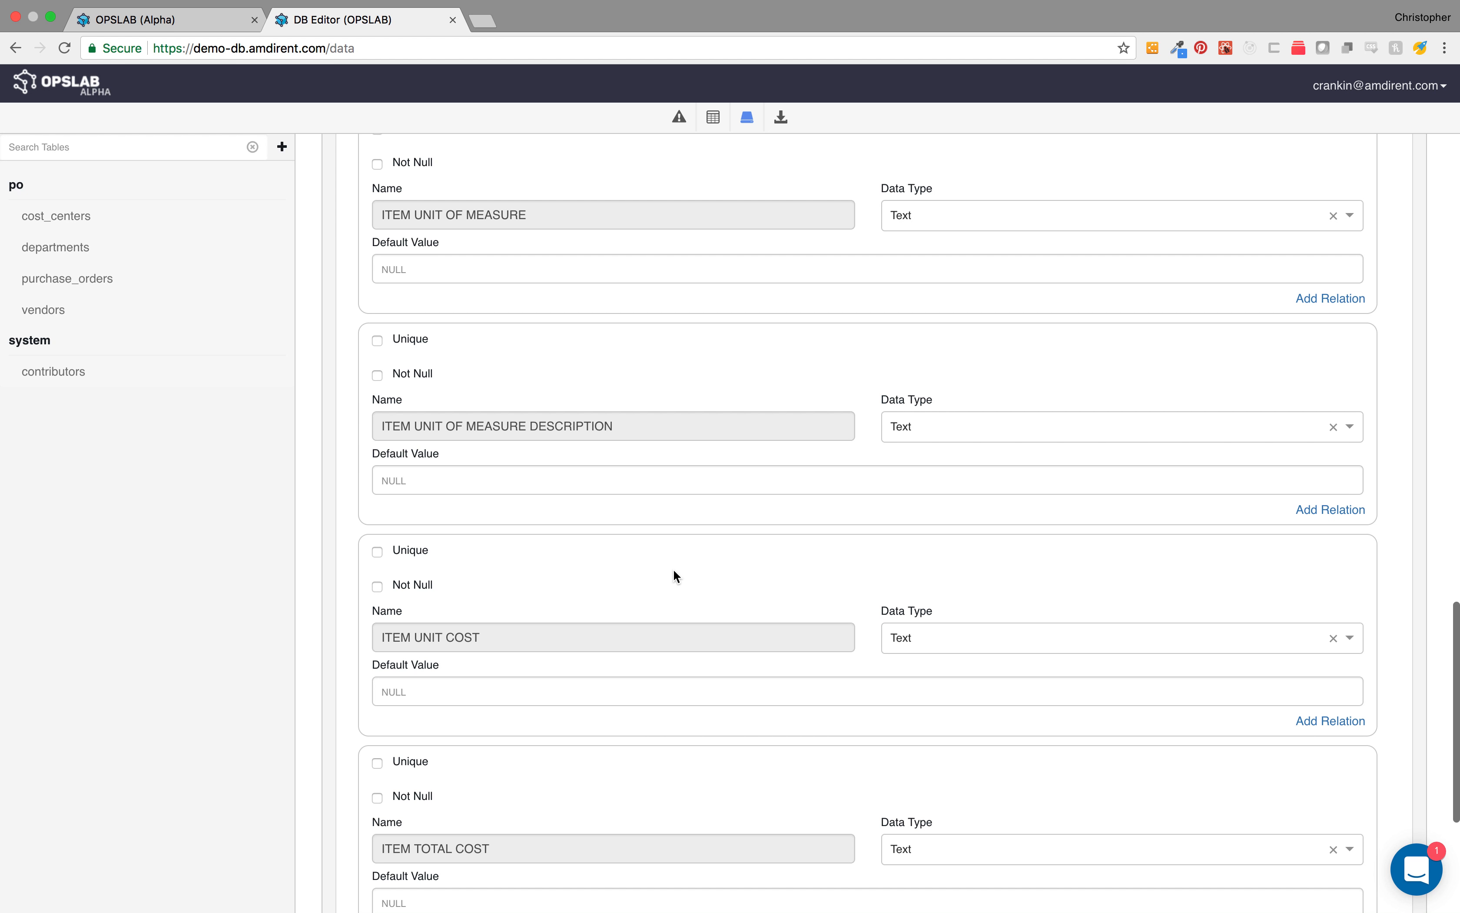
scroll(675, 572, "up", 18)
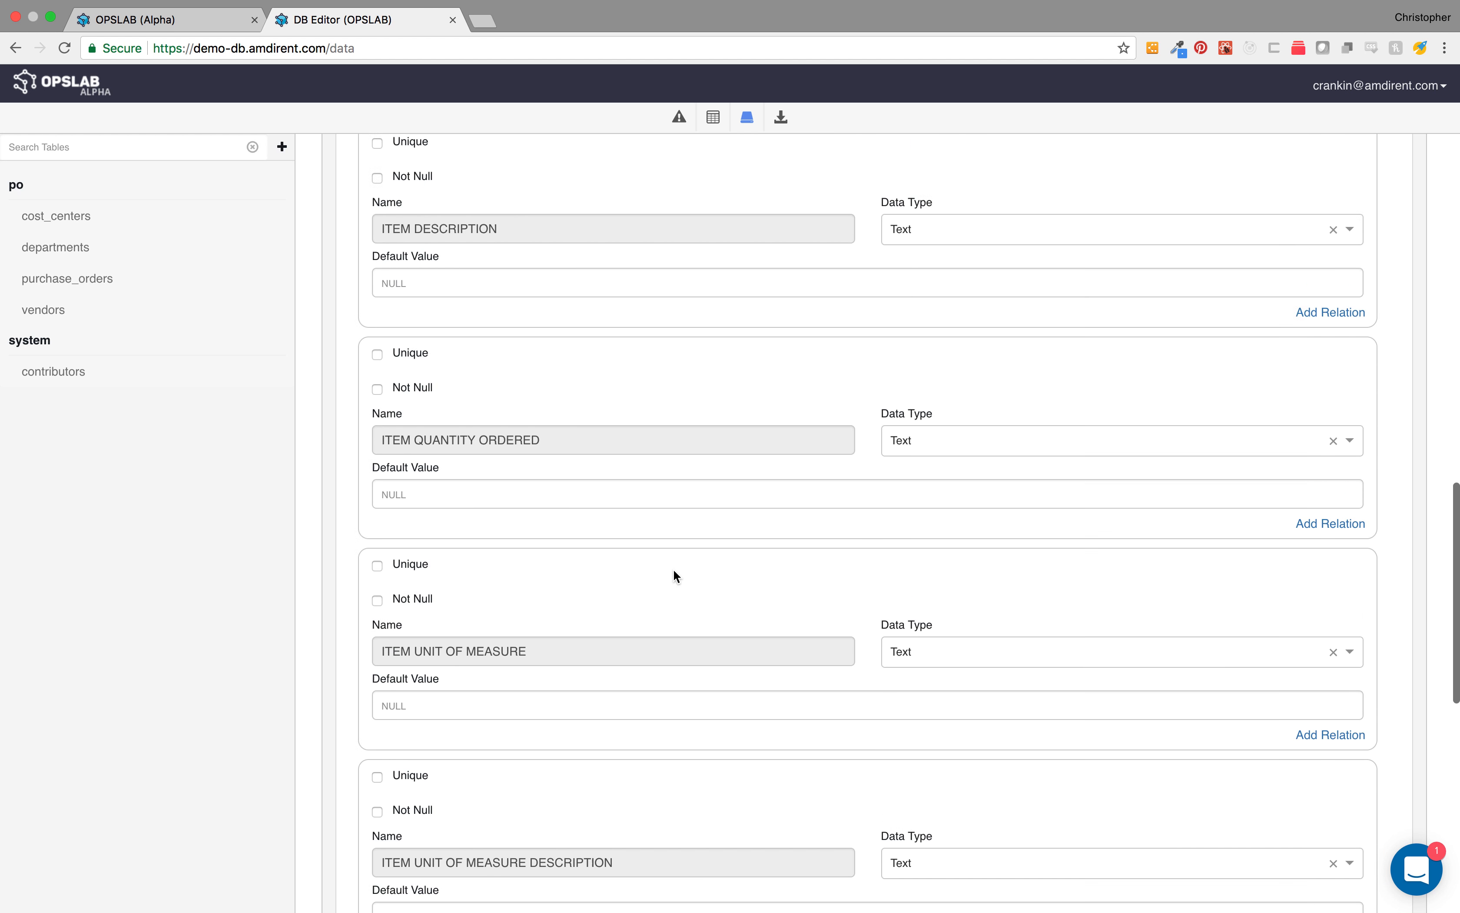
scroll(674, 571, "up", 6)
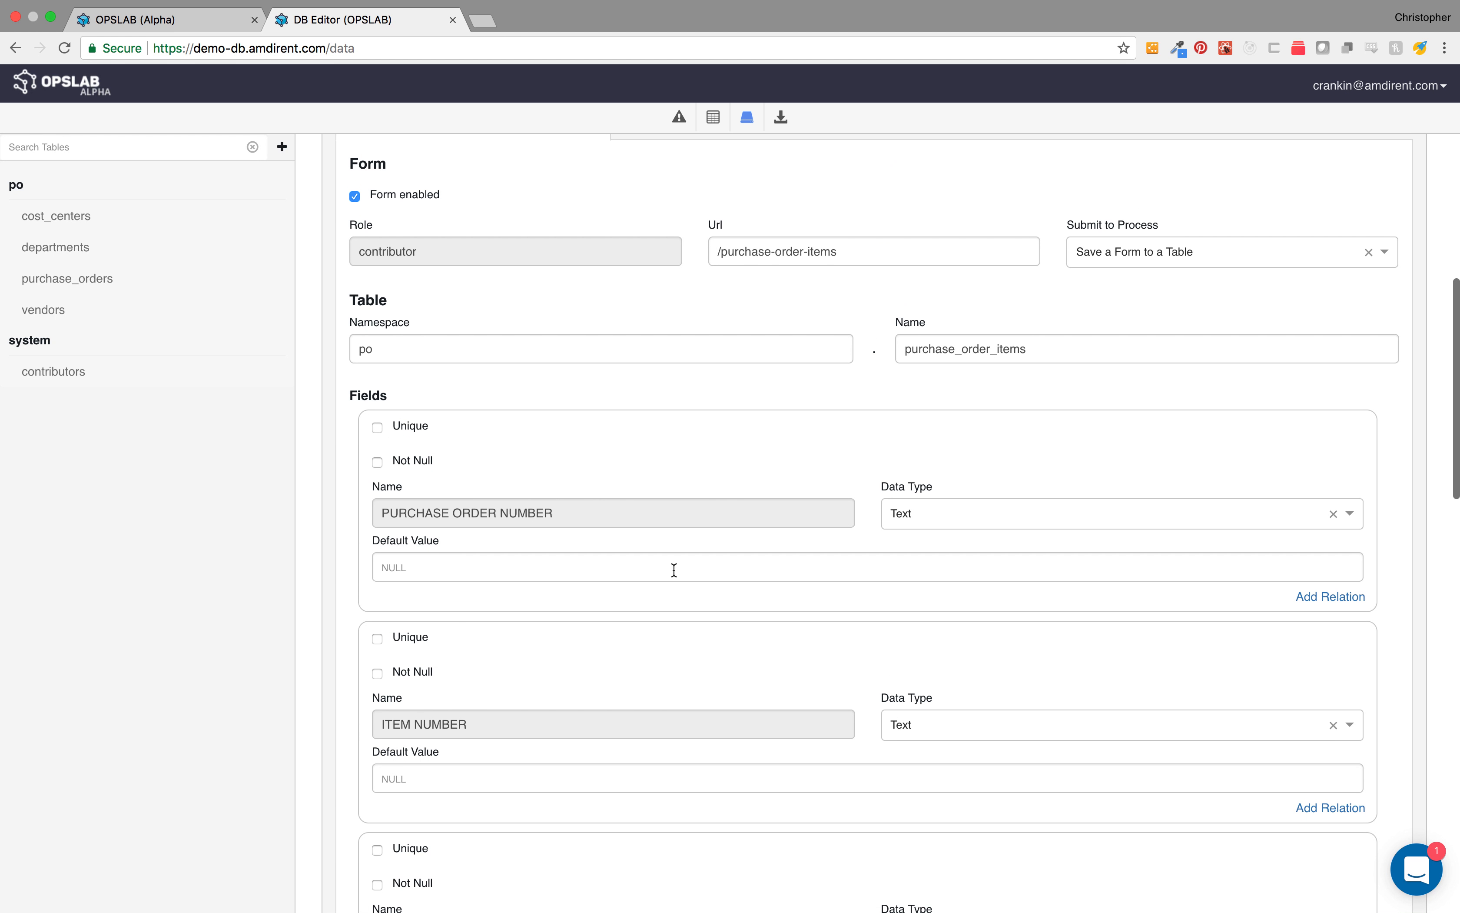
left_click(1305, 650)
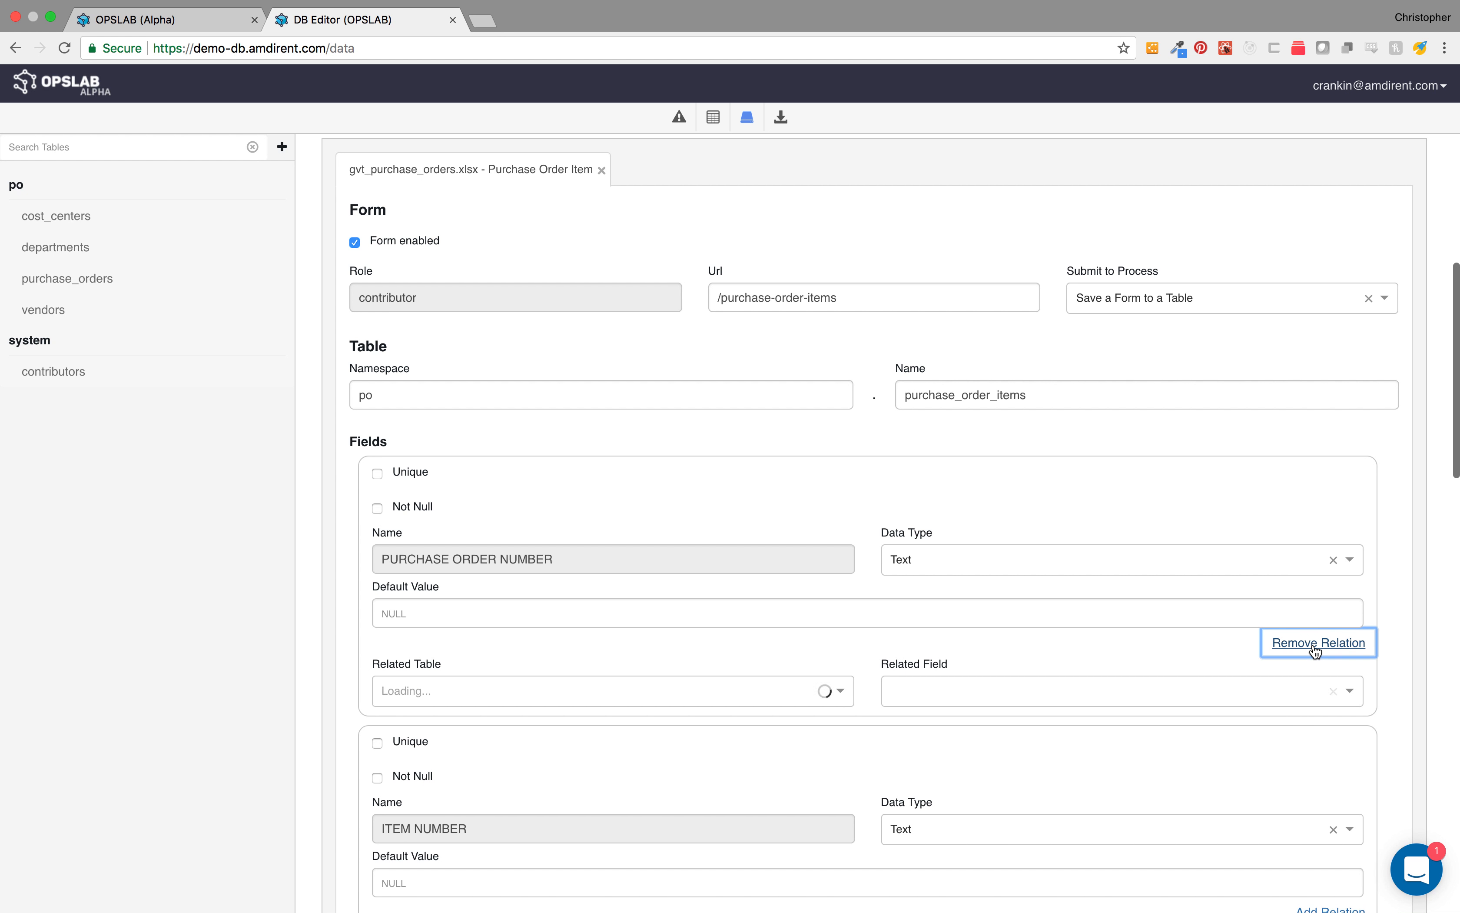
left_click(718, 690)
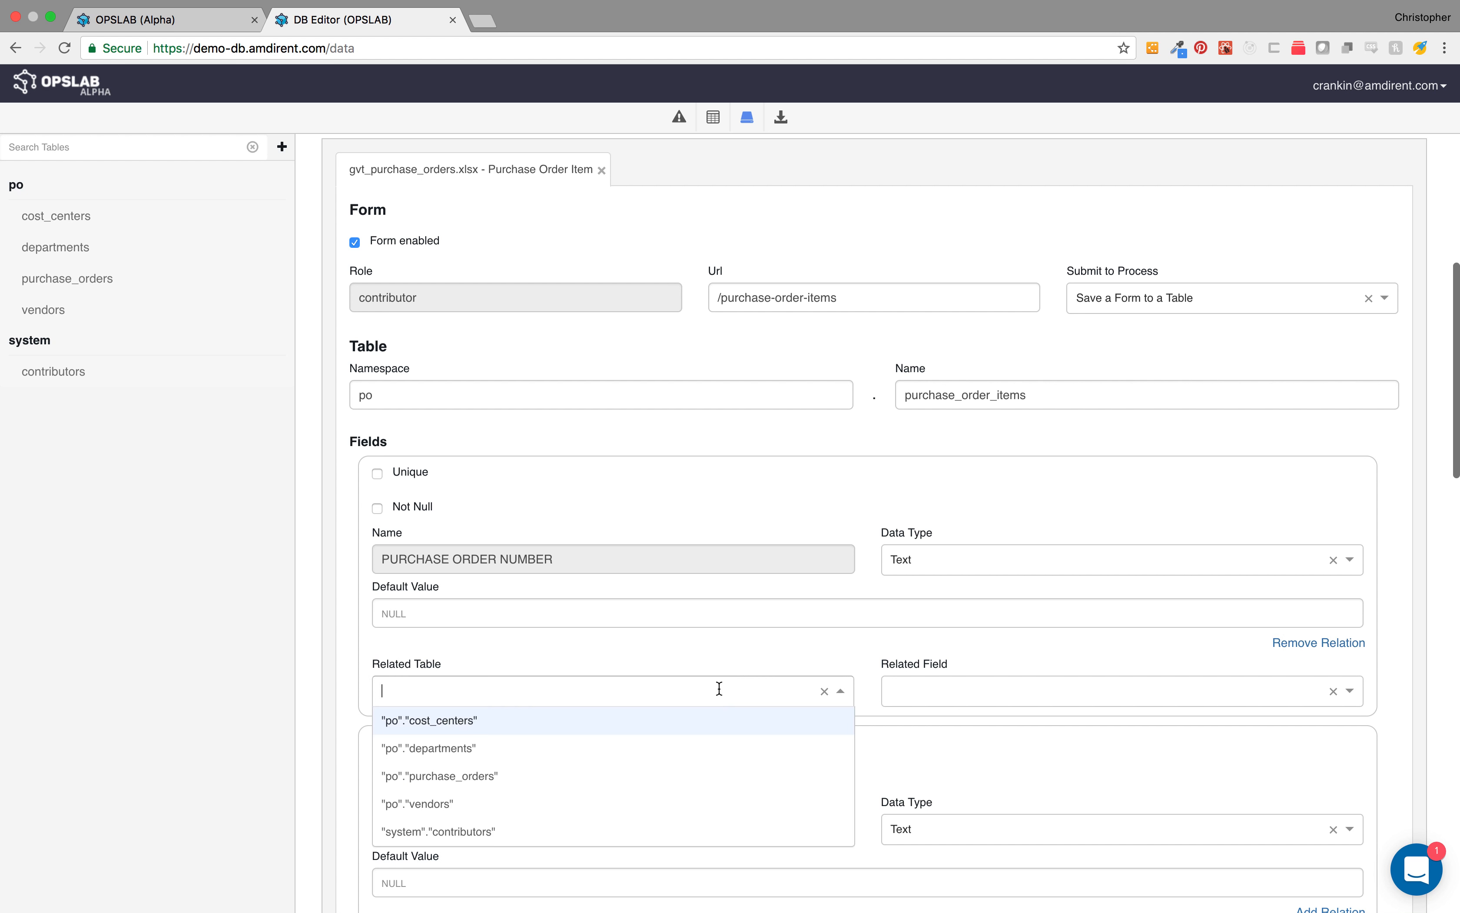
left_click(671, 774)
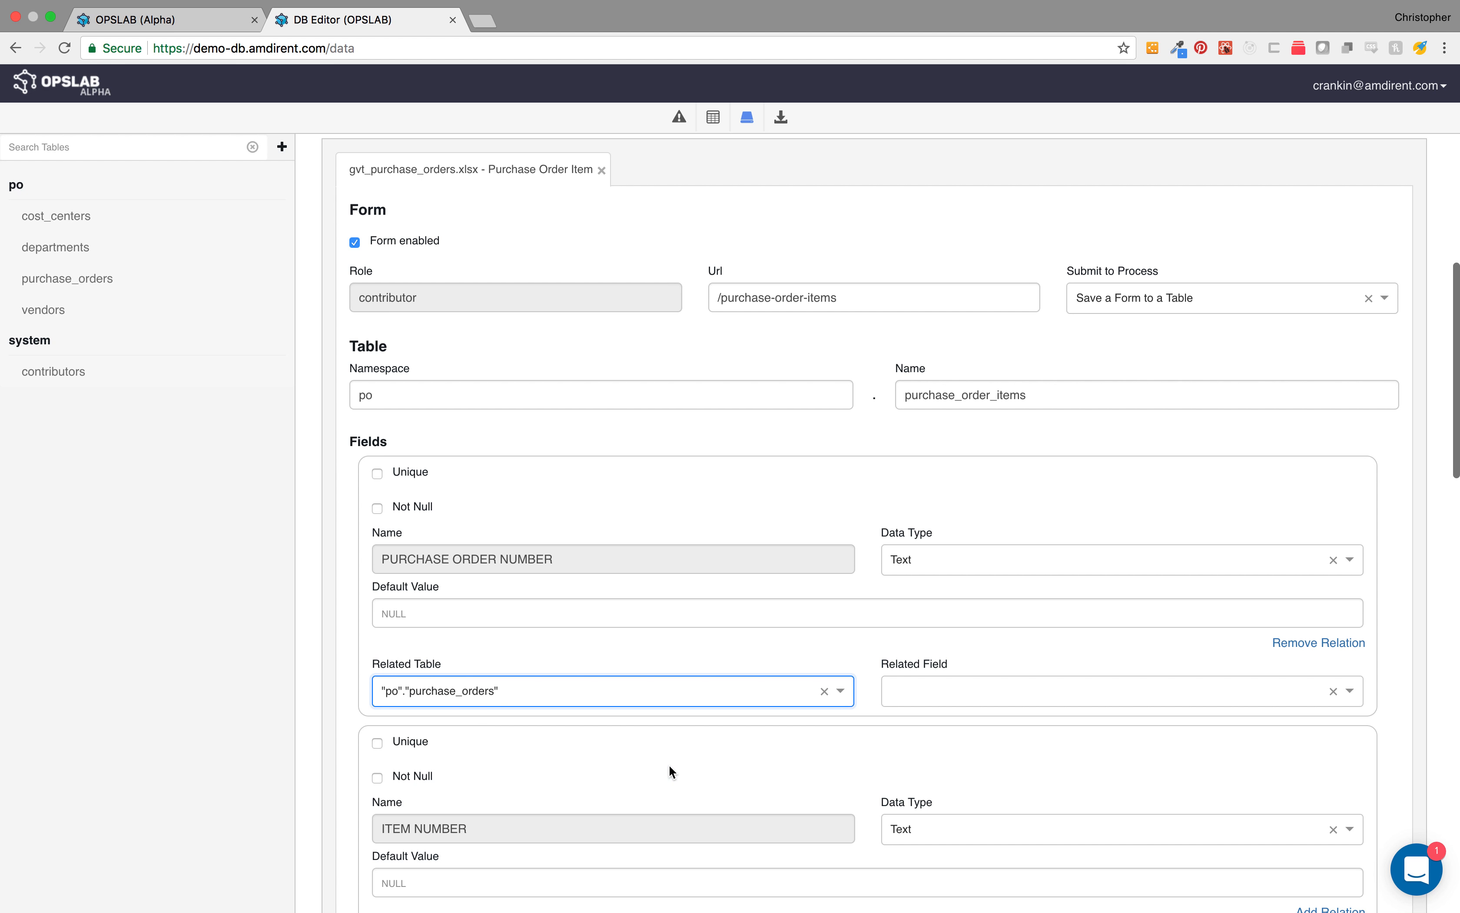
left_click(968, 700)
left_click(979, 752)
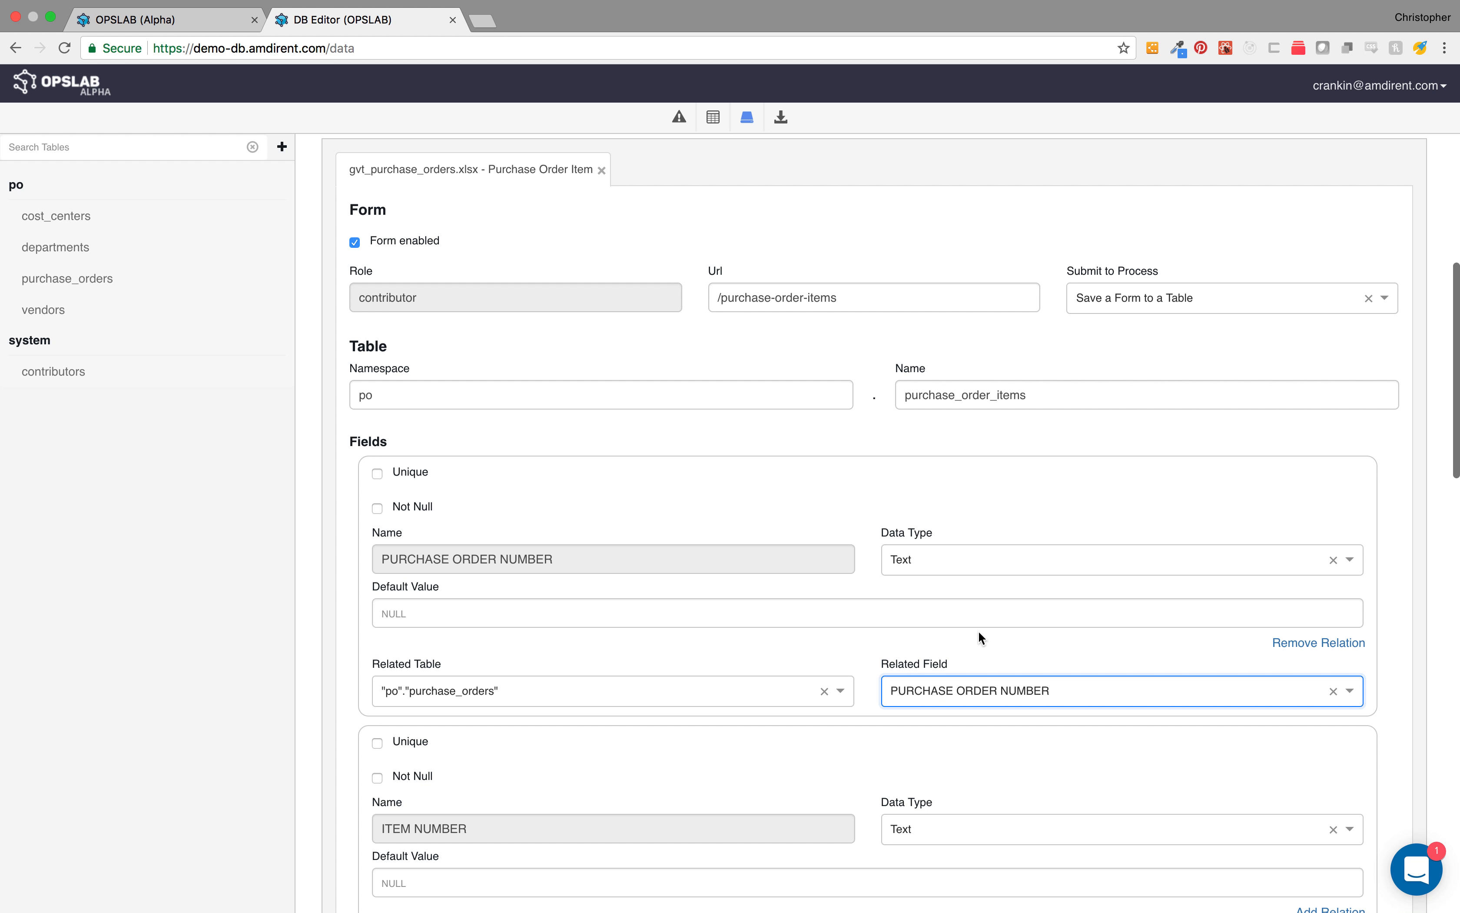
left_click(977, 644)
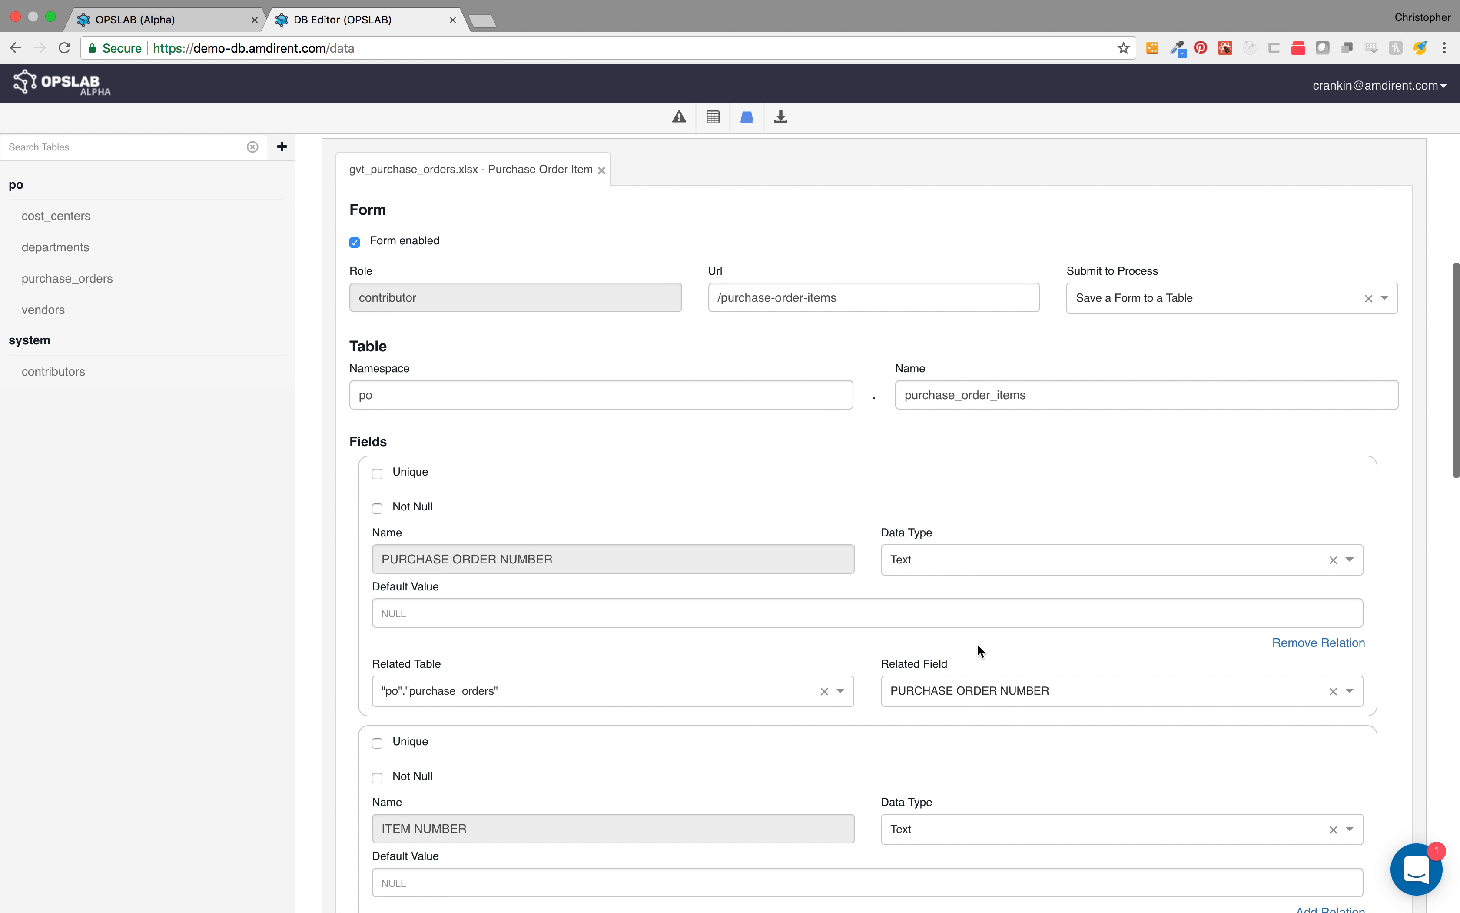
Step: Save the Purchase Order Item table
scroll(977, 644, "down", 20)
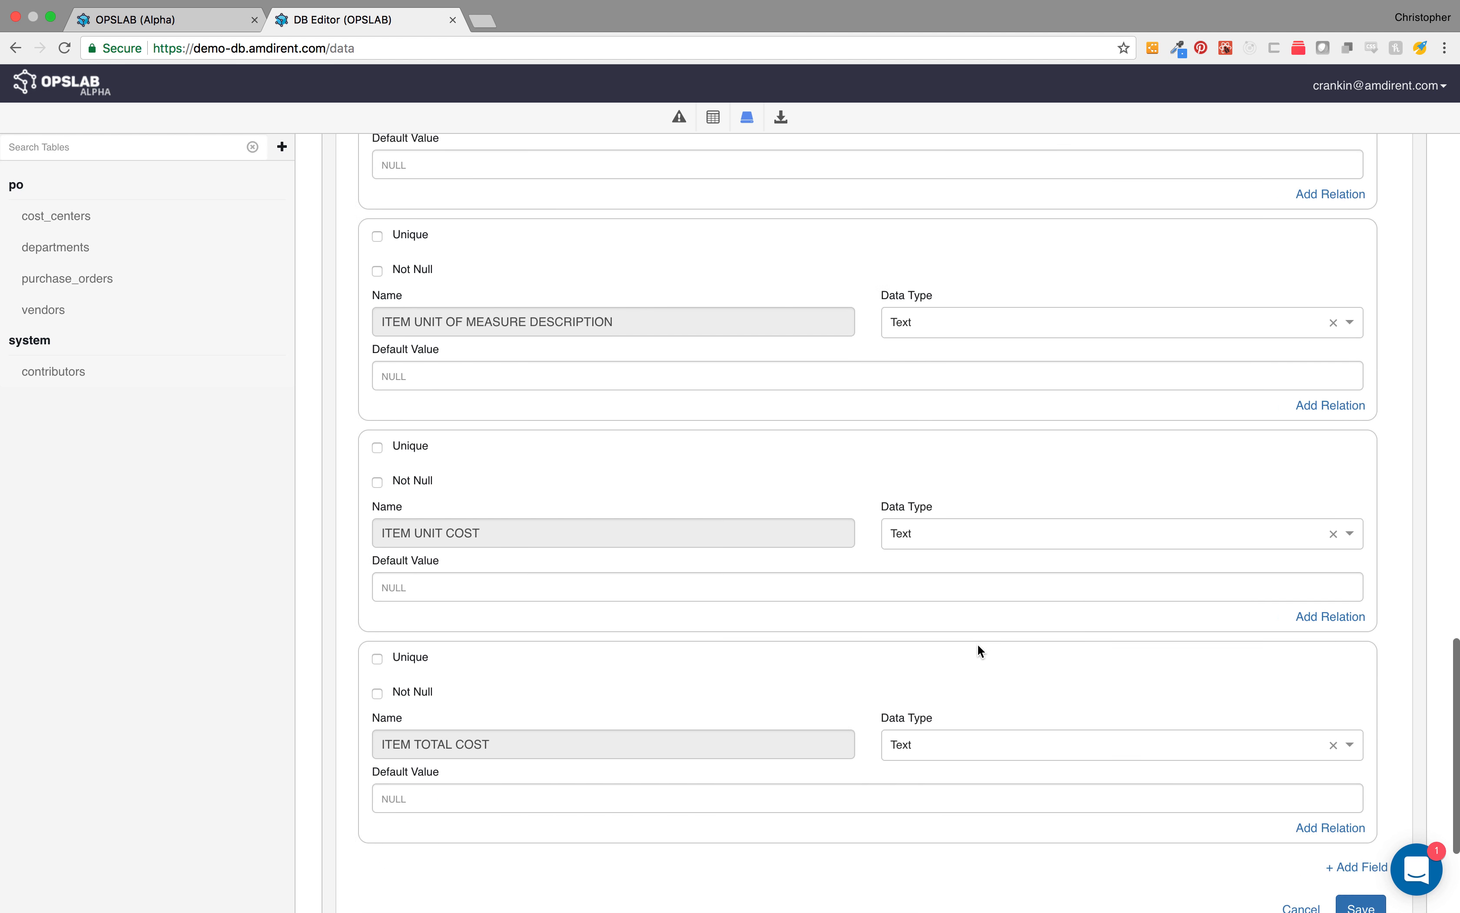
scroll(978, 644, "up", 10)
scroll(978, 644, "down", 12)
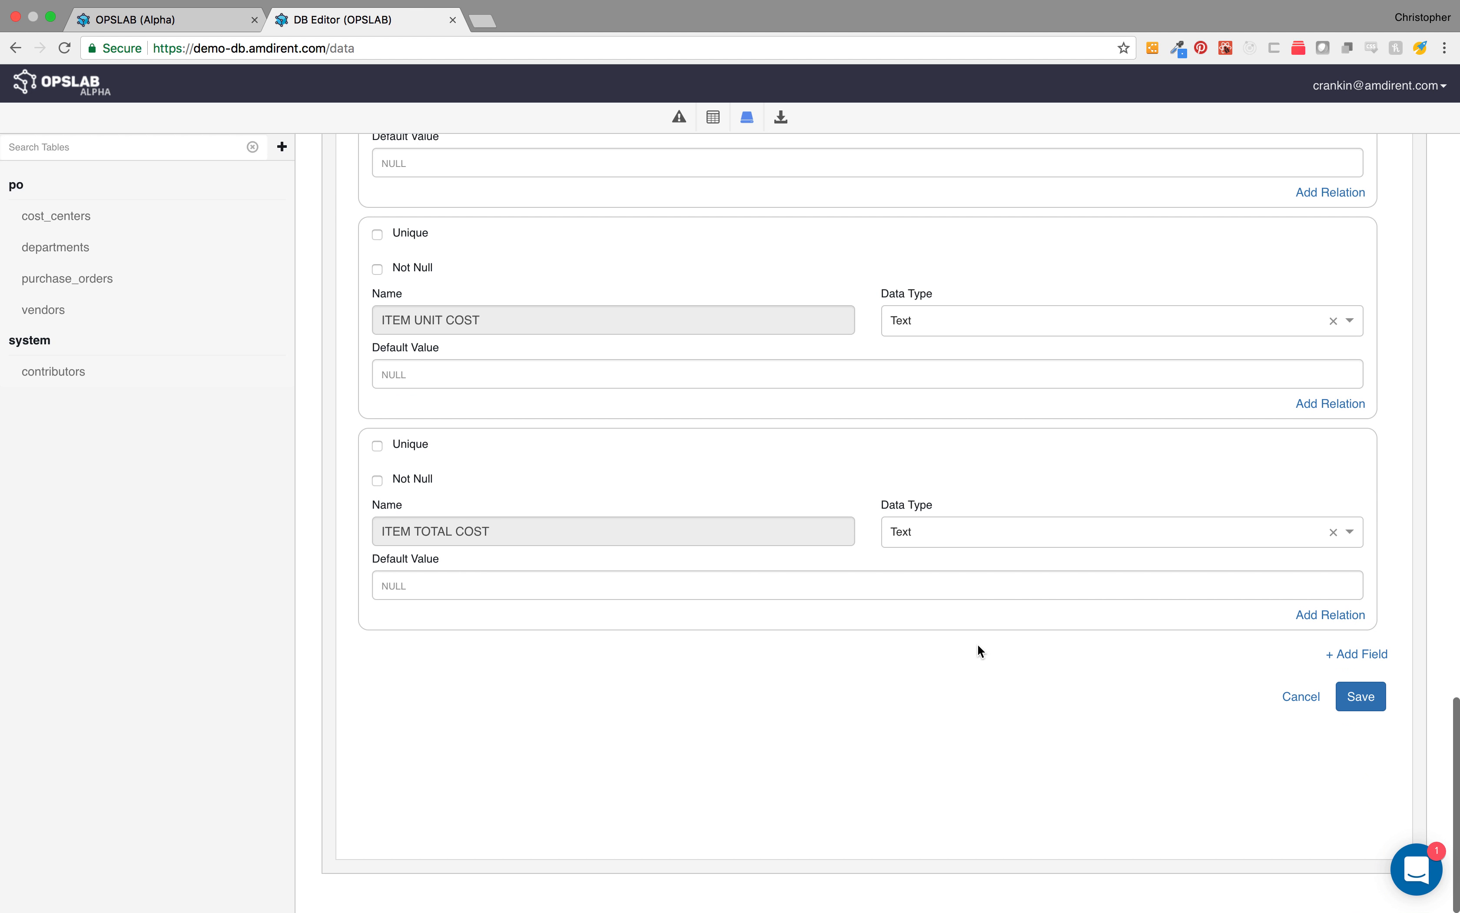
left_click(1373, 698)
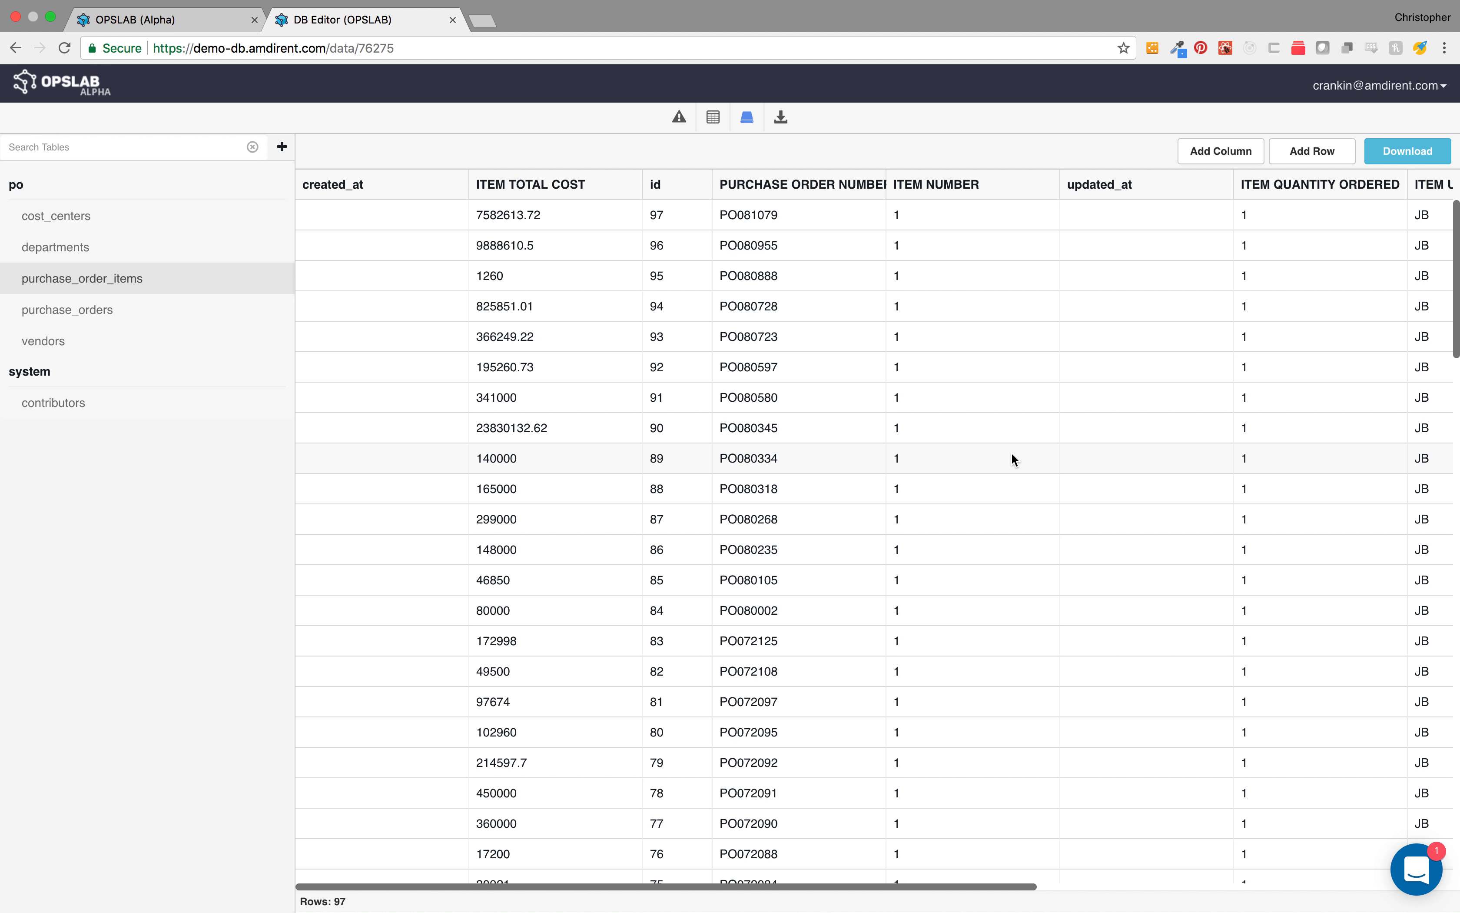
Step: Browse the imported purchase_order_items, departments, cost_centers, purchase_orders and vendors tables
scroll(1012, 459, "down", 20)
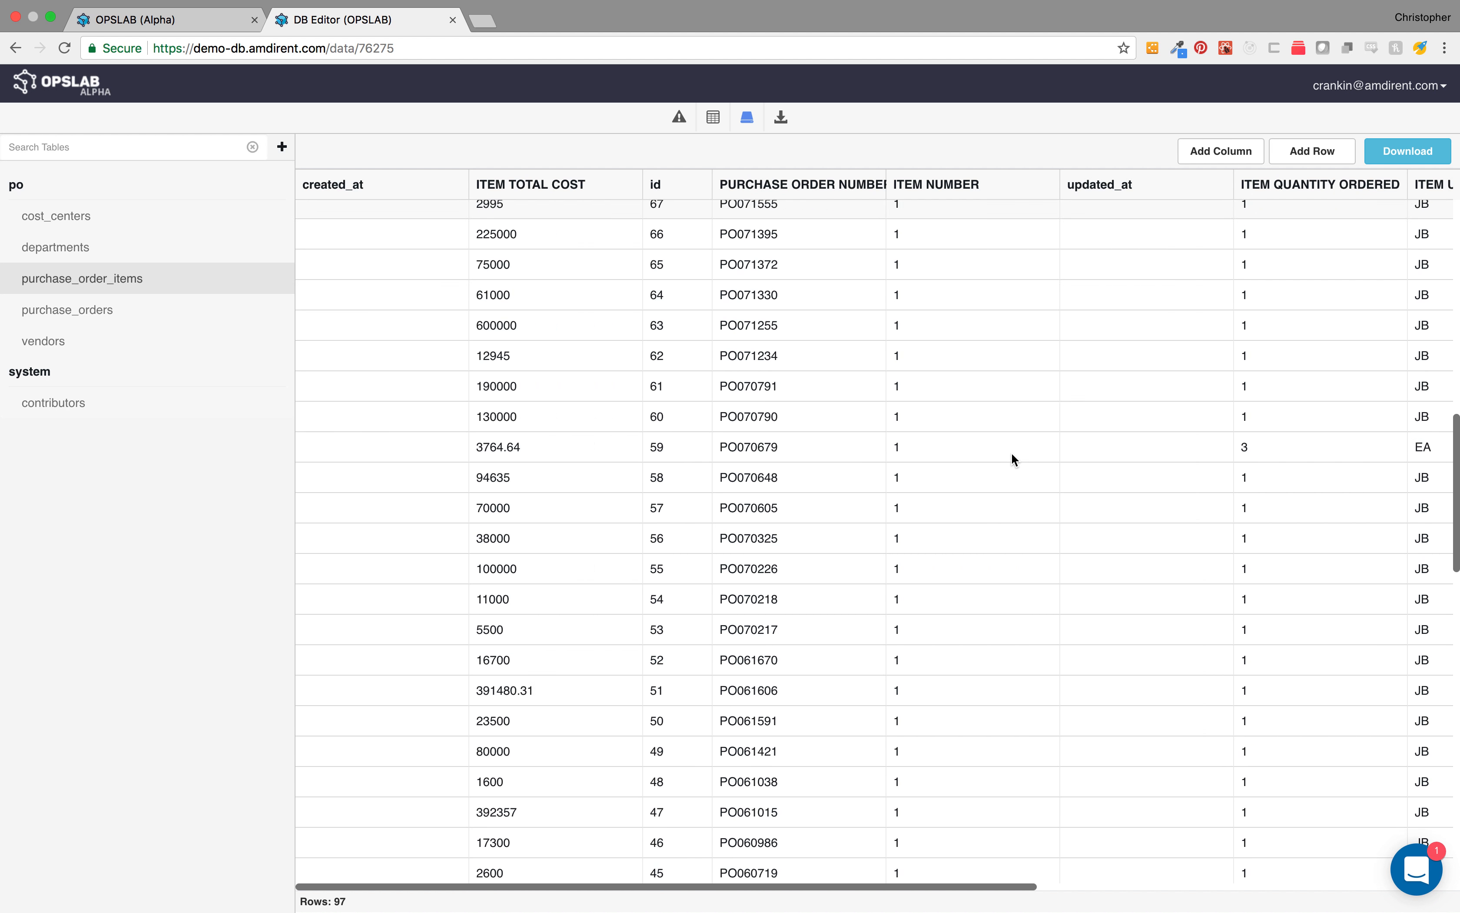
scroll(1012, 453, "up", 20)
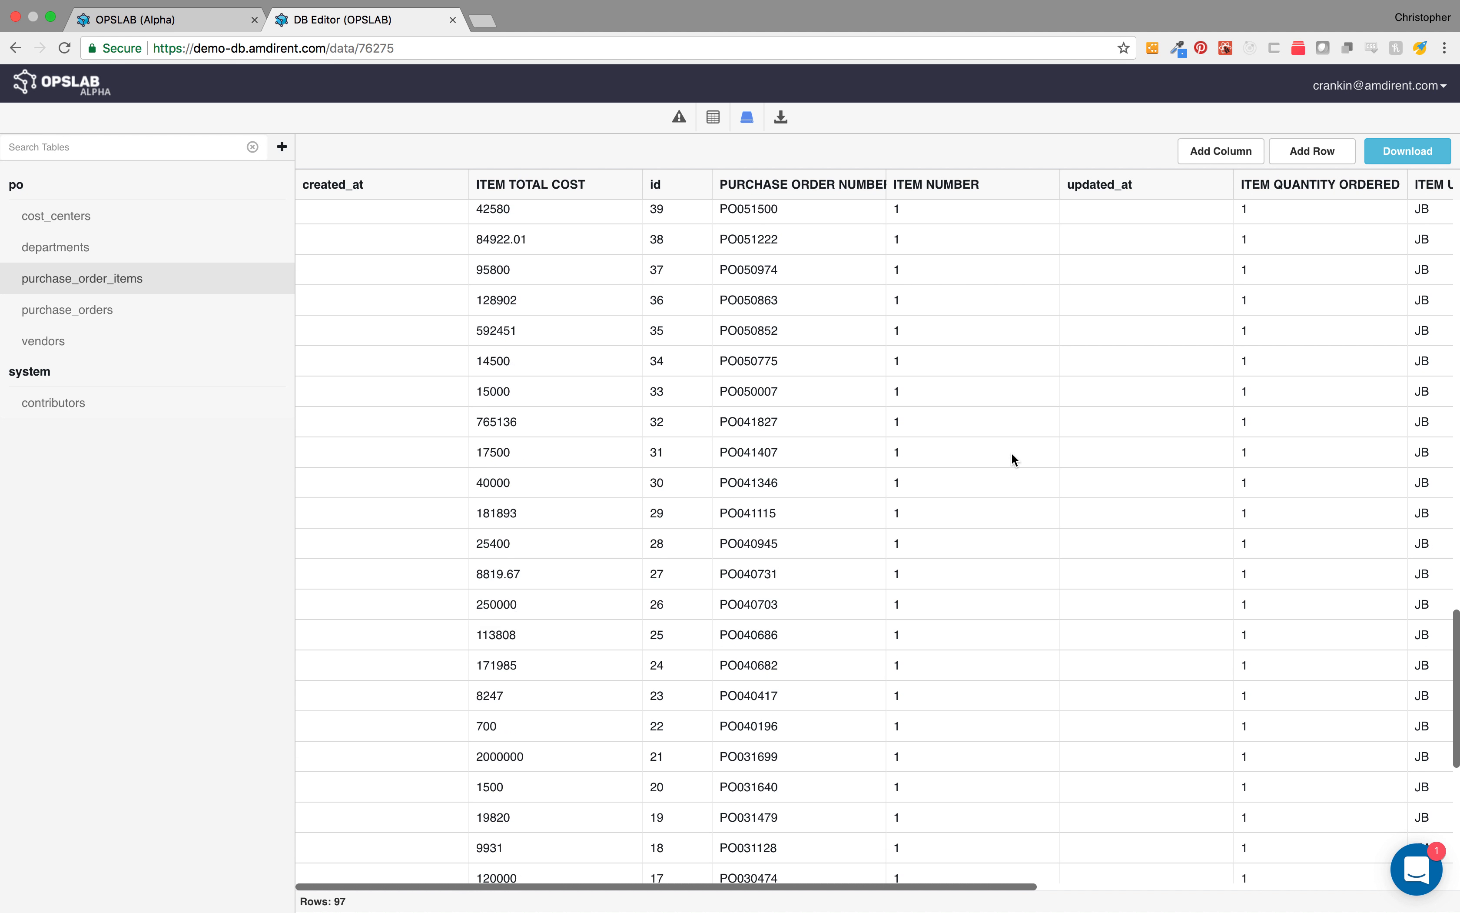
scroll(1012, 459, "up", 5)
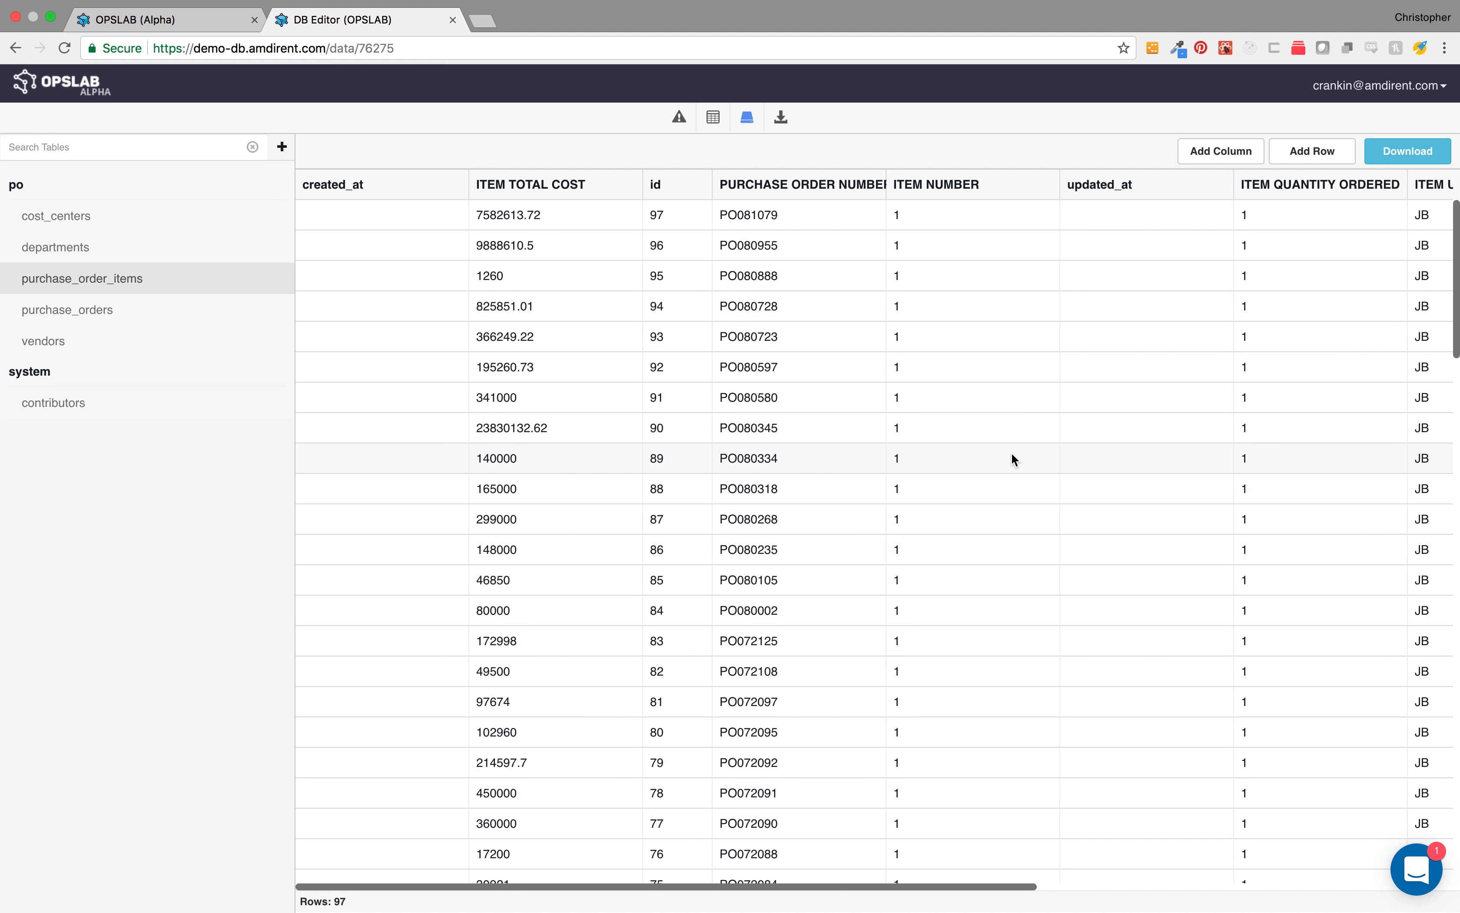
left_click(182, 253)
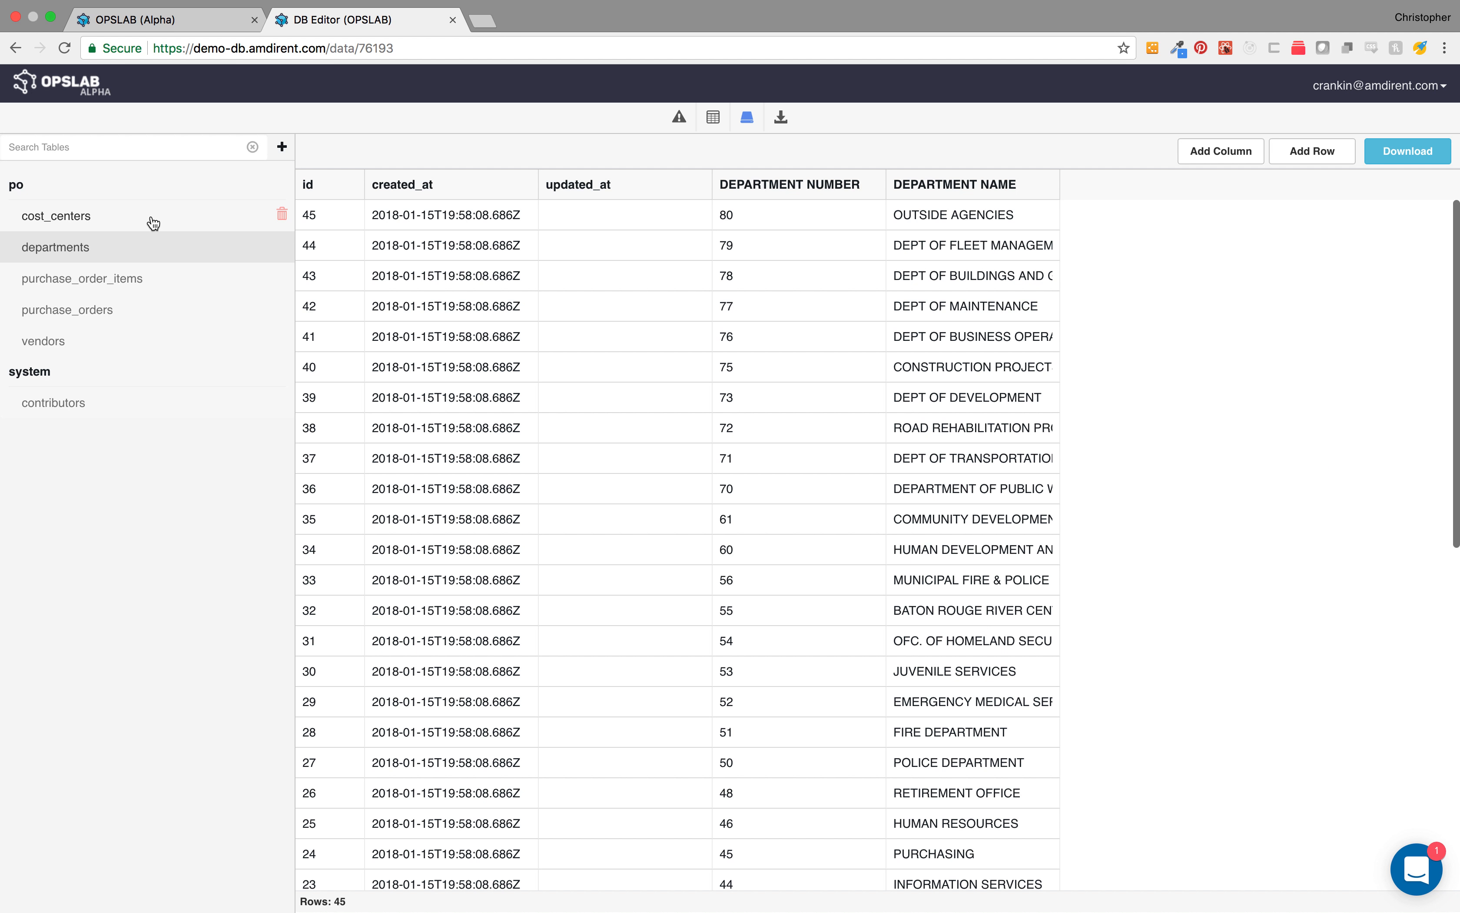
left_click(154, 224)
left_click(143, 310)
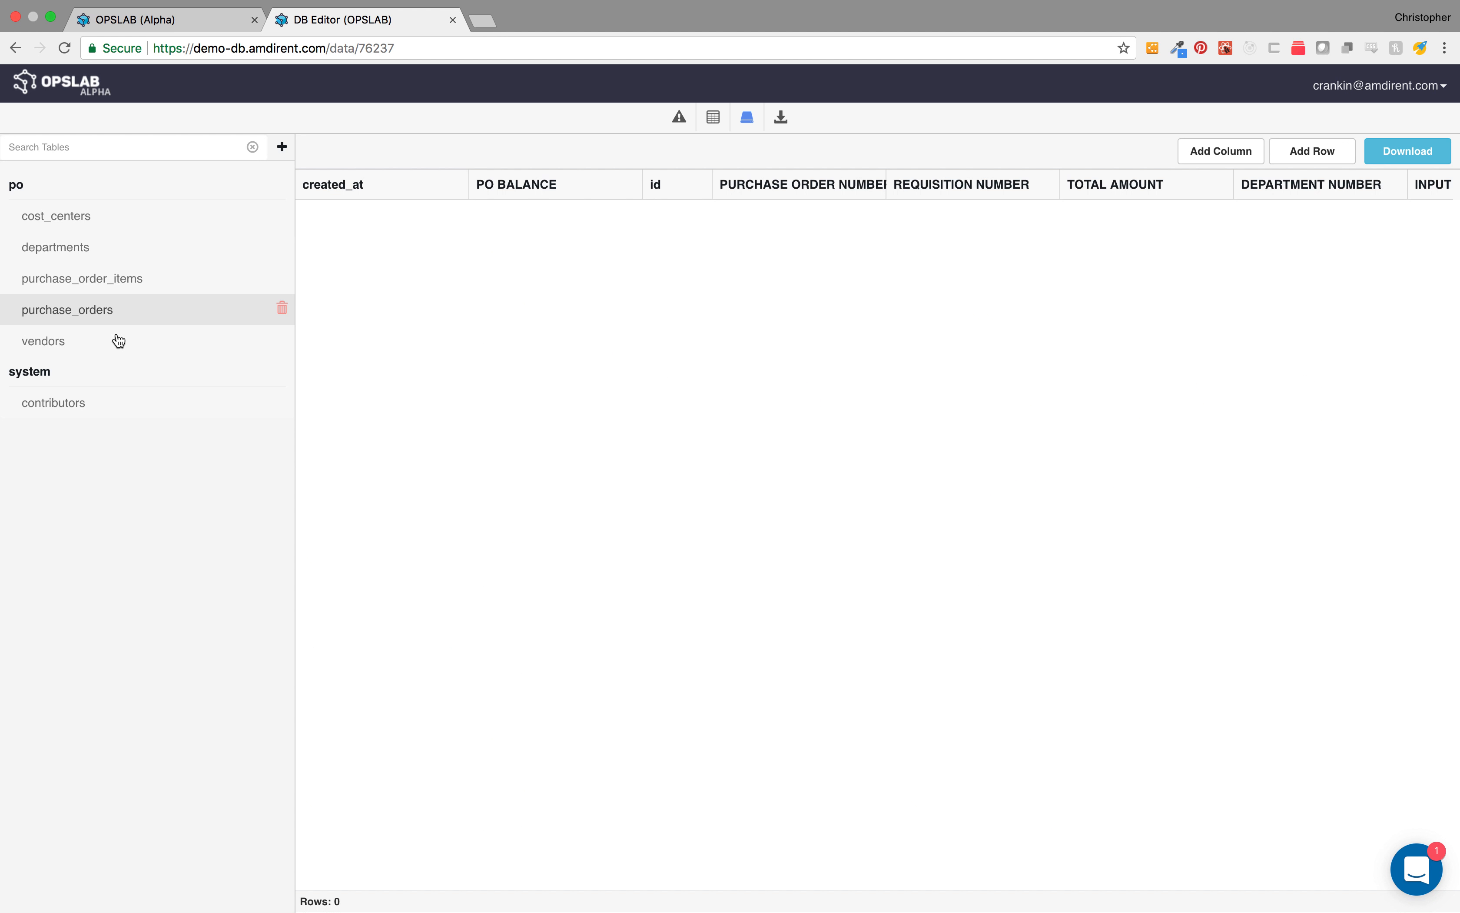
left_click(106, 350)
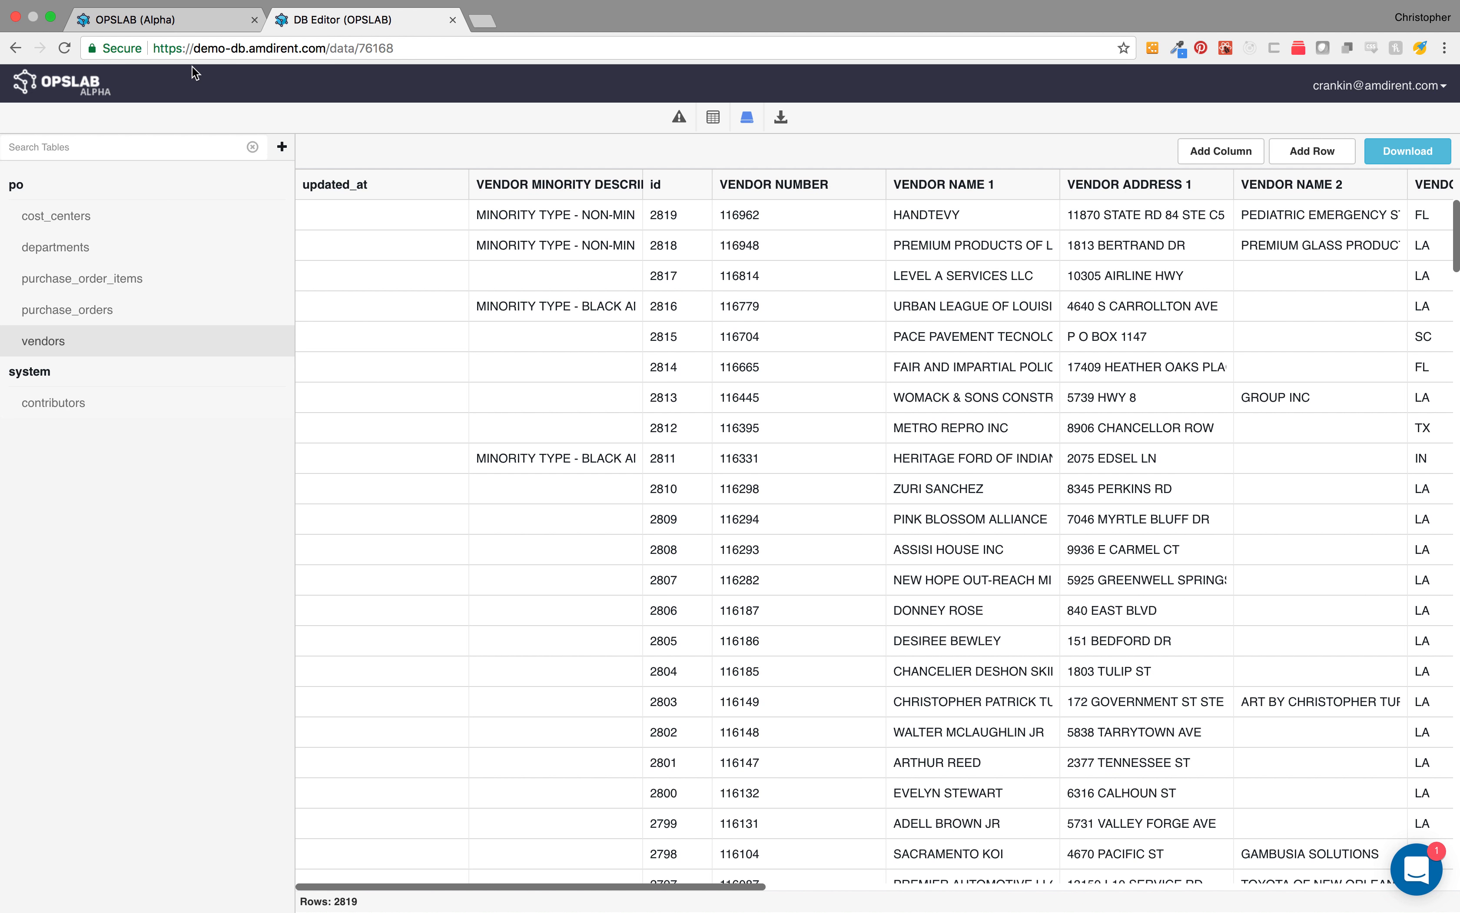
Step: Switch to the OPSLAB tab, open the vendors form and scroll through its table columns
left_click(184, 21)
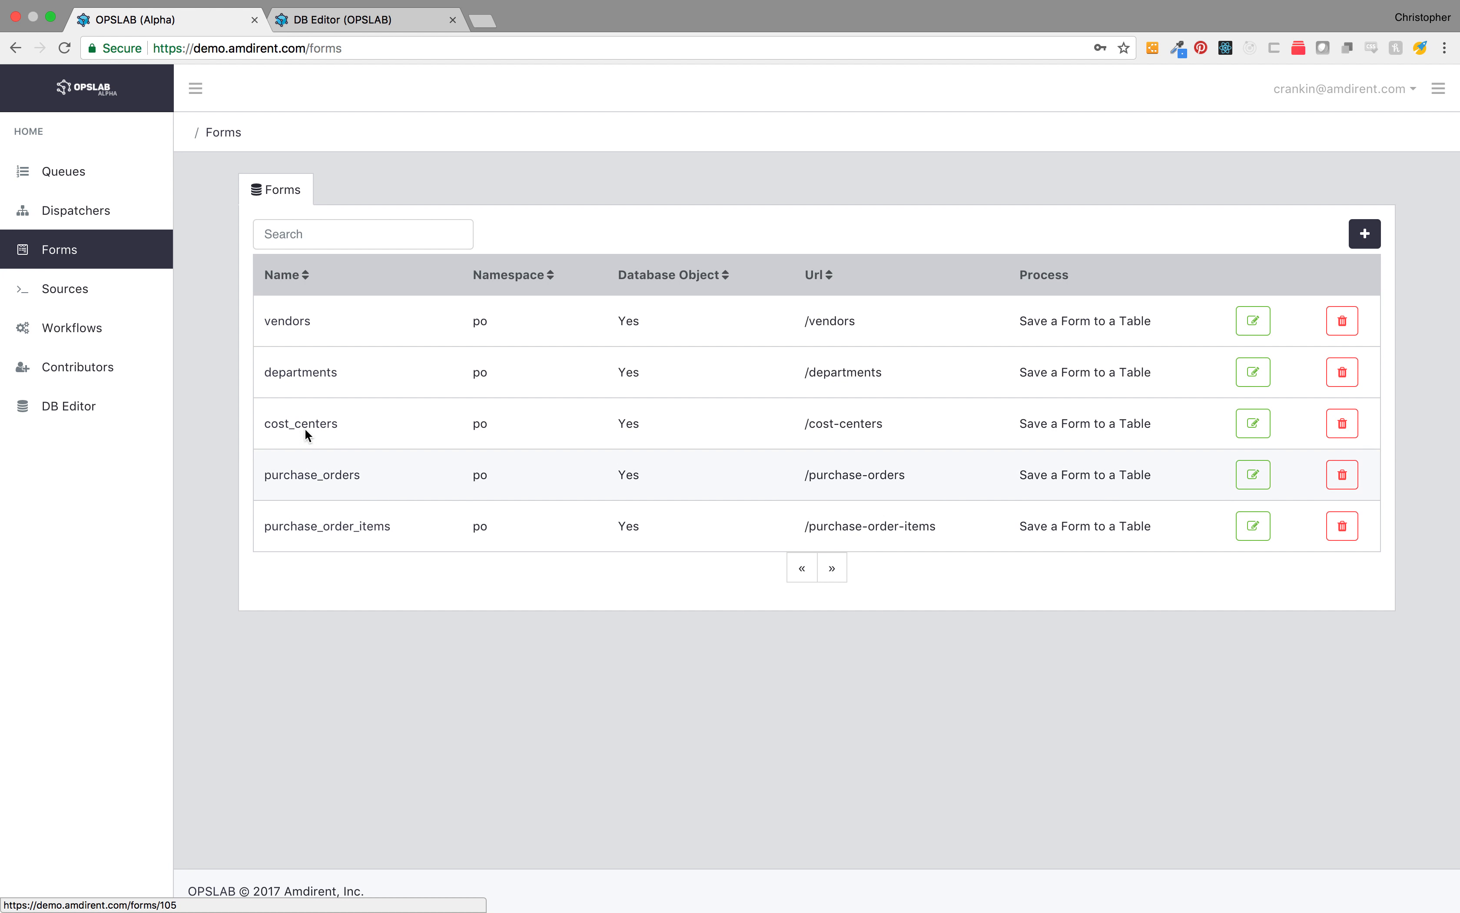
left_click(294, 326)
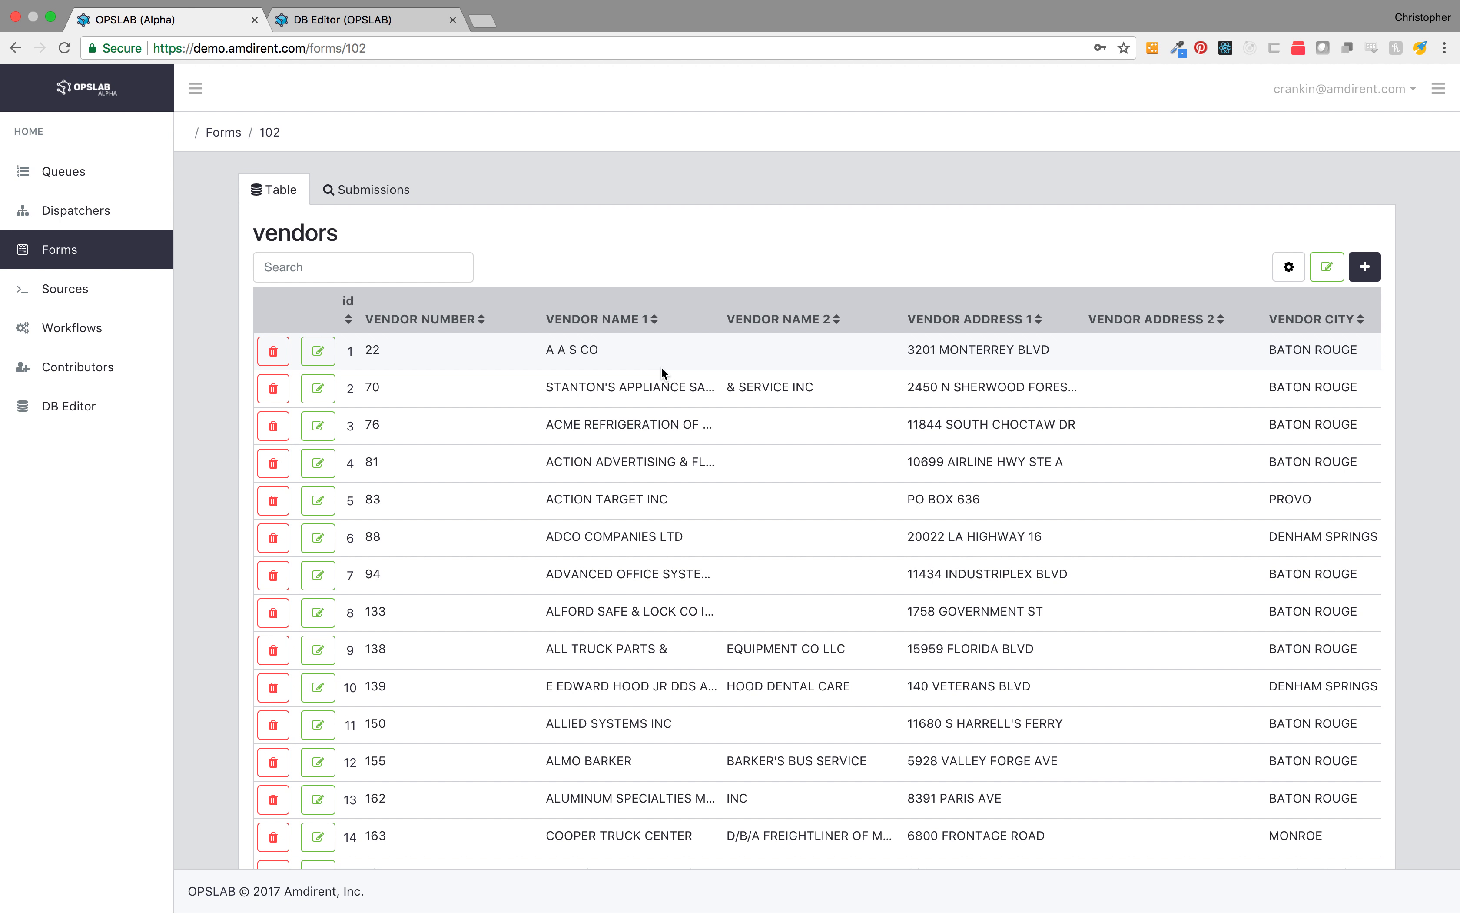
scroll(770, 381, "right", 2)
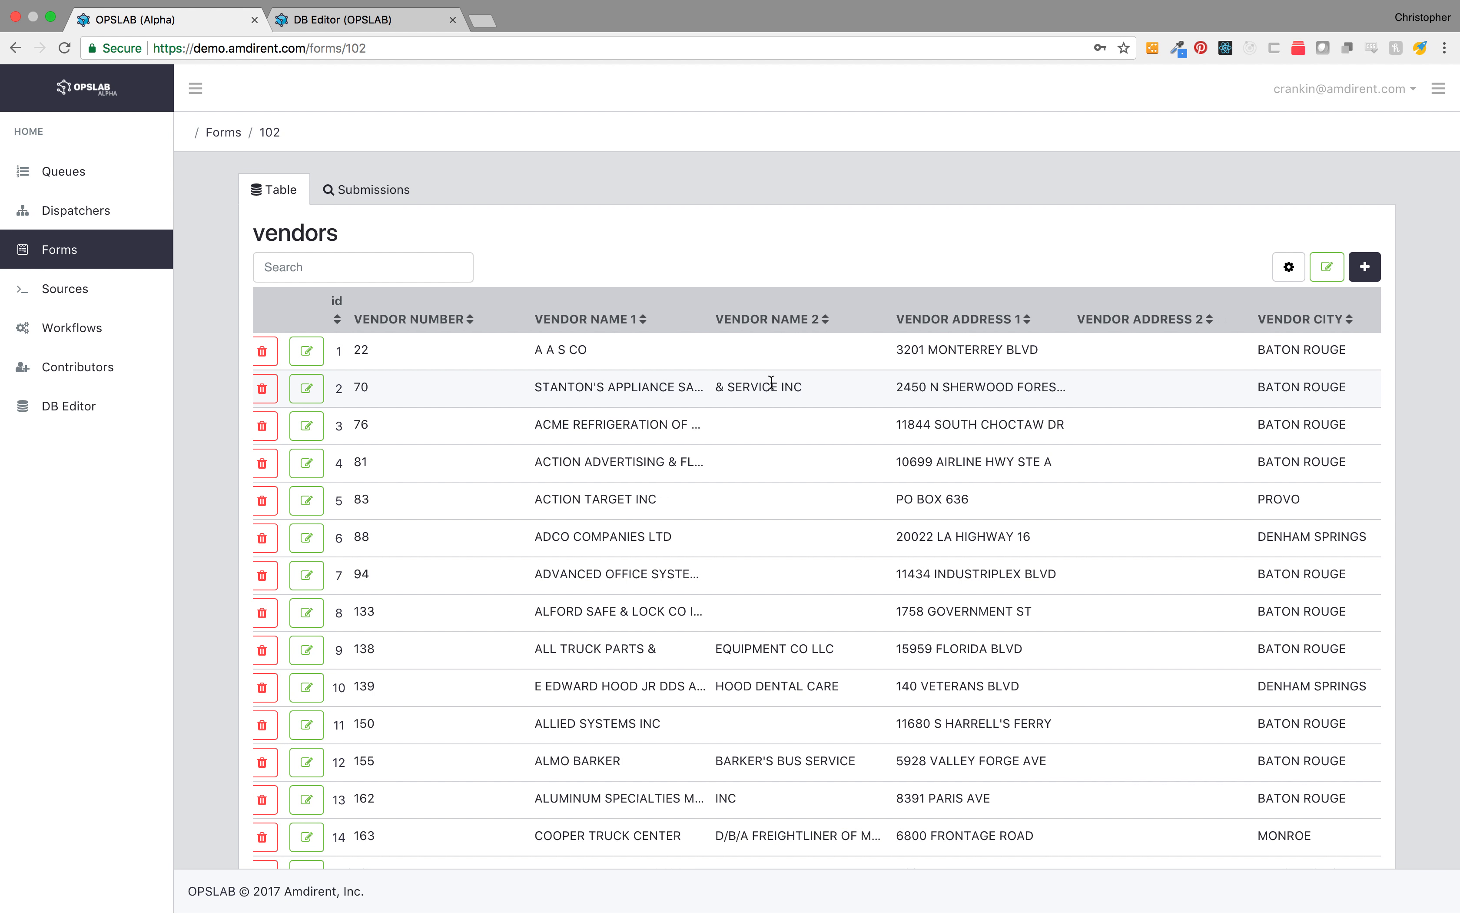
scroll(771, 384, "right", 10)
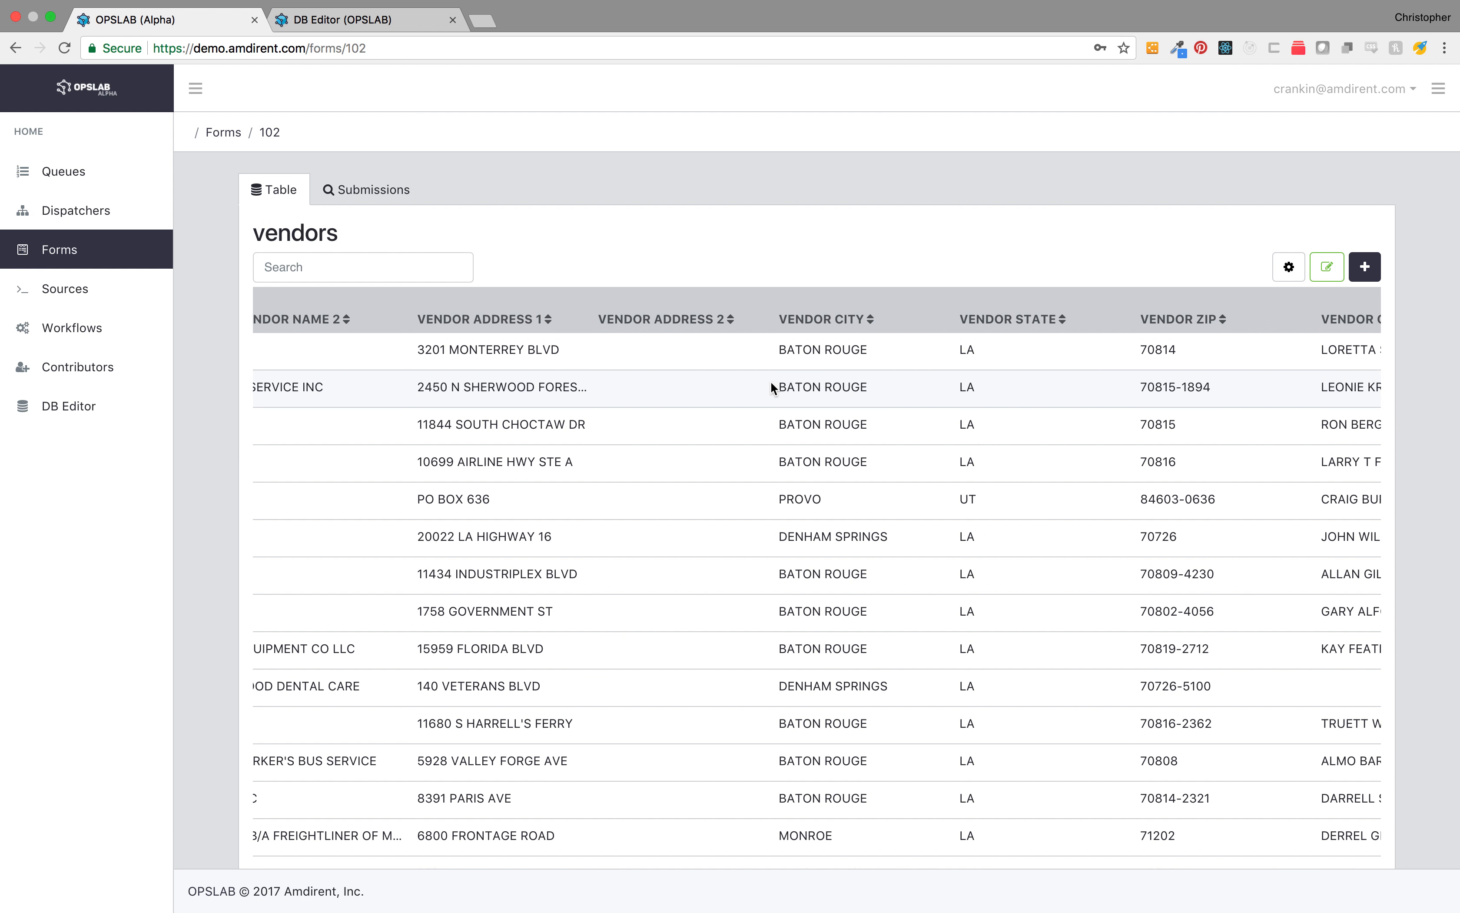
scroll(772, 387, "right", 7)
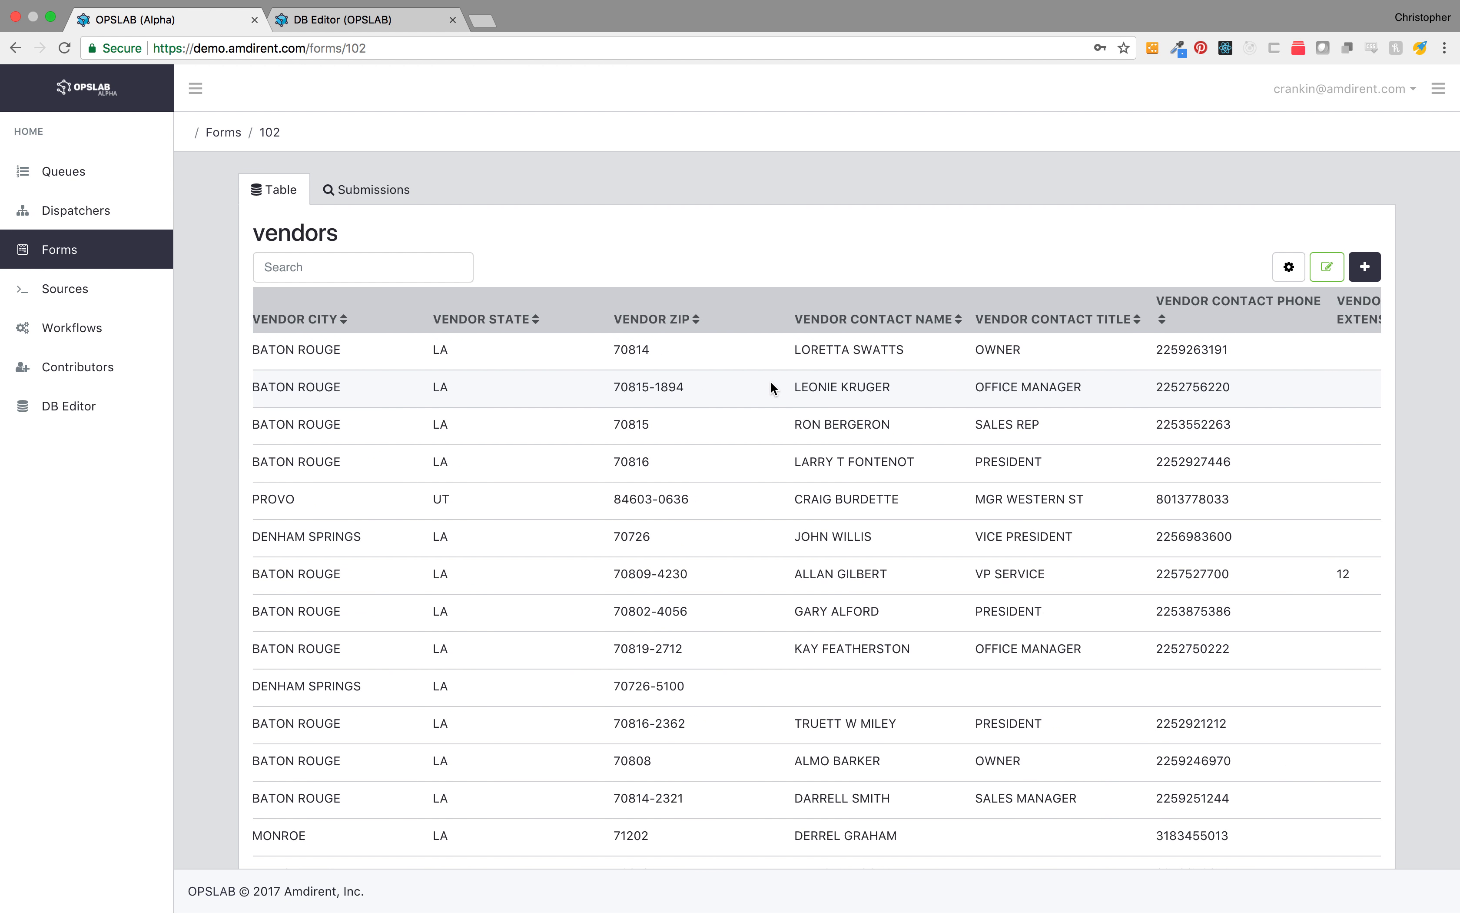
scroll(771, 382, "right", 7)
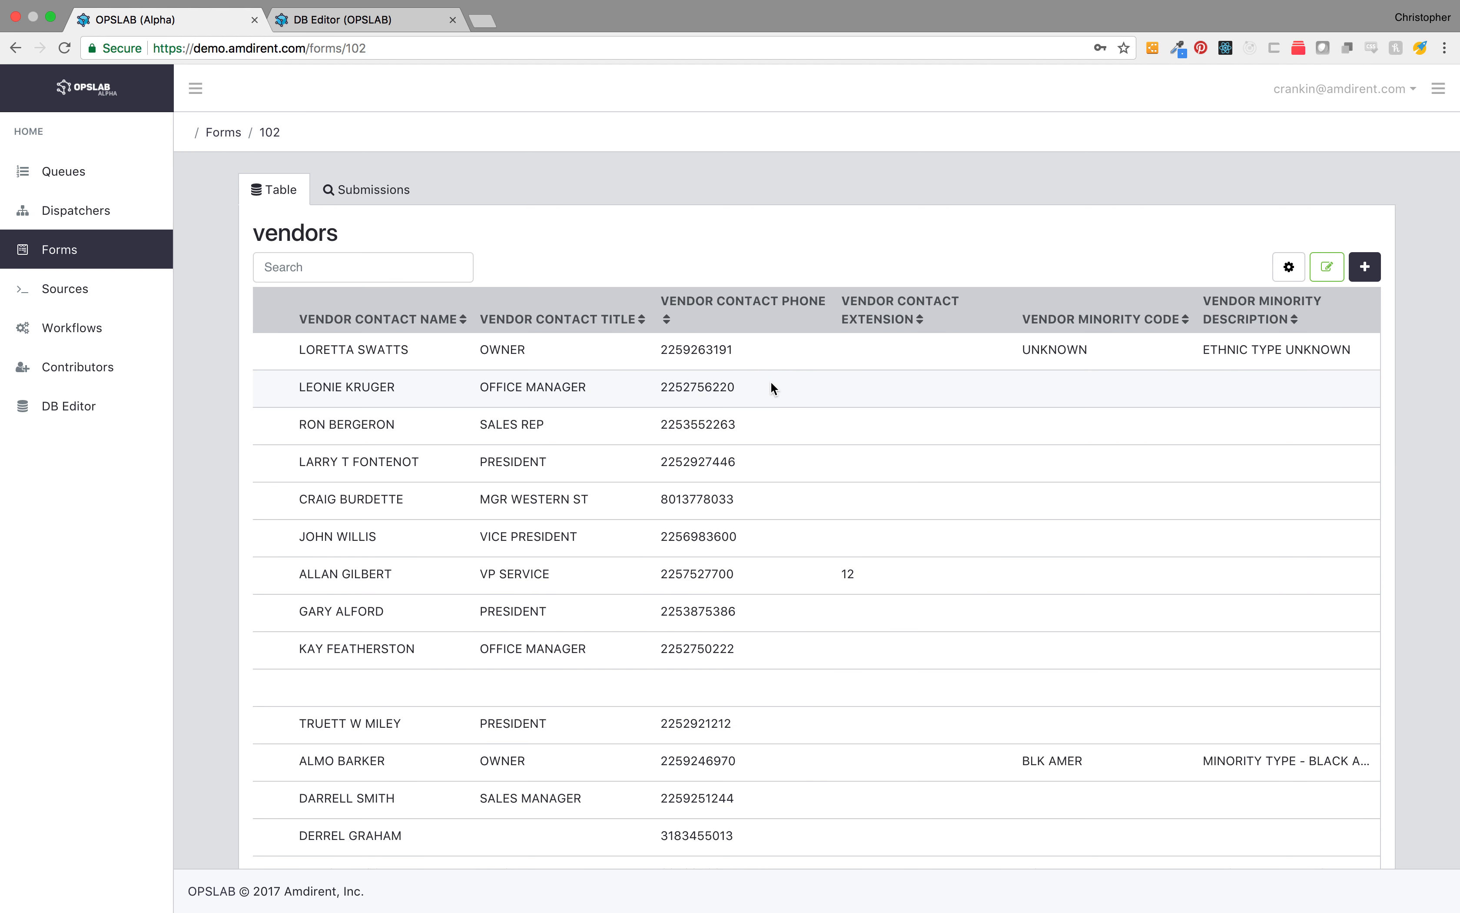
scroll(770, 384, "left", 20)
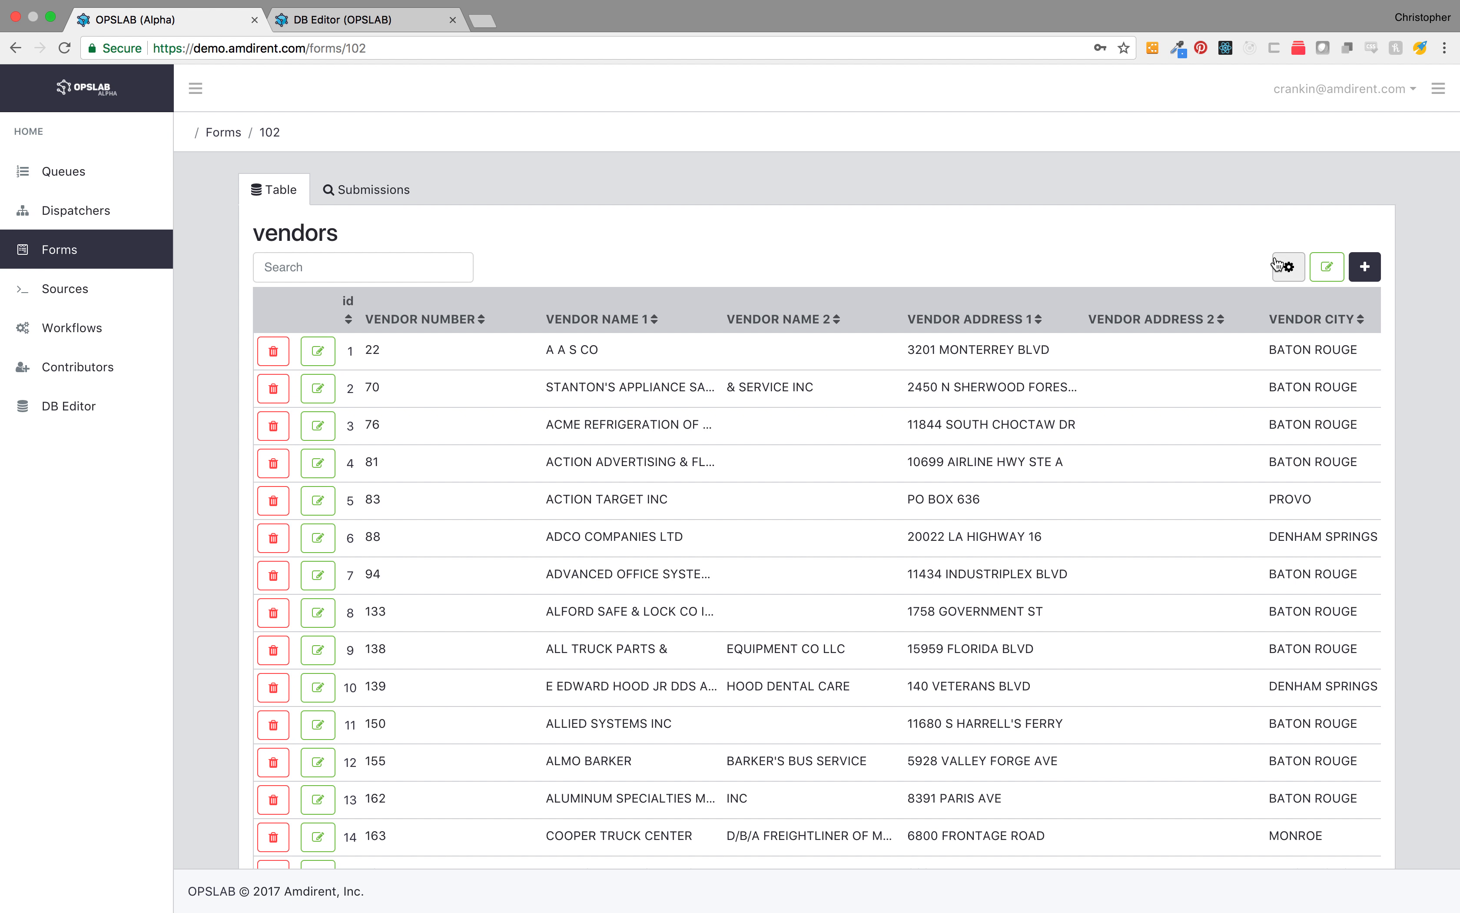
Step: Edit the vendors table headers to show only VENDOR NUMBER, VENDOR NAME 1, VENDOR NAME 2 and VENDOR CITY
left_click(1297, 266)
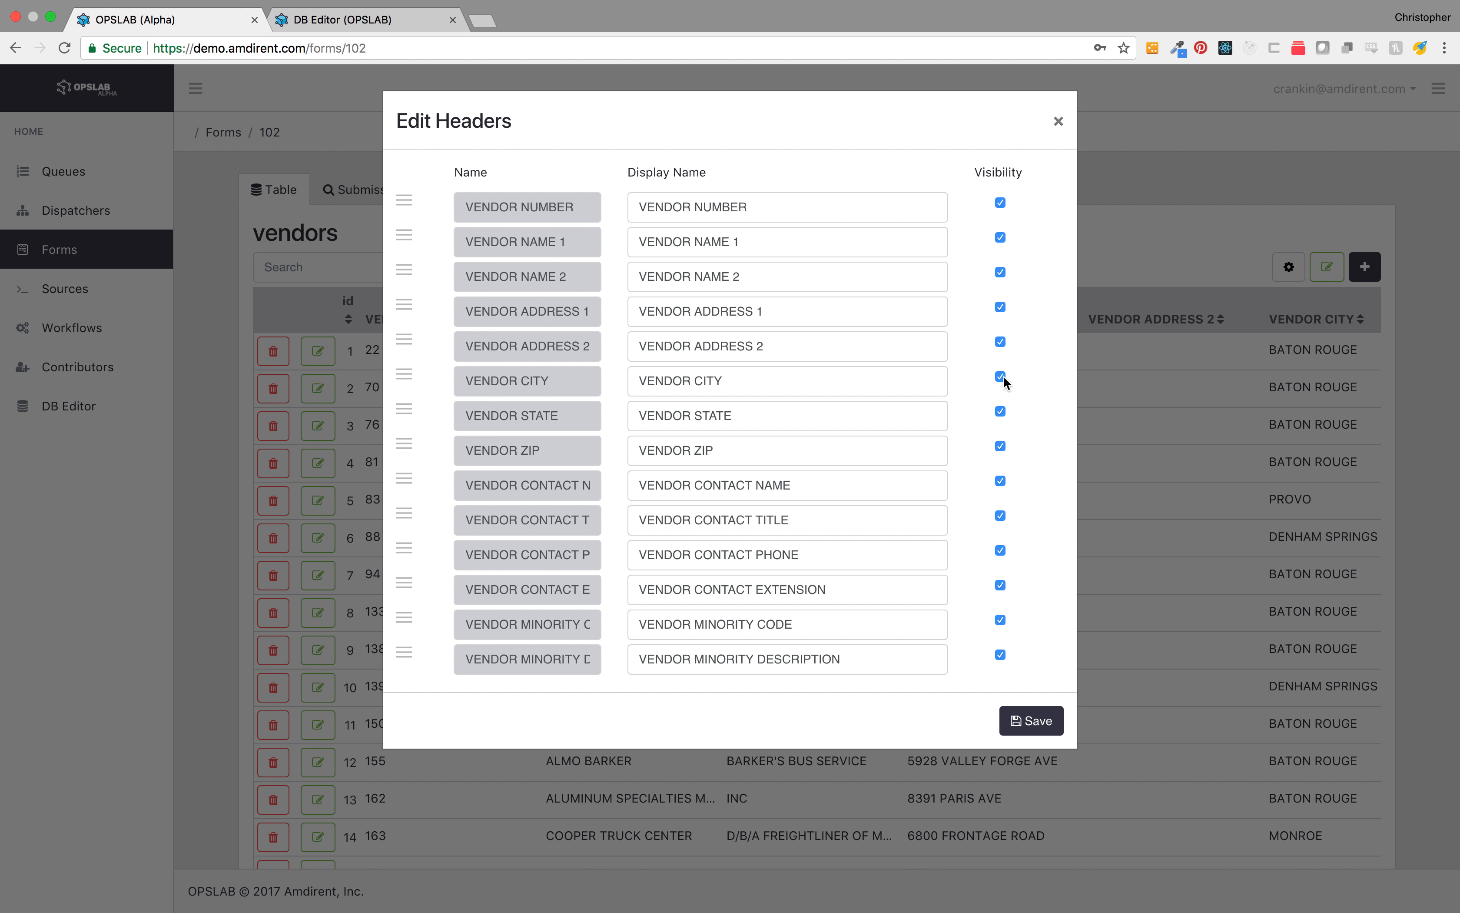
left_click(1000, 412)
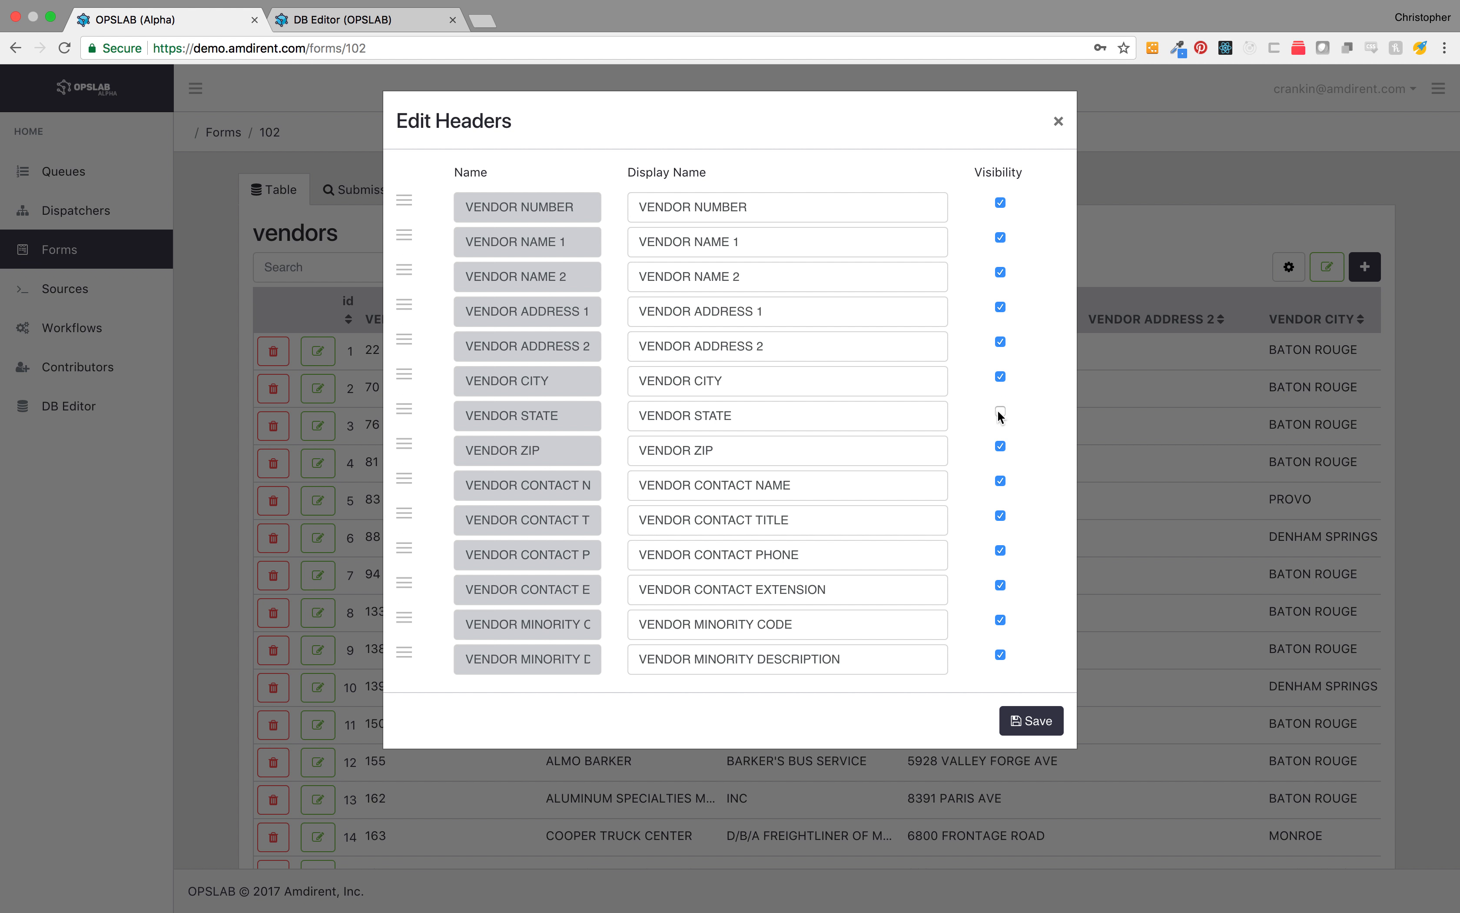
left_click(1000, 446)
left_click(1000, 481)
left_click(1000, 516)
left_click(1000, 549)
left_click(1000, 585)
left_click(1000, 619)
left_click(1000, 341)
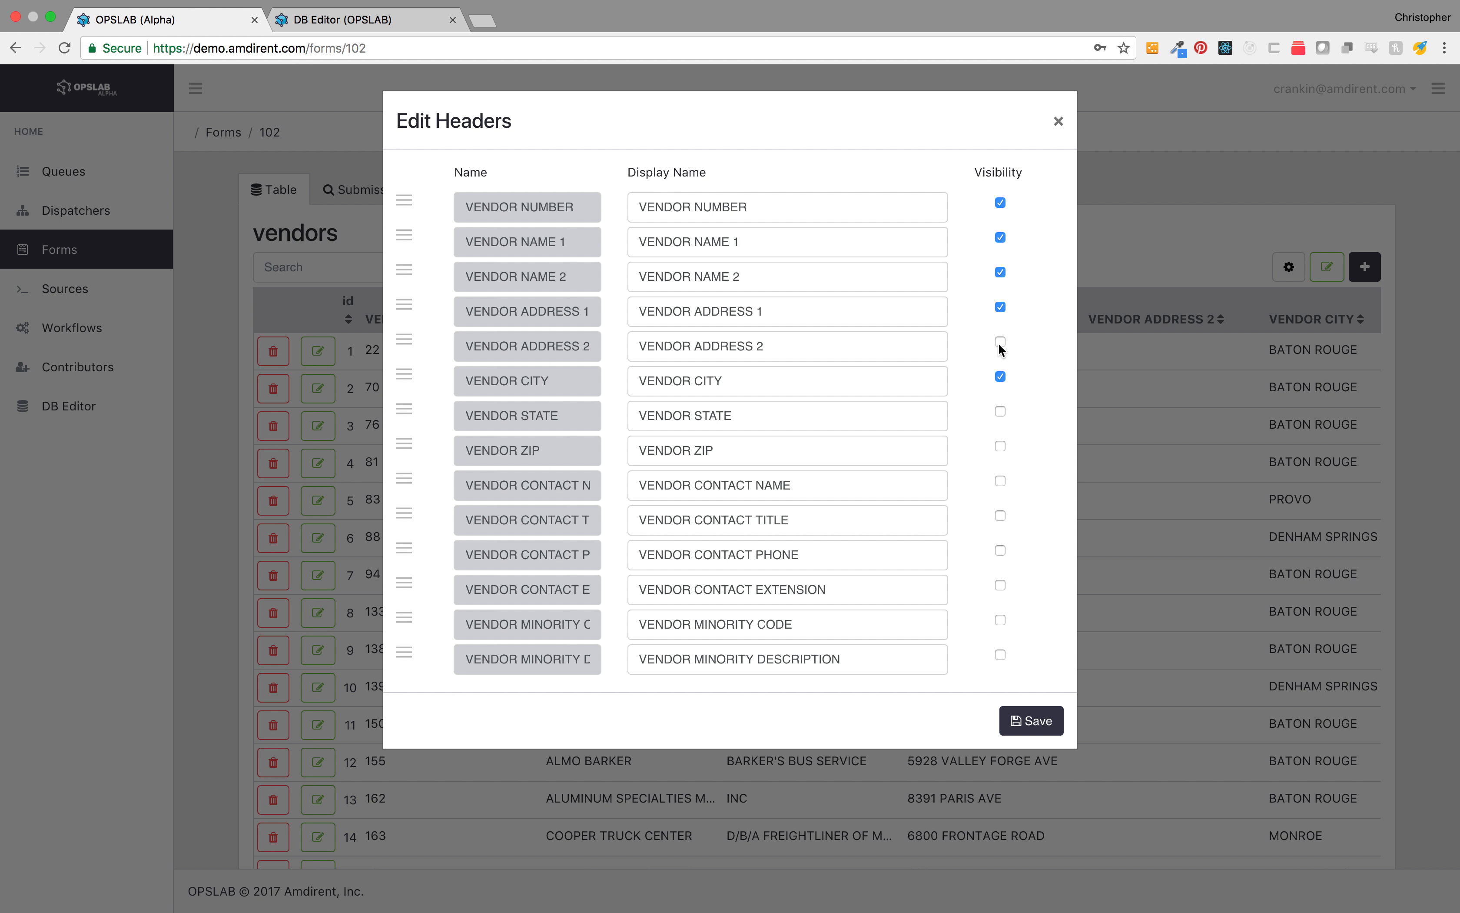
left_click(1000, 308)
left_click(1024, 721)
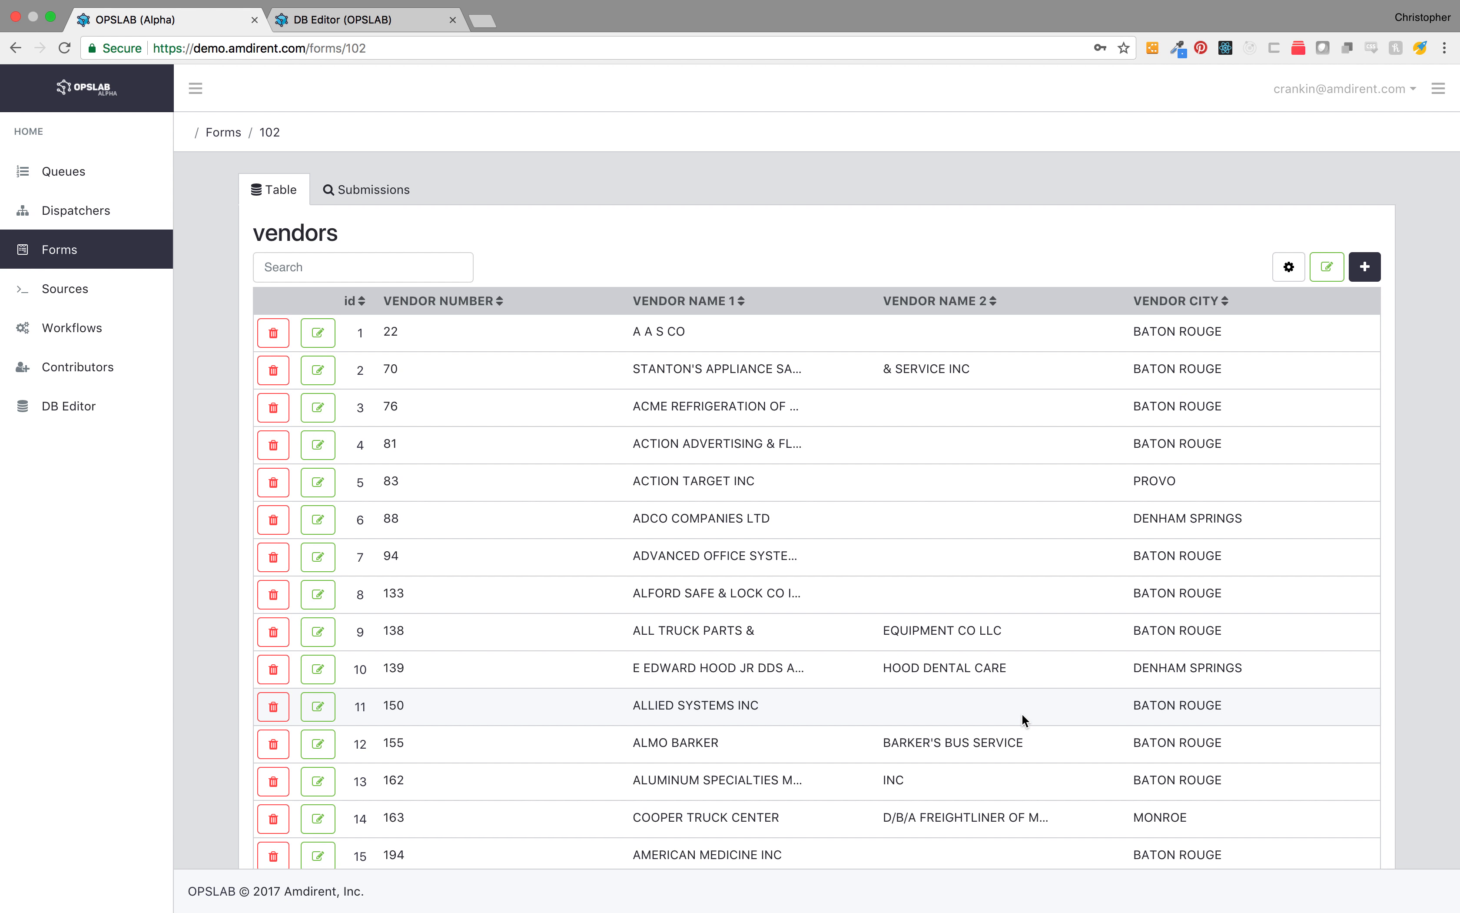
Step: Preview the vendors submission form's fields, close it, and return to the forms list
left_click(1366, 268)
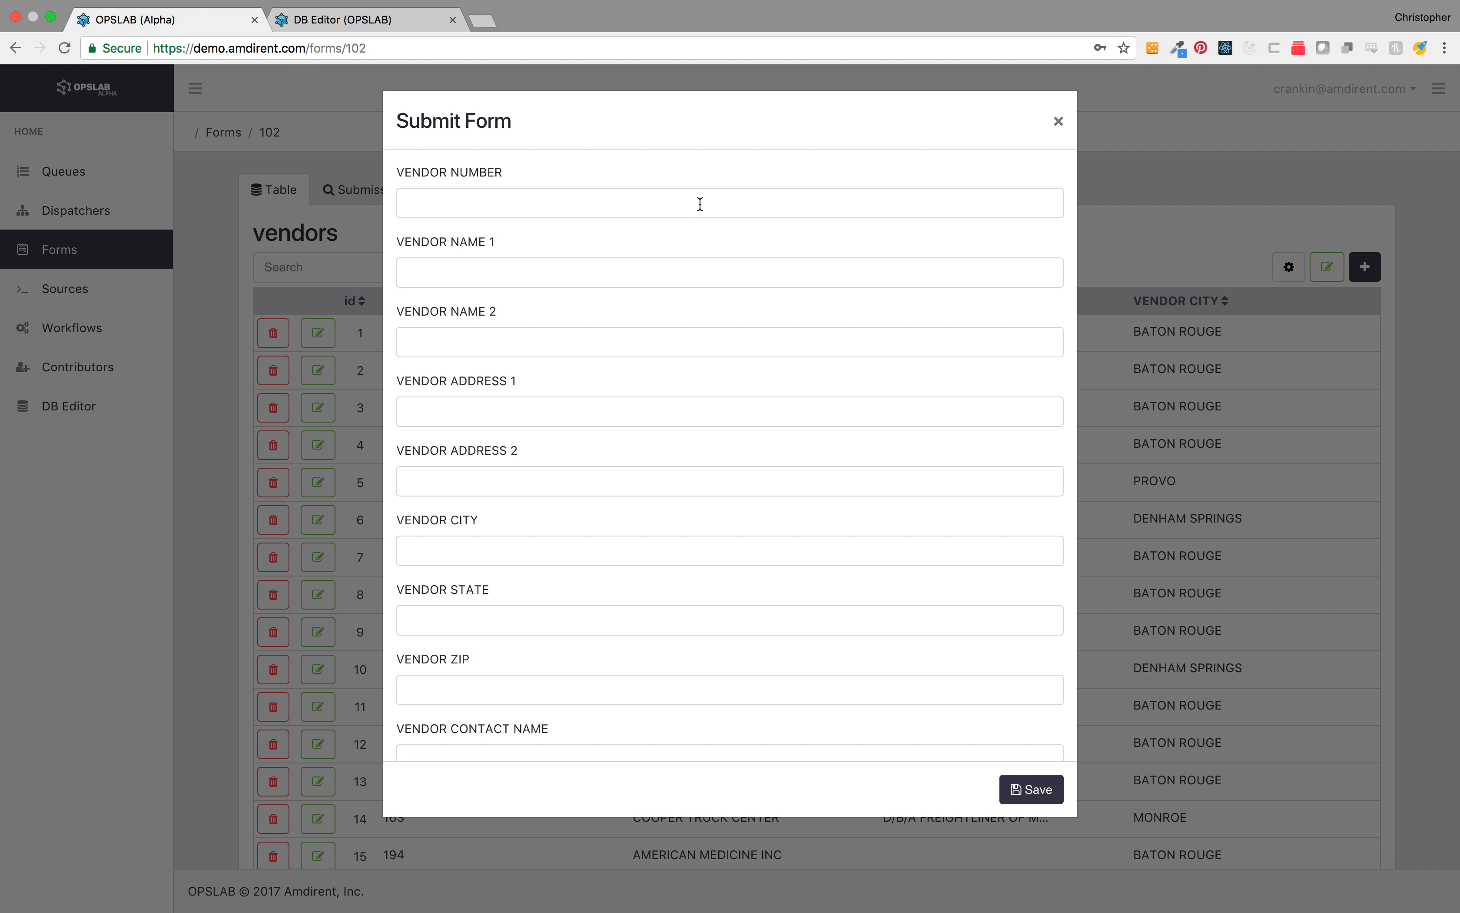
scroll(703, 373, "down", 6)
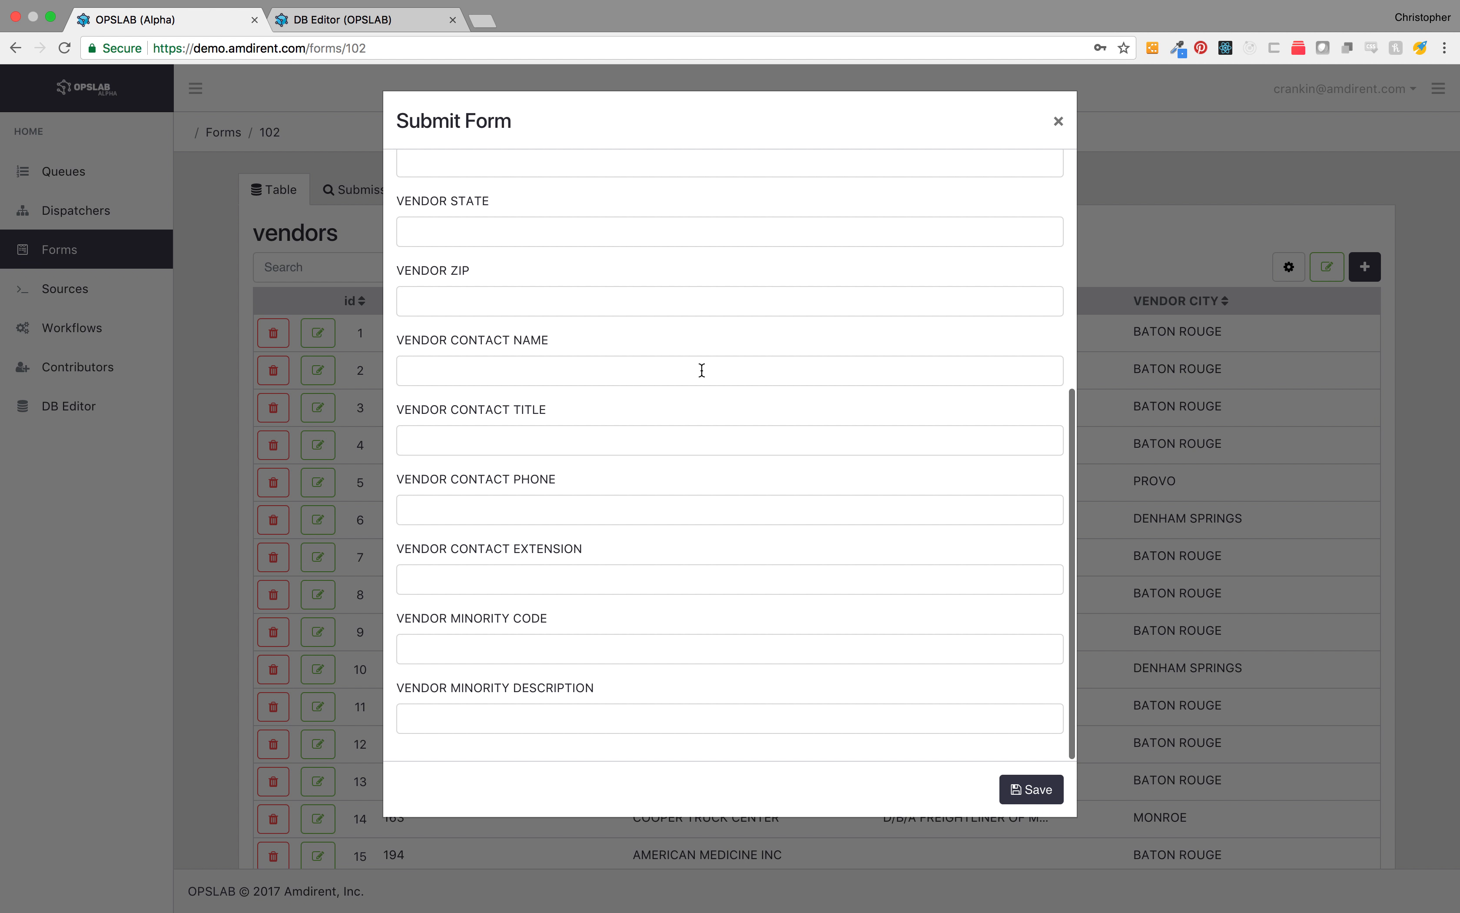
scroll(702, 369, "up", 6)
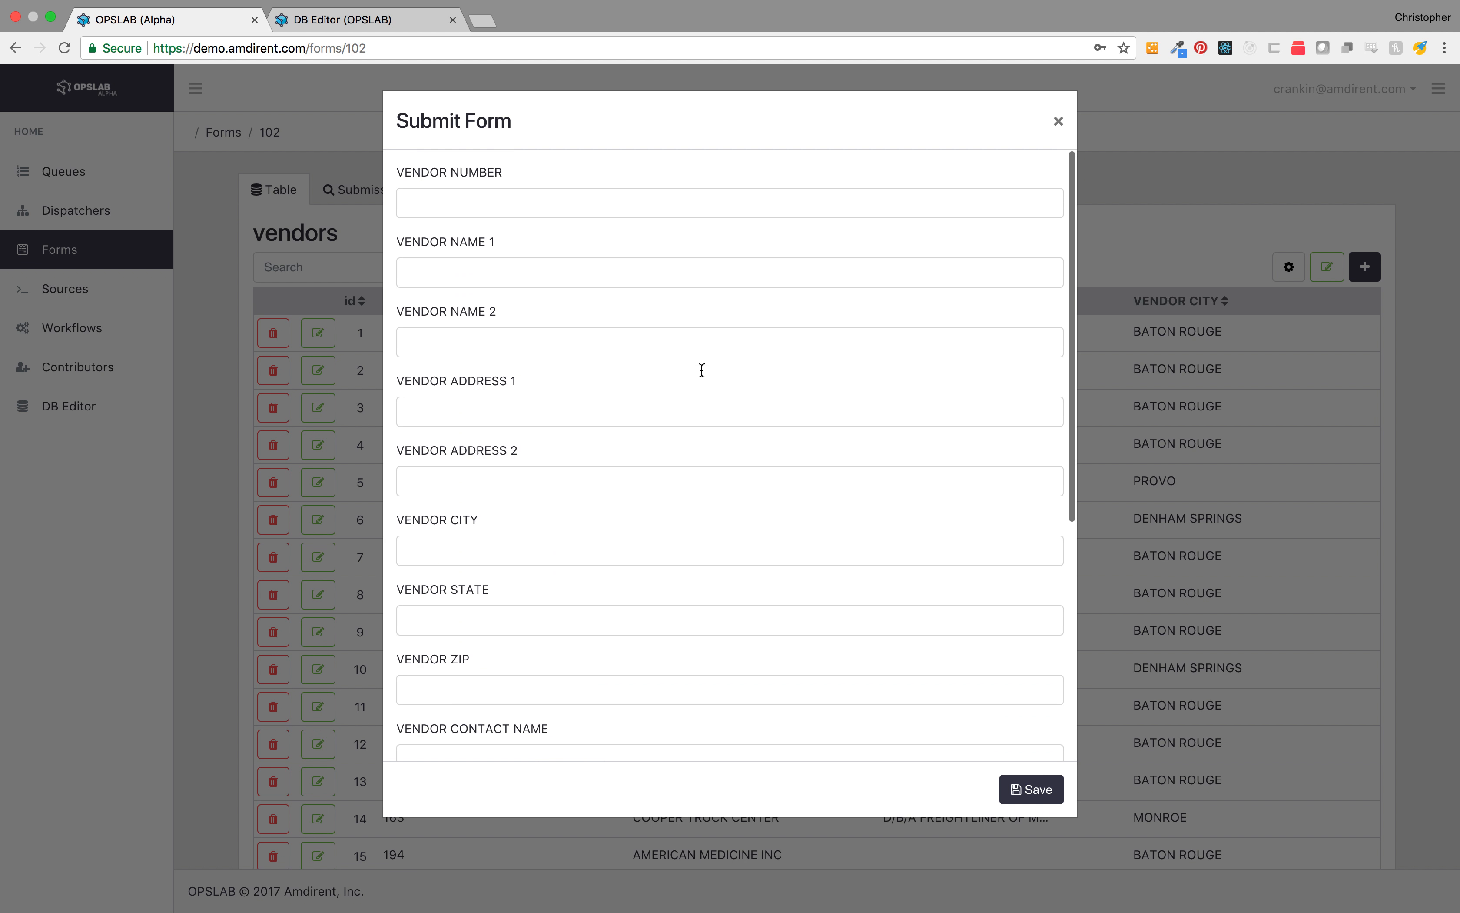
left_click(1057, 124)
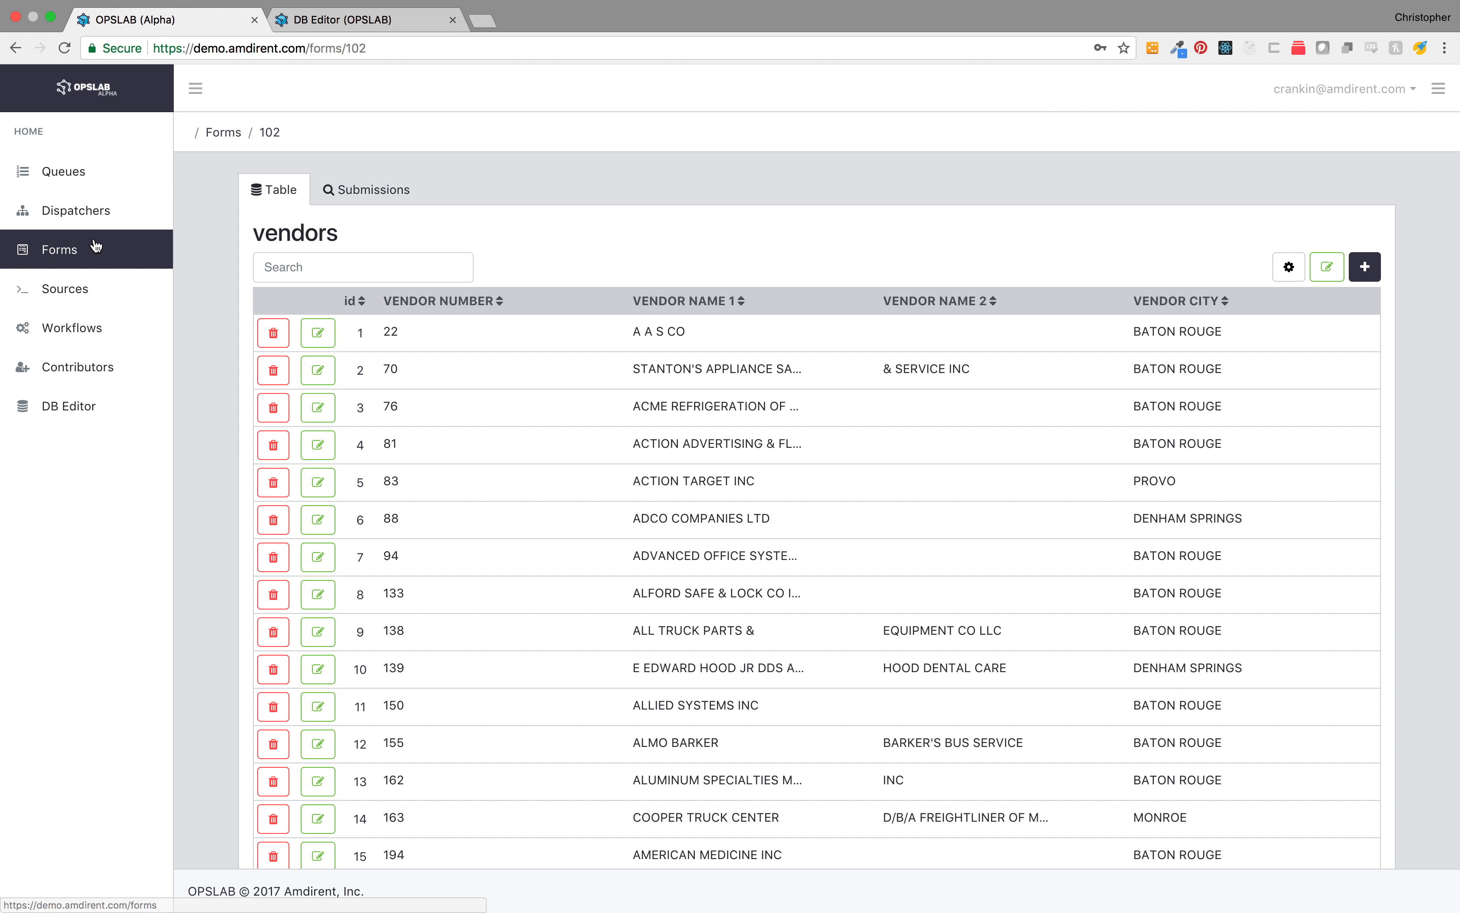
left_click(66, 249)
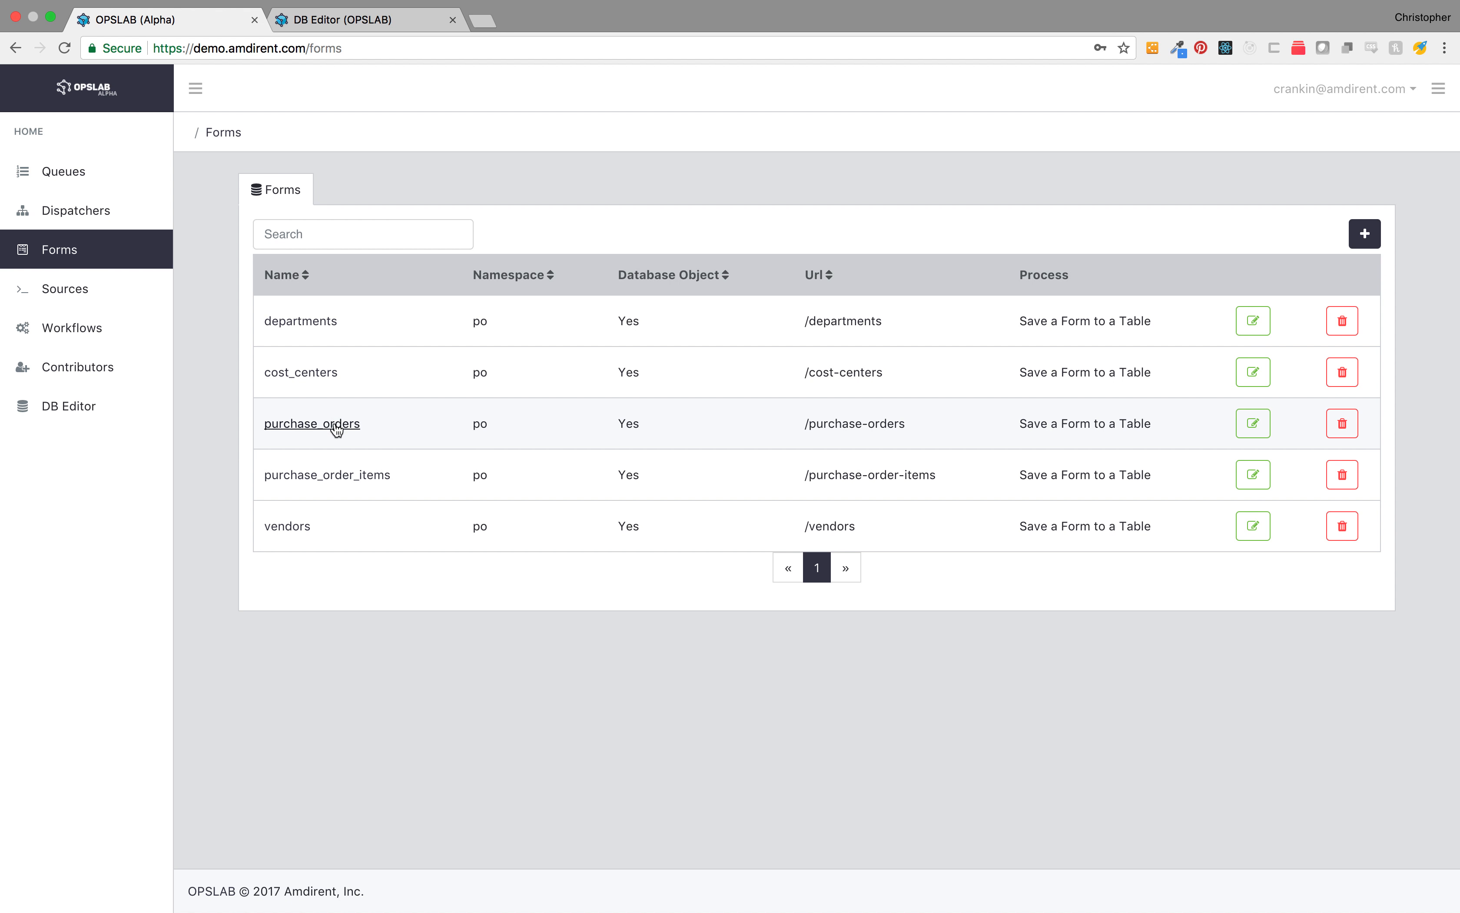
Step: Open the purchase_orders form and preview the fields of its submission form
left_click(333, 425)
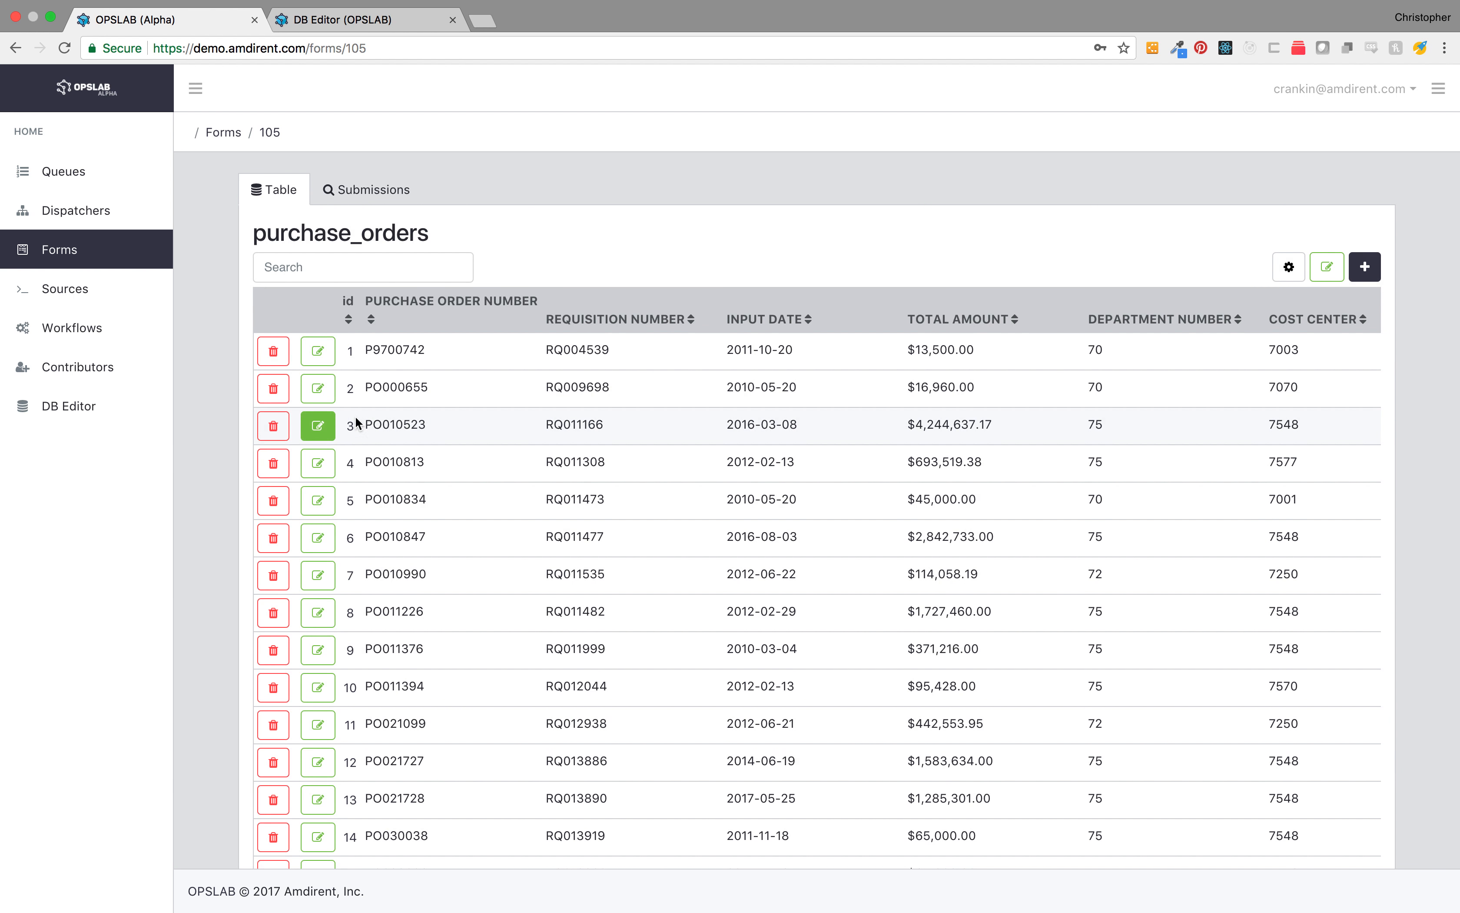
left_click(1366, 267)
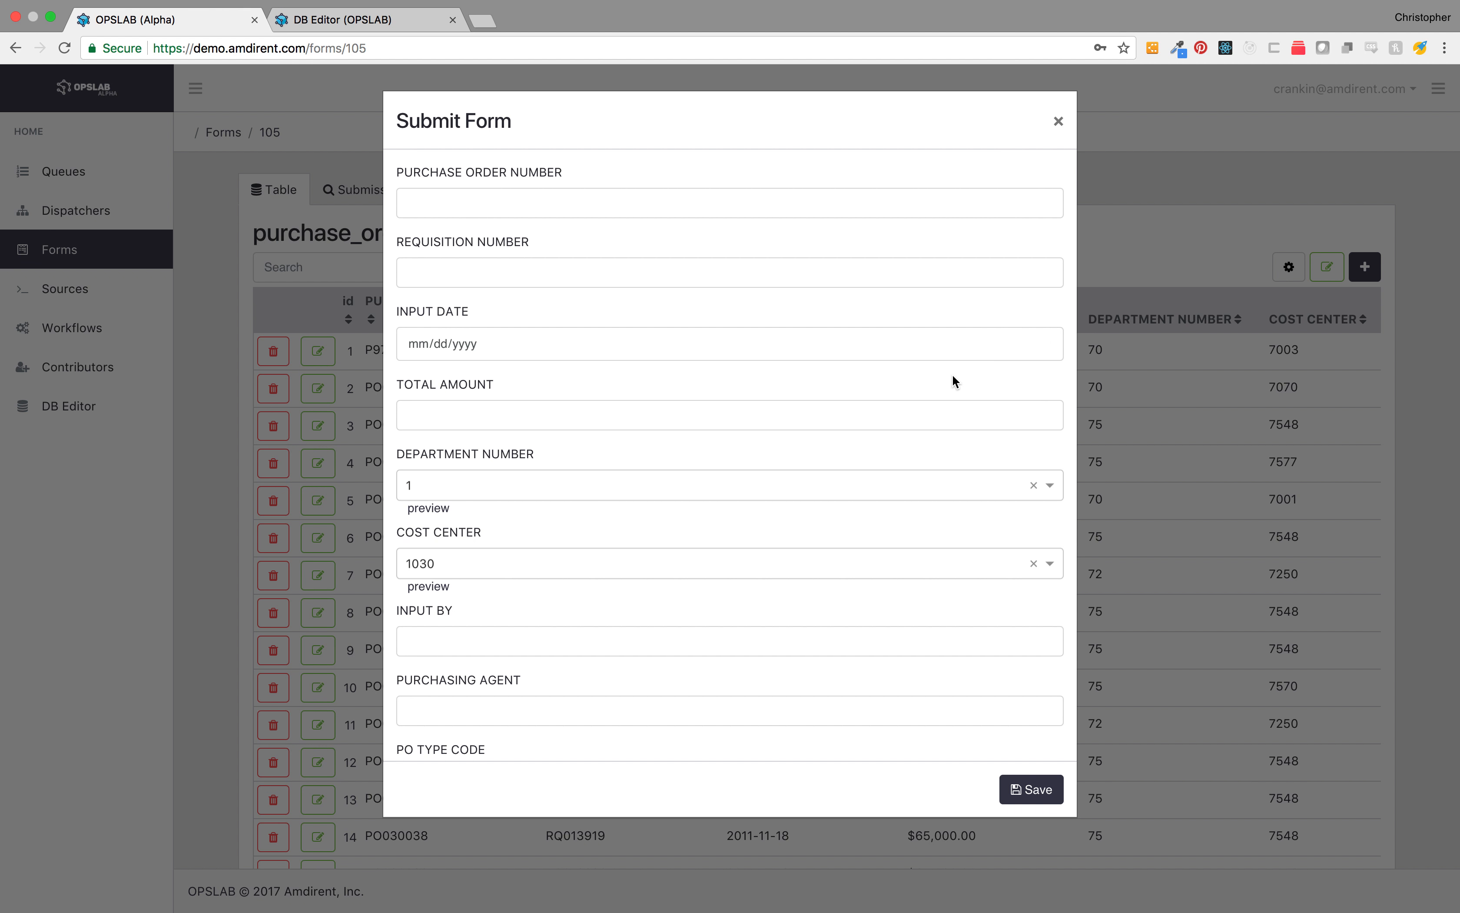
scroll(940, 460, "down", 10)
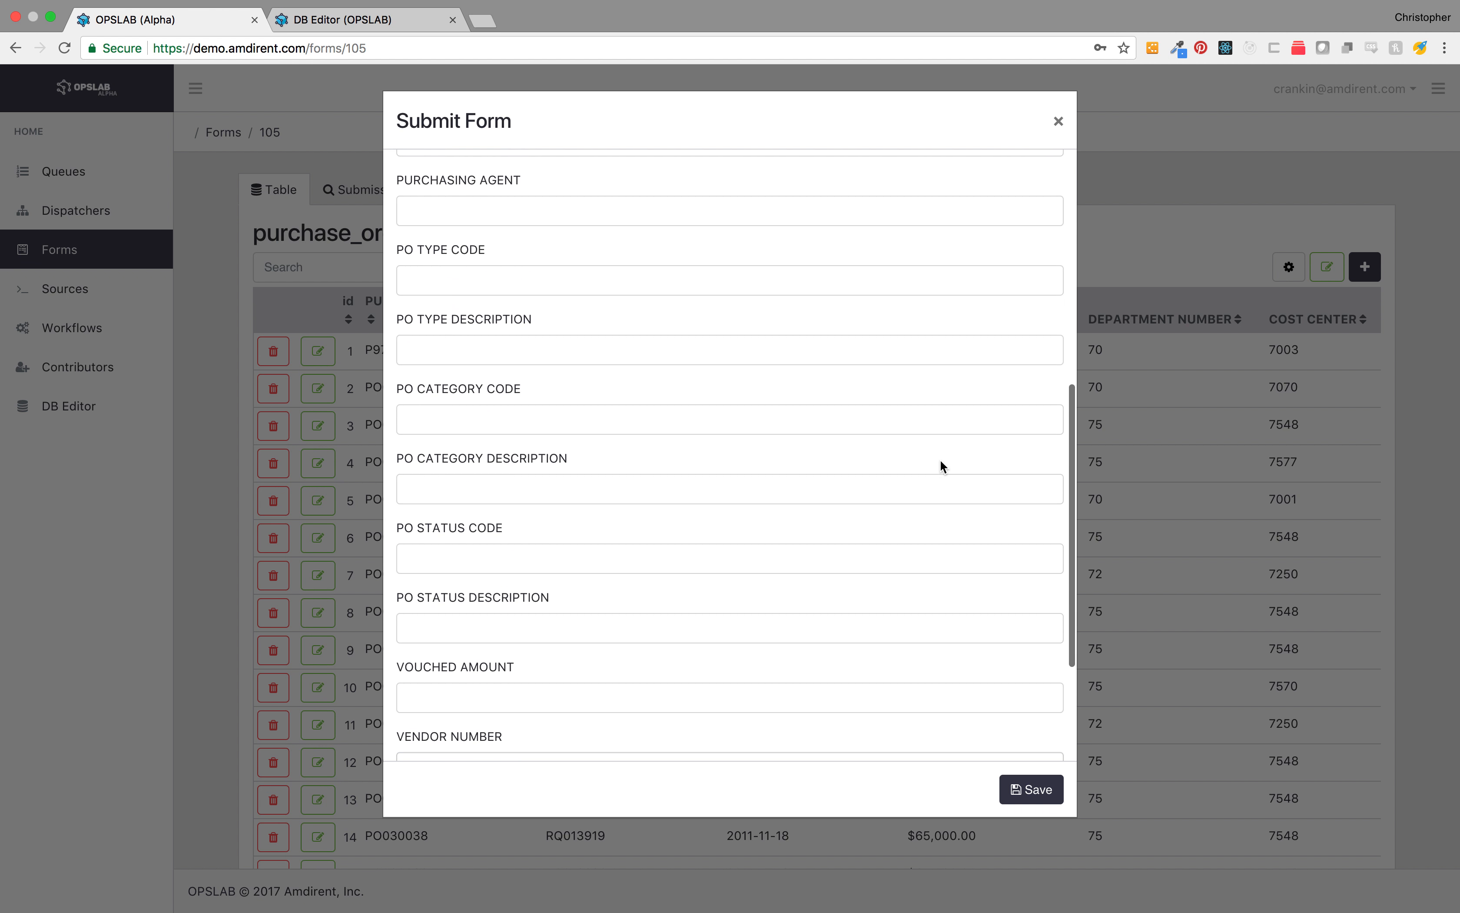
scroll(940, 462, "down", 2)
scroll(940, 461, "up", 8)
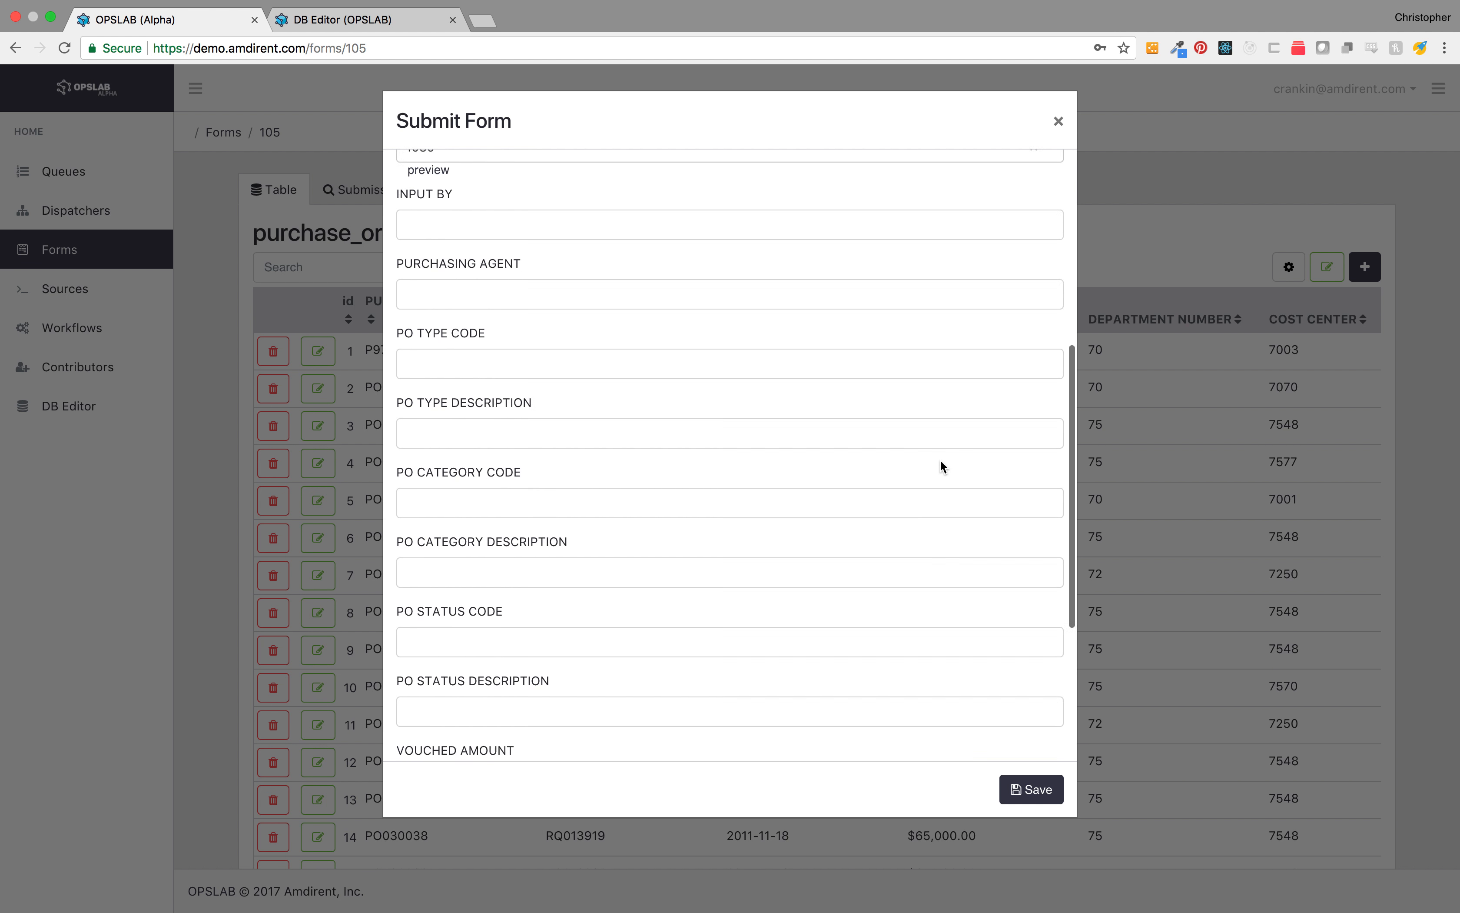
scroll(941, 466, "up", 4)
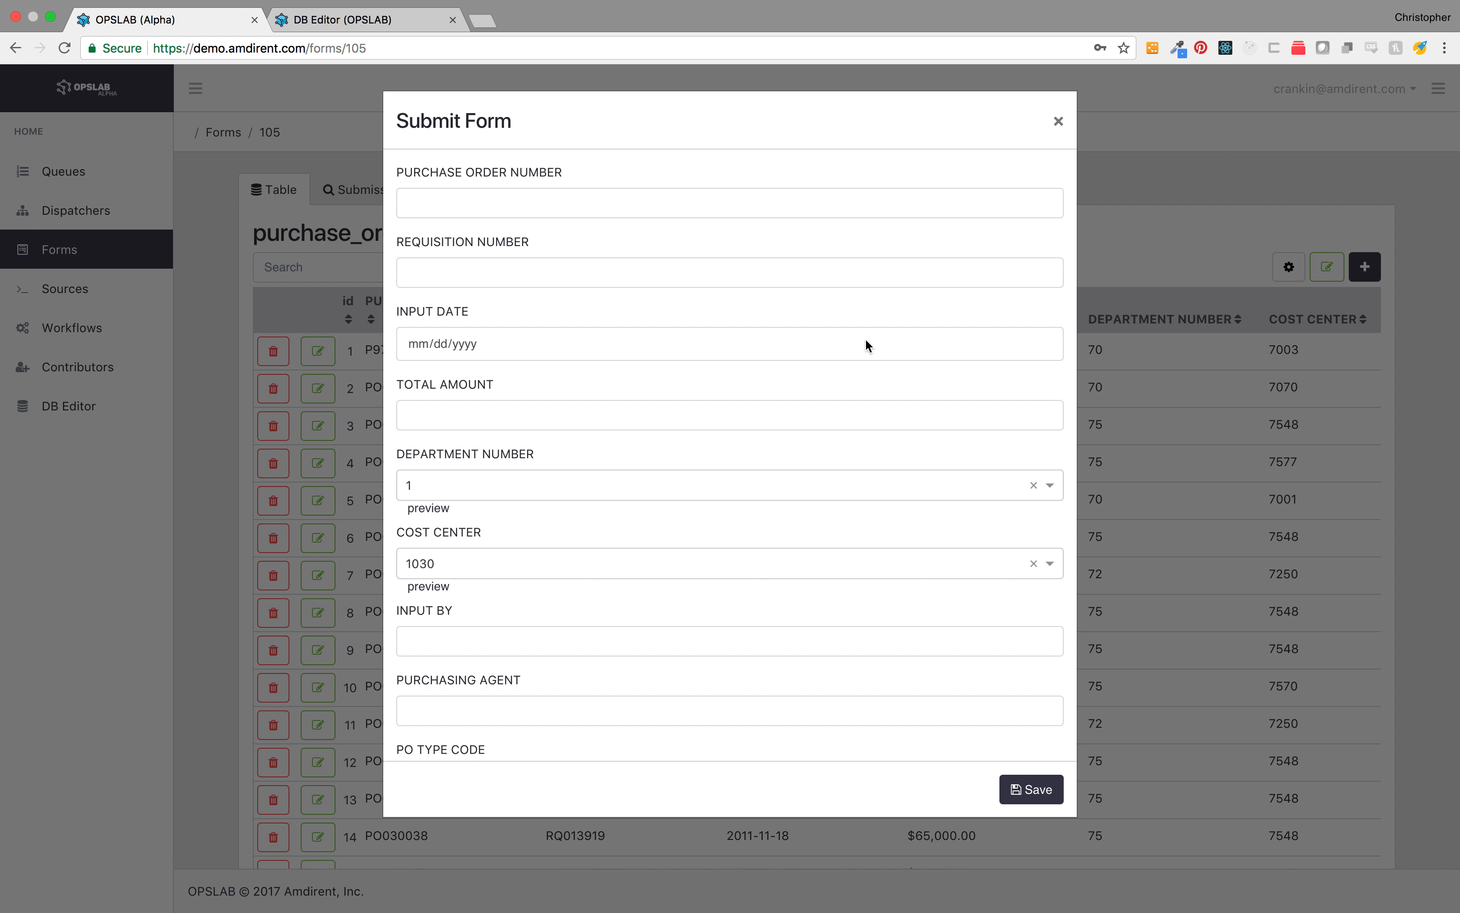
Step: Inspect the department number and cost center dropdown options in the submission form, then close it
left_click(833, 474)
scroll(821, 590, "down", 5)
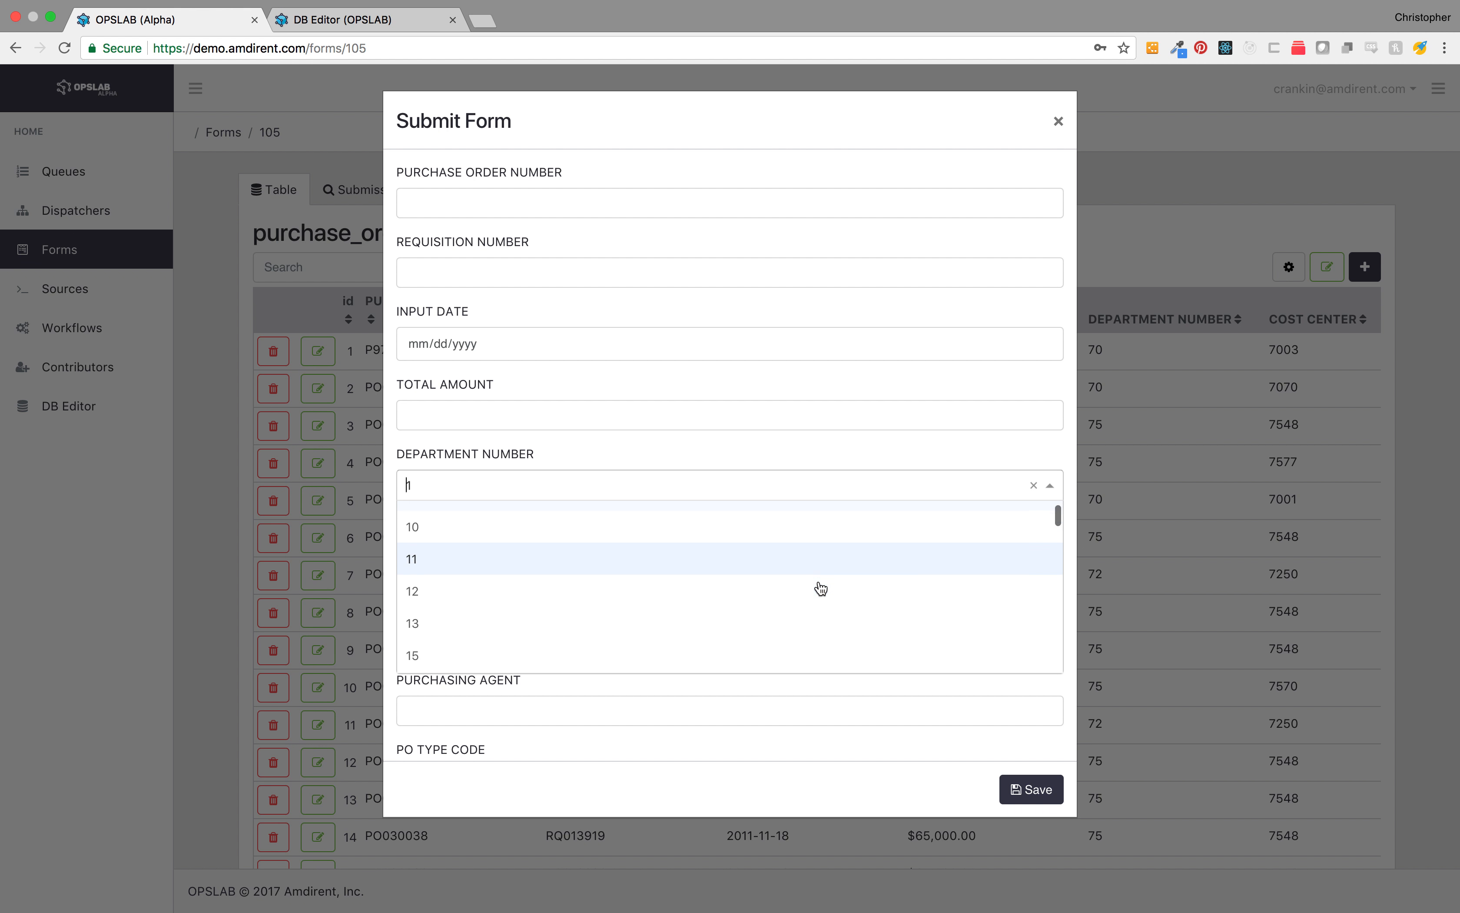
scroll(821, 589, "down", 3)
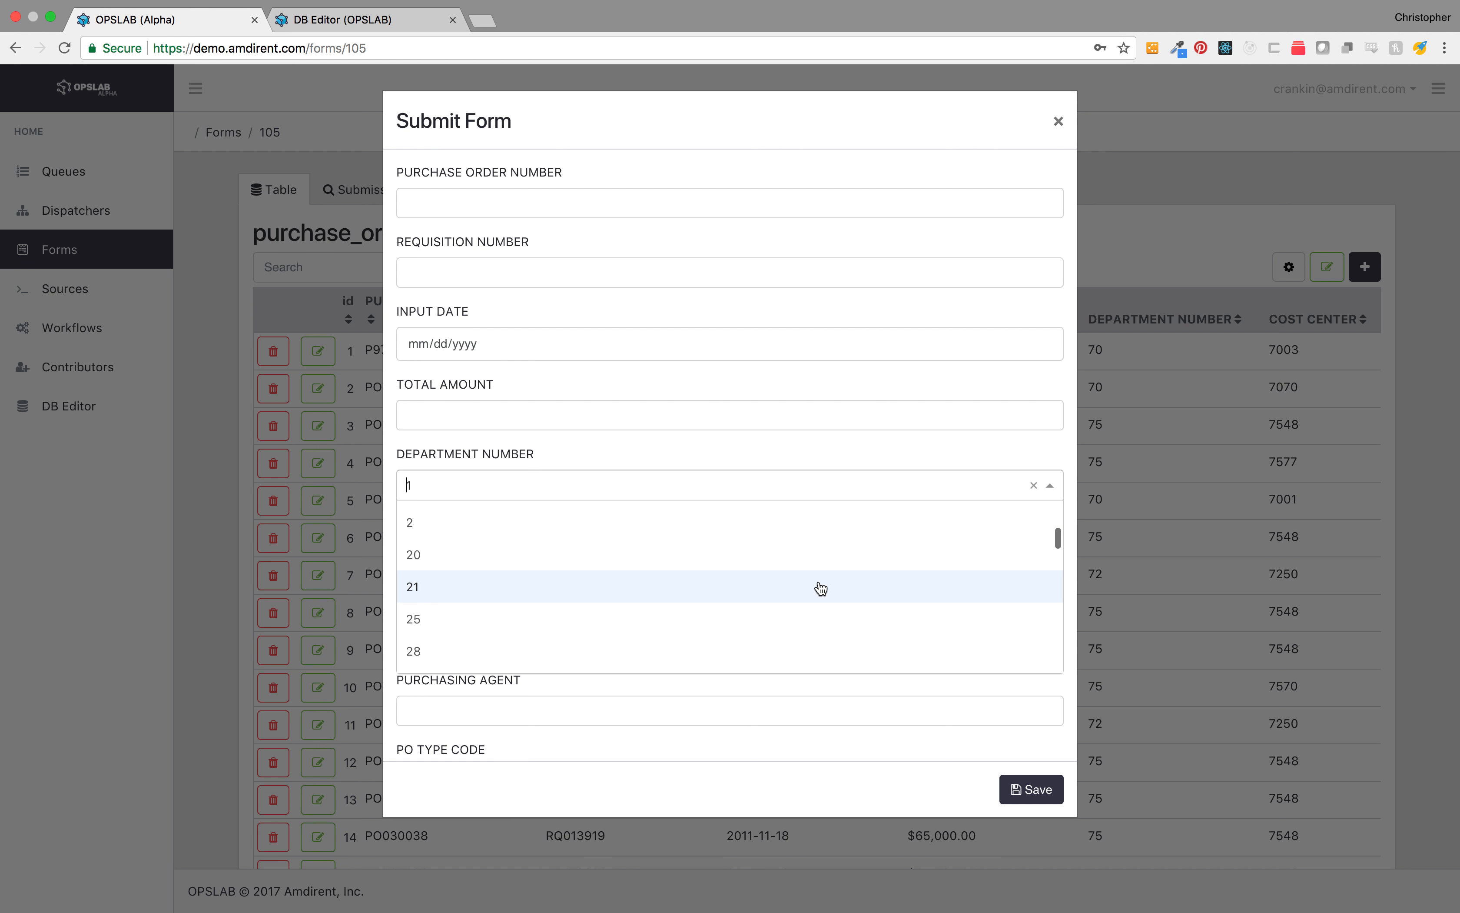
scroll(821, 588, "up", 5)
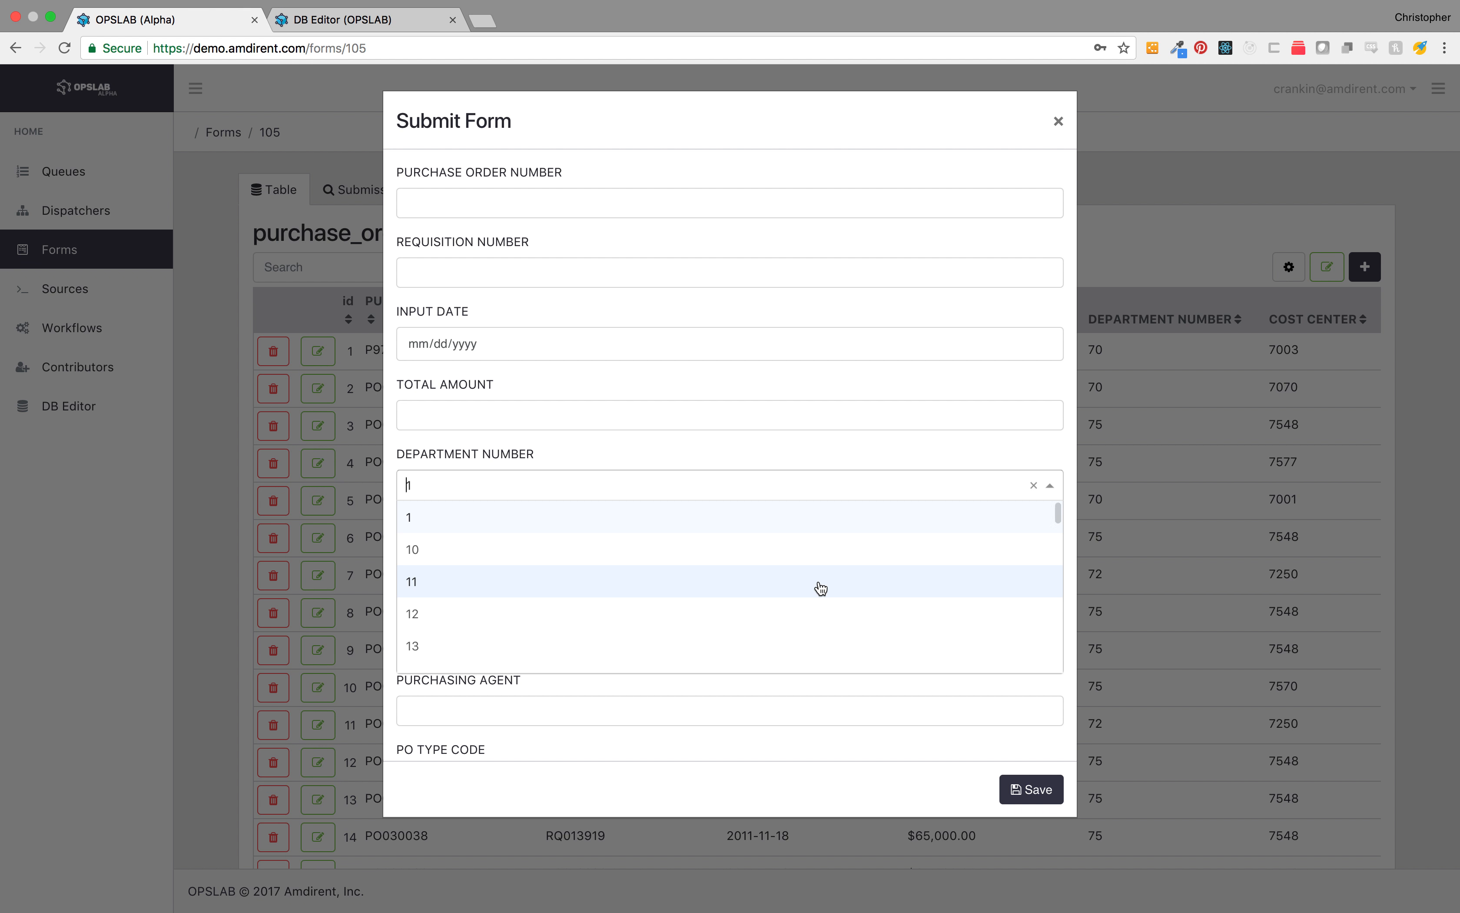
type("1")
key("Return")
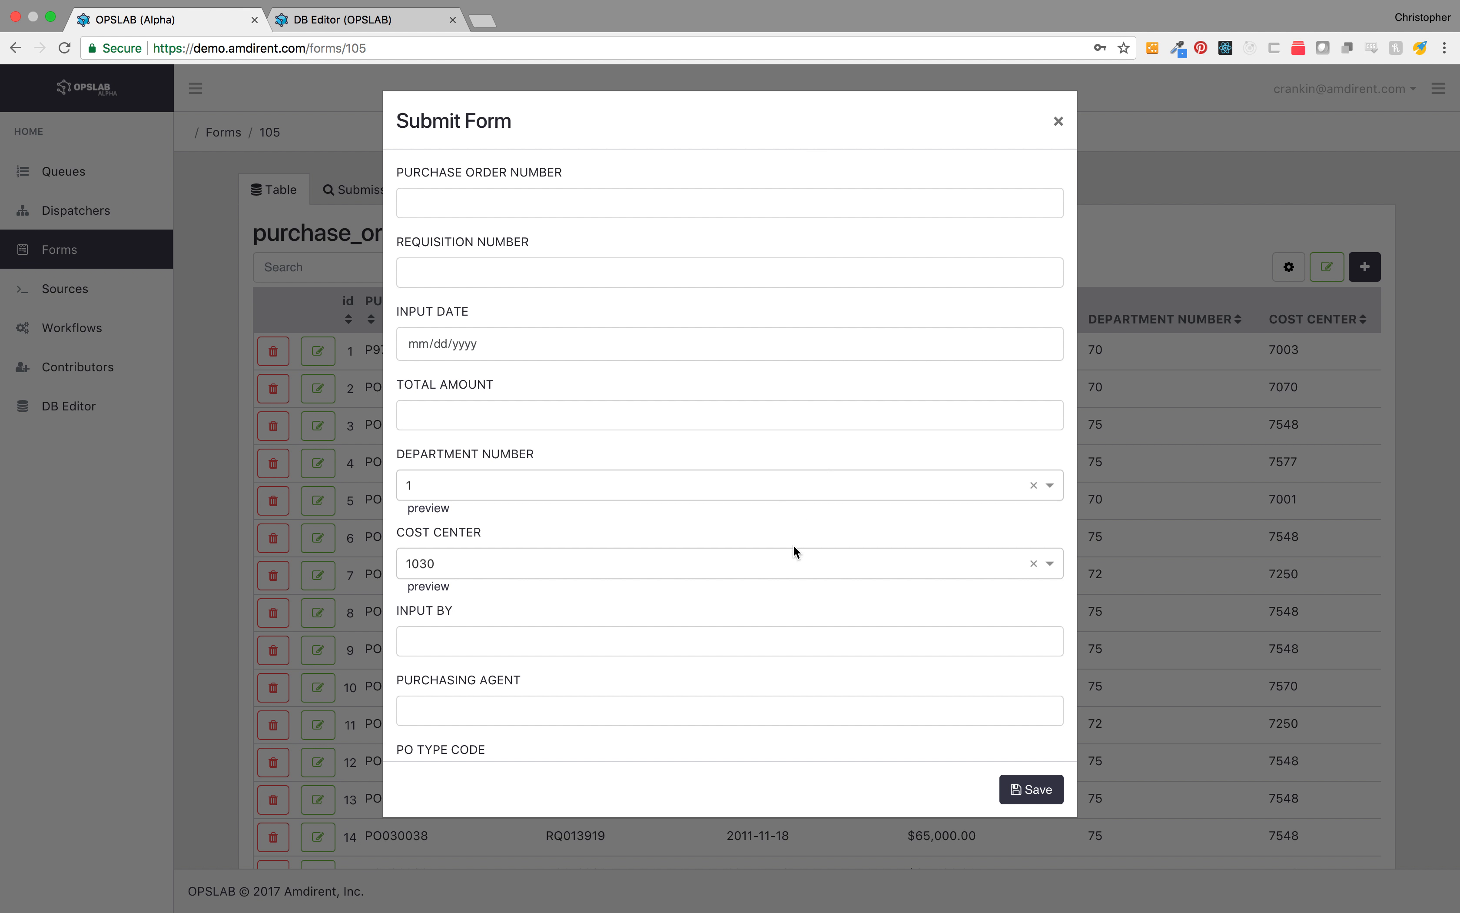
left_click(793, 562)
key("Return")
left_click(1058, 121)
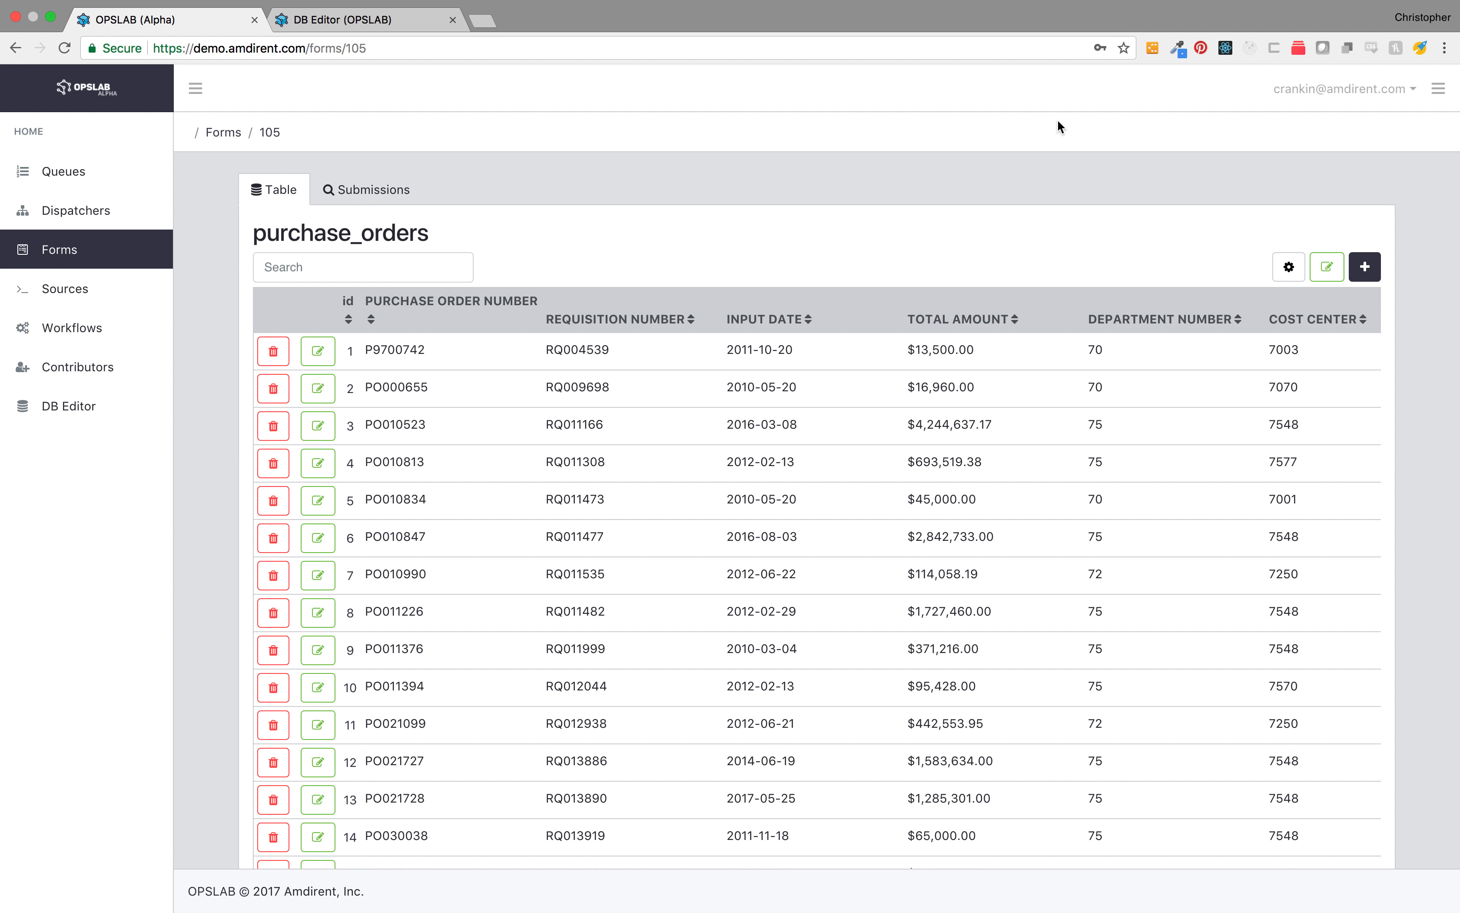
Step: Edit the purchase_orders form so the department number field's label field is DEPARTMENT NAME instead of DEPARTMENT NUMBER
left_click(1325, 267)
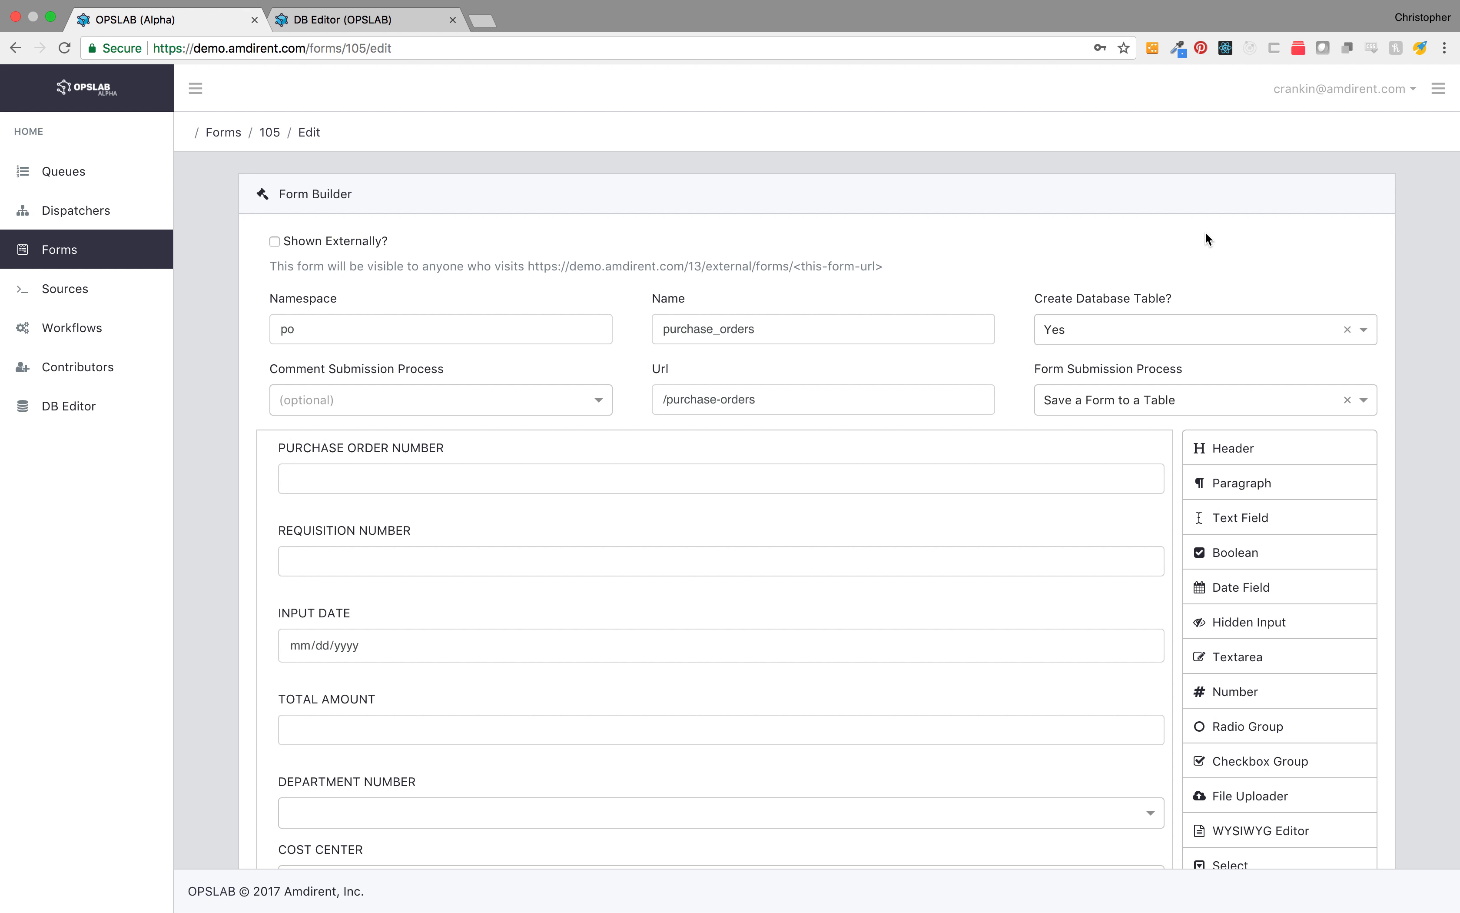
scroll(201, 375, "down", 3)
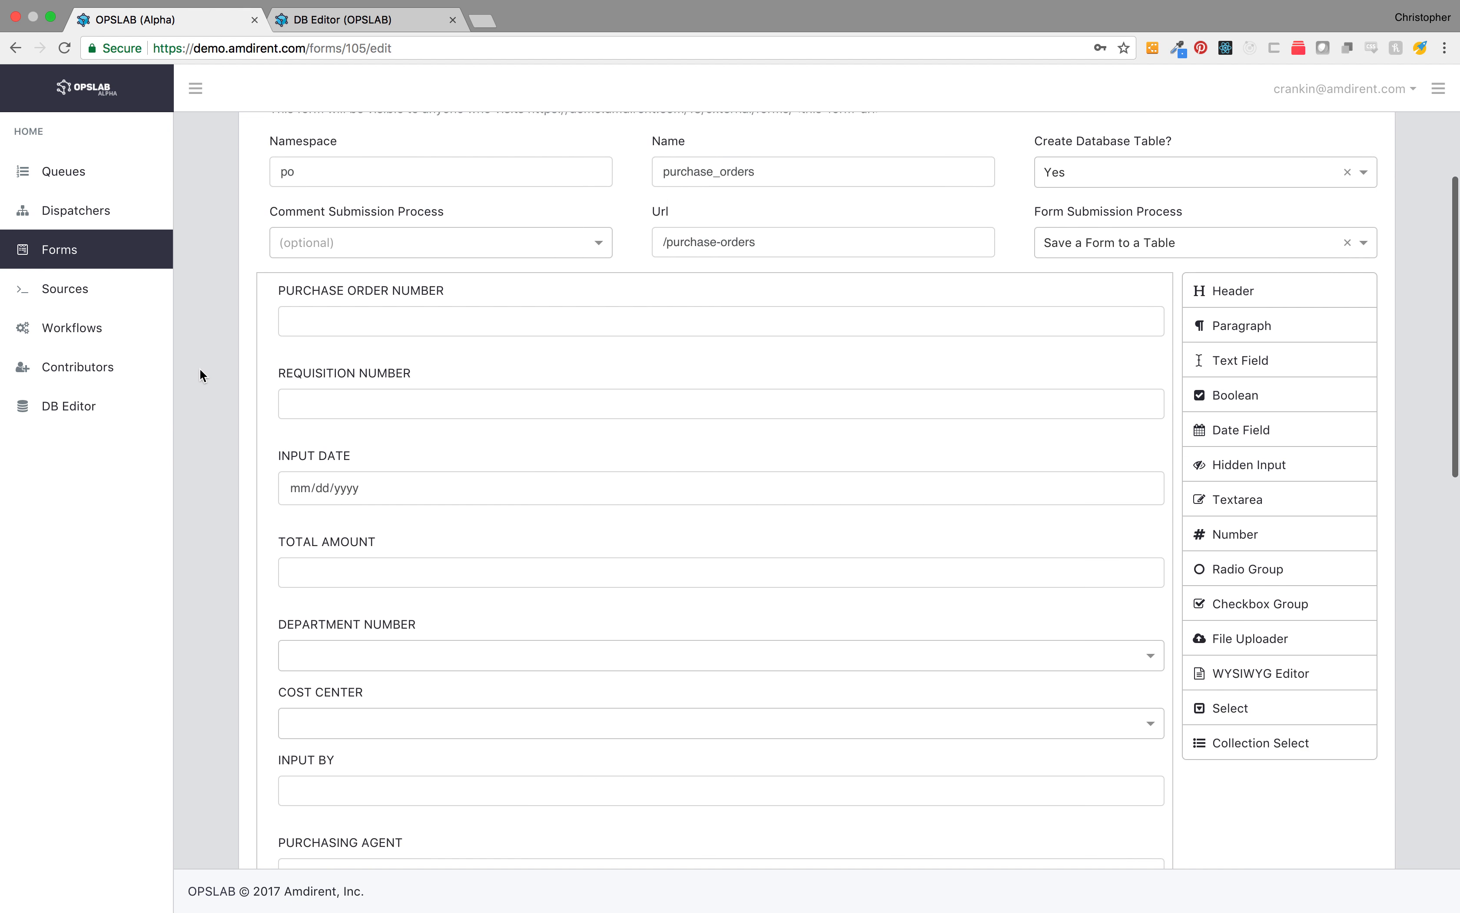
scroll(201, 374, "down", 2)
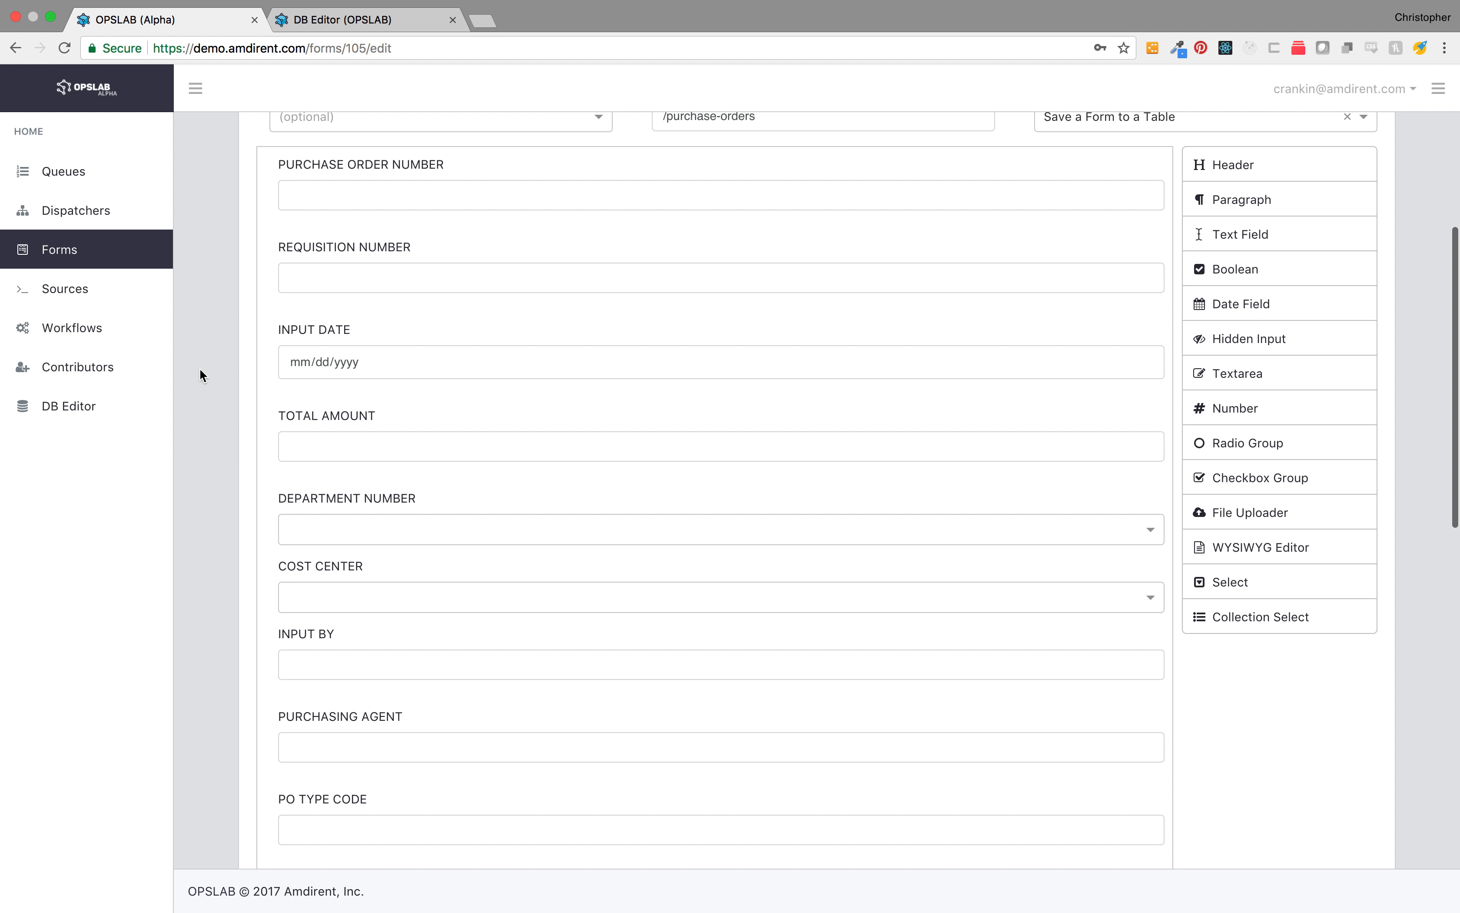
mouse_move(939, 528)
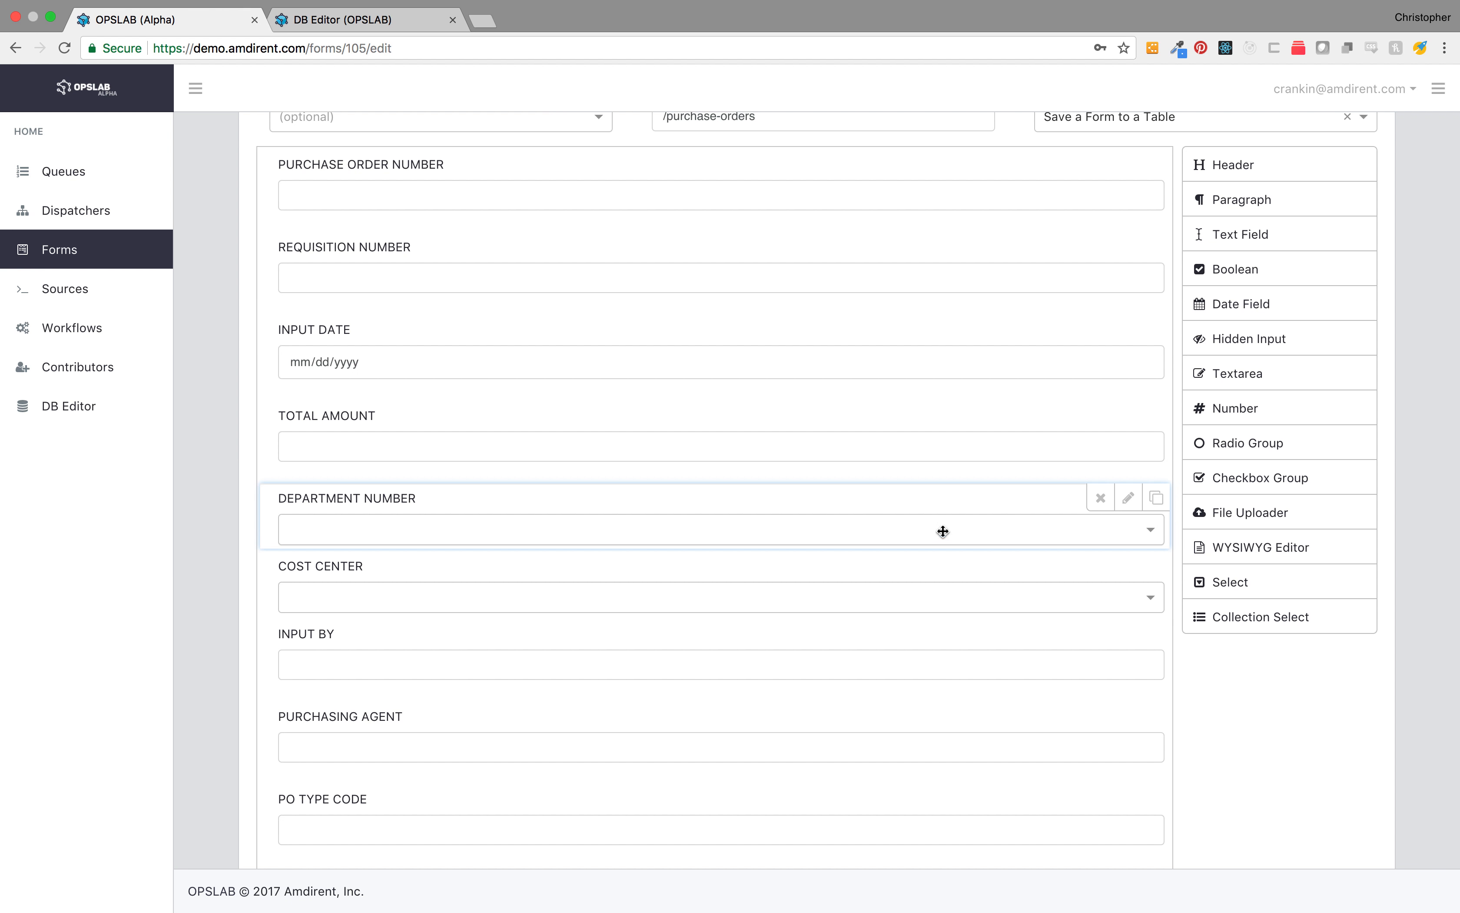
left_click(1127, 498)
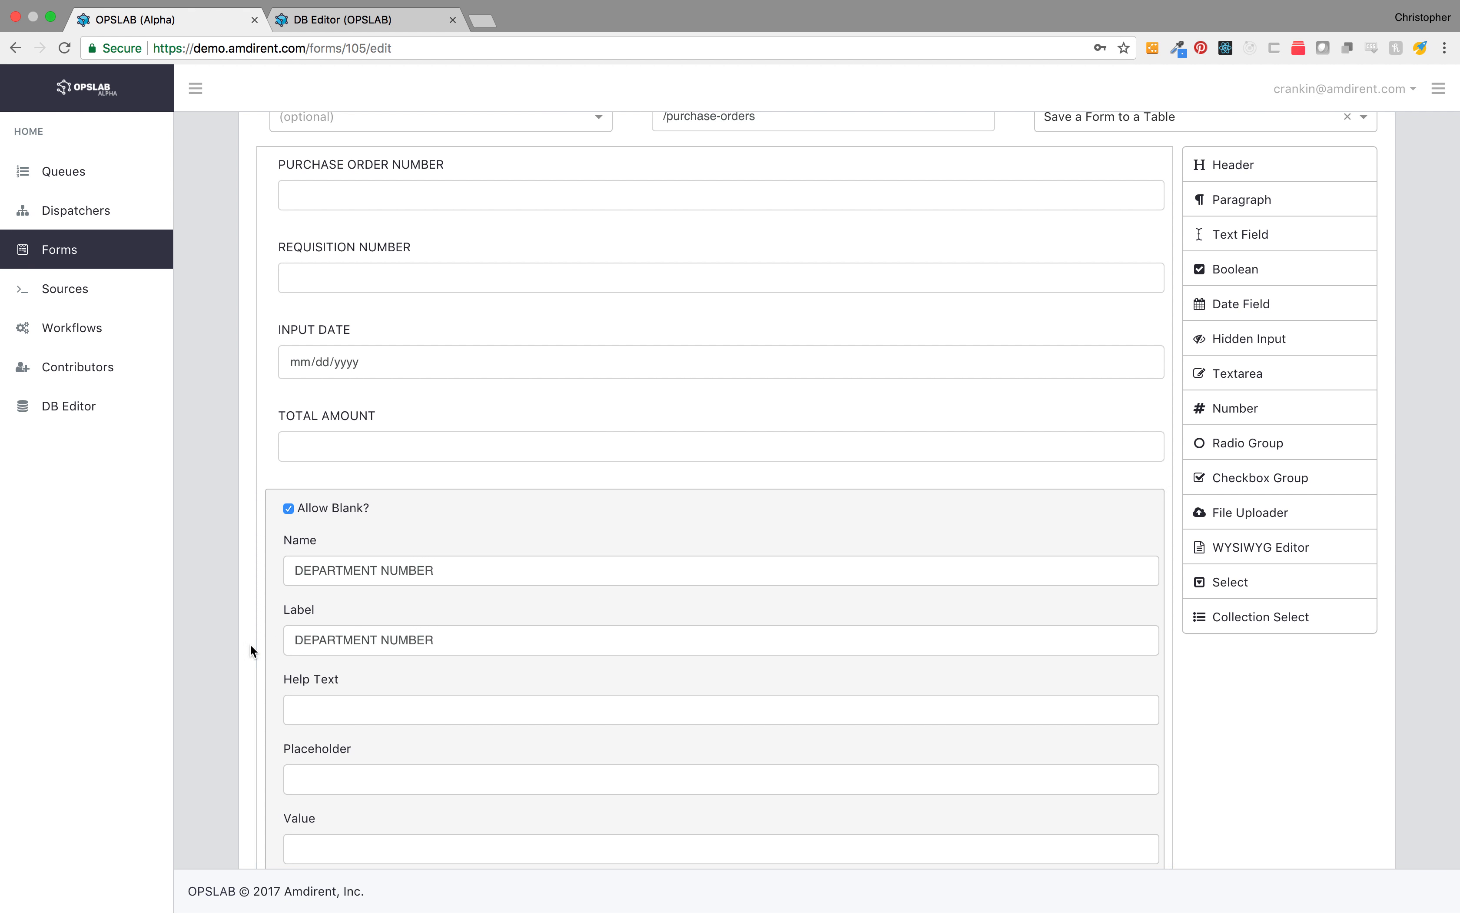
scroll(244, 696, "down", 7)
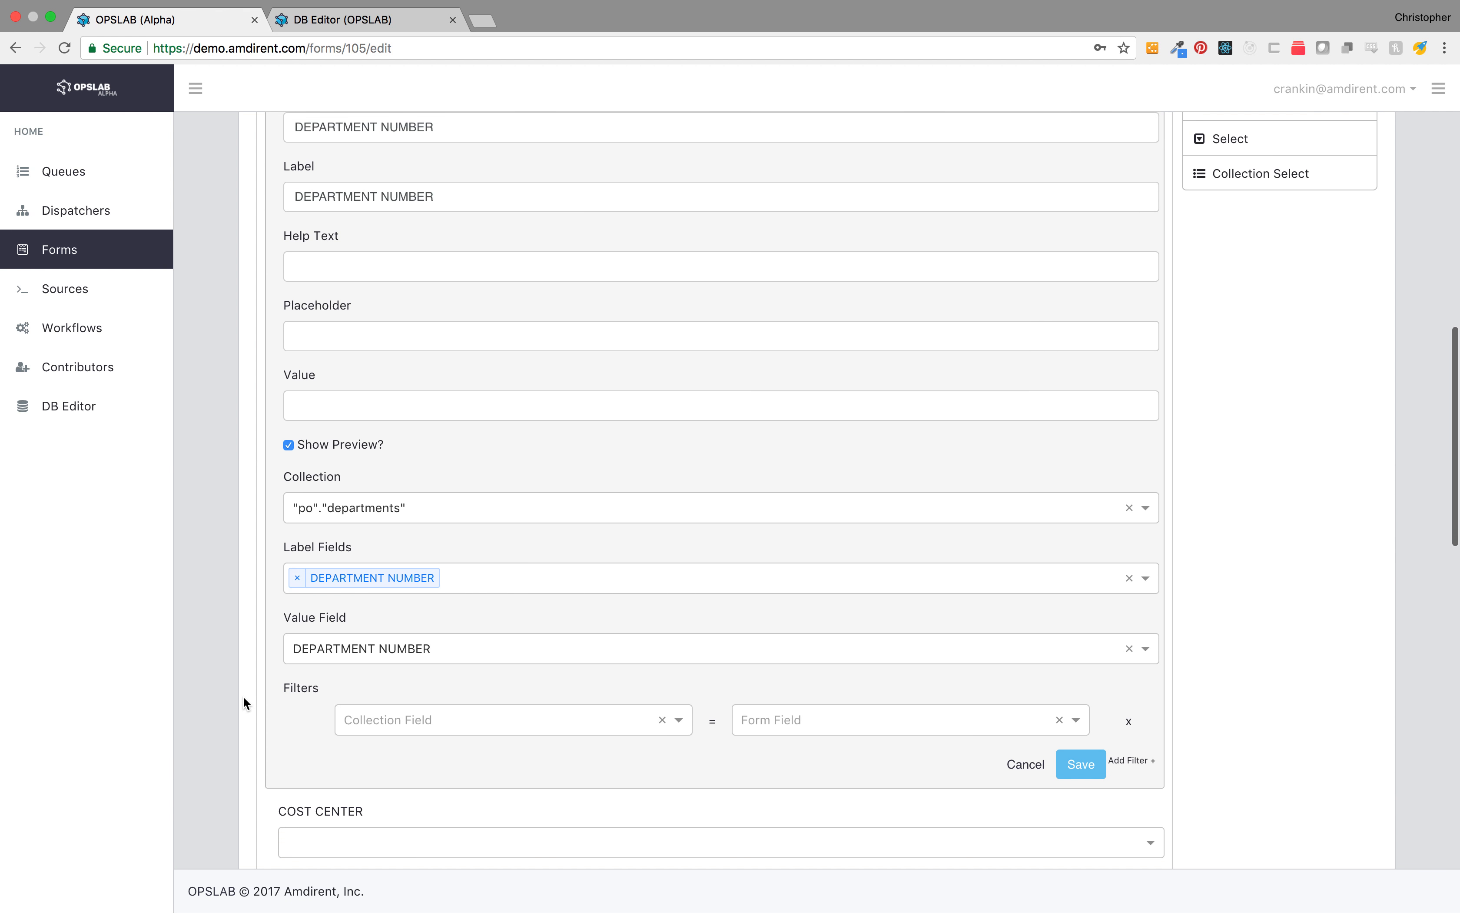
left_click(468, 579)
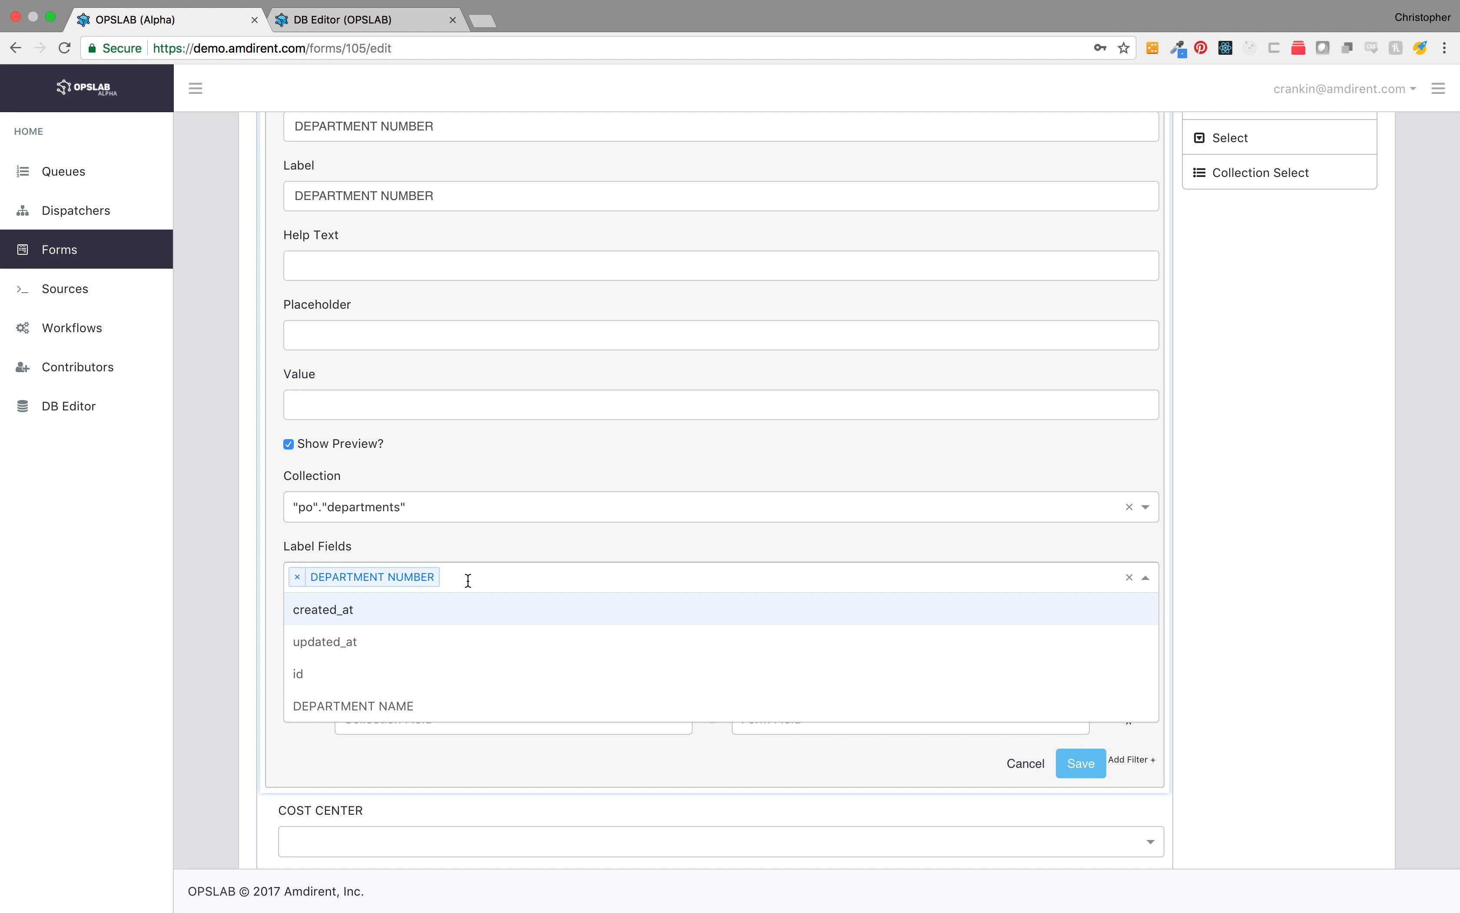
left_click(418, 704)
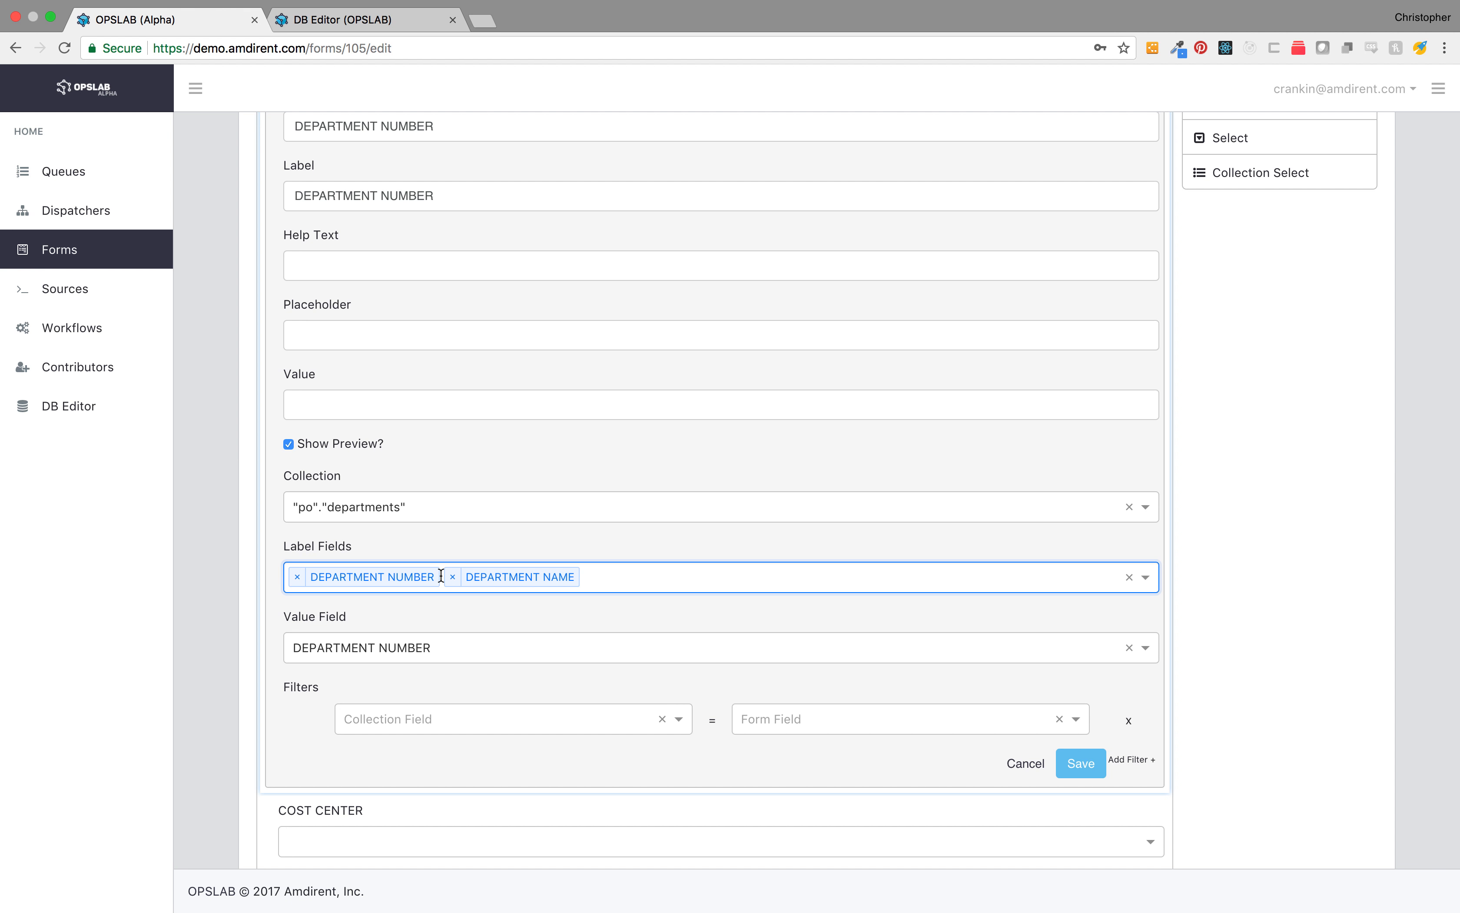
left_click(297, 577)
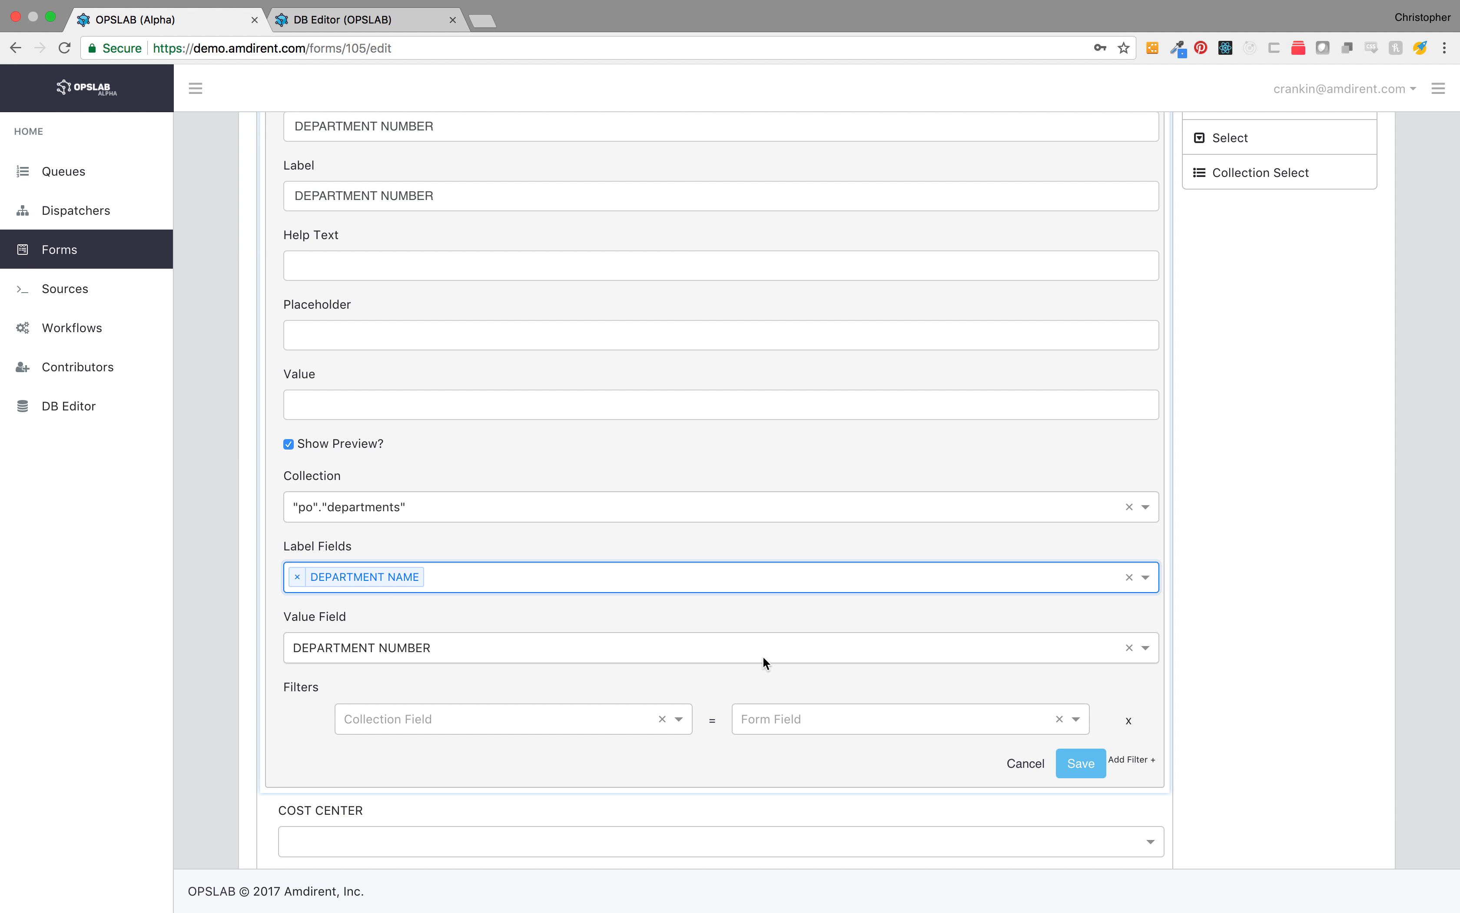
left_click(1087, 769)
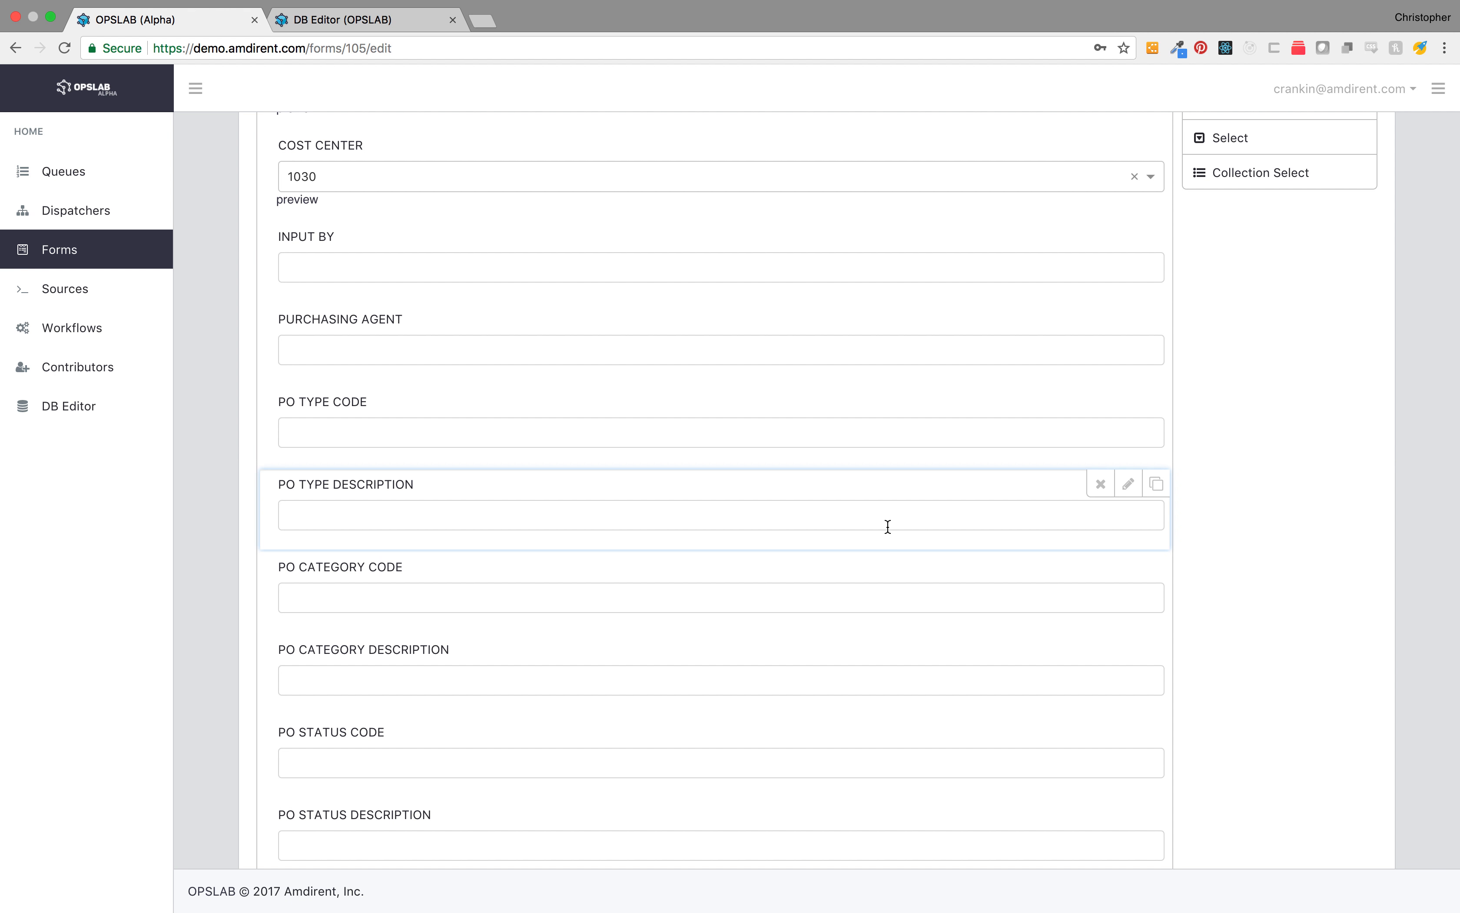
Step: Set the cost center field's label field to COST CENTER NAME instead of COST CENTER and save the form
scroll(888, 527, "up", 3)
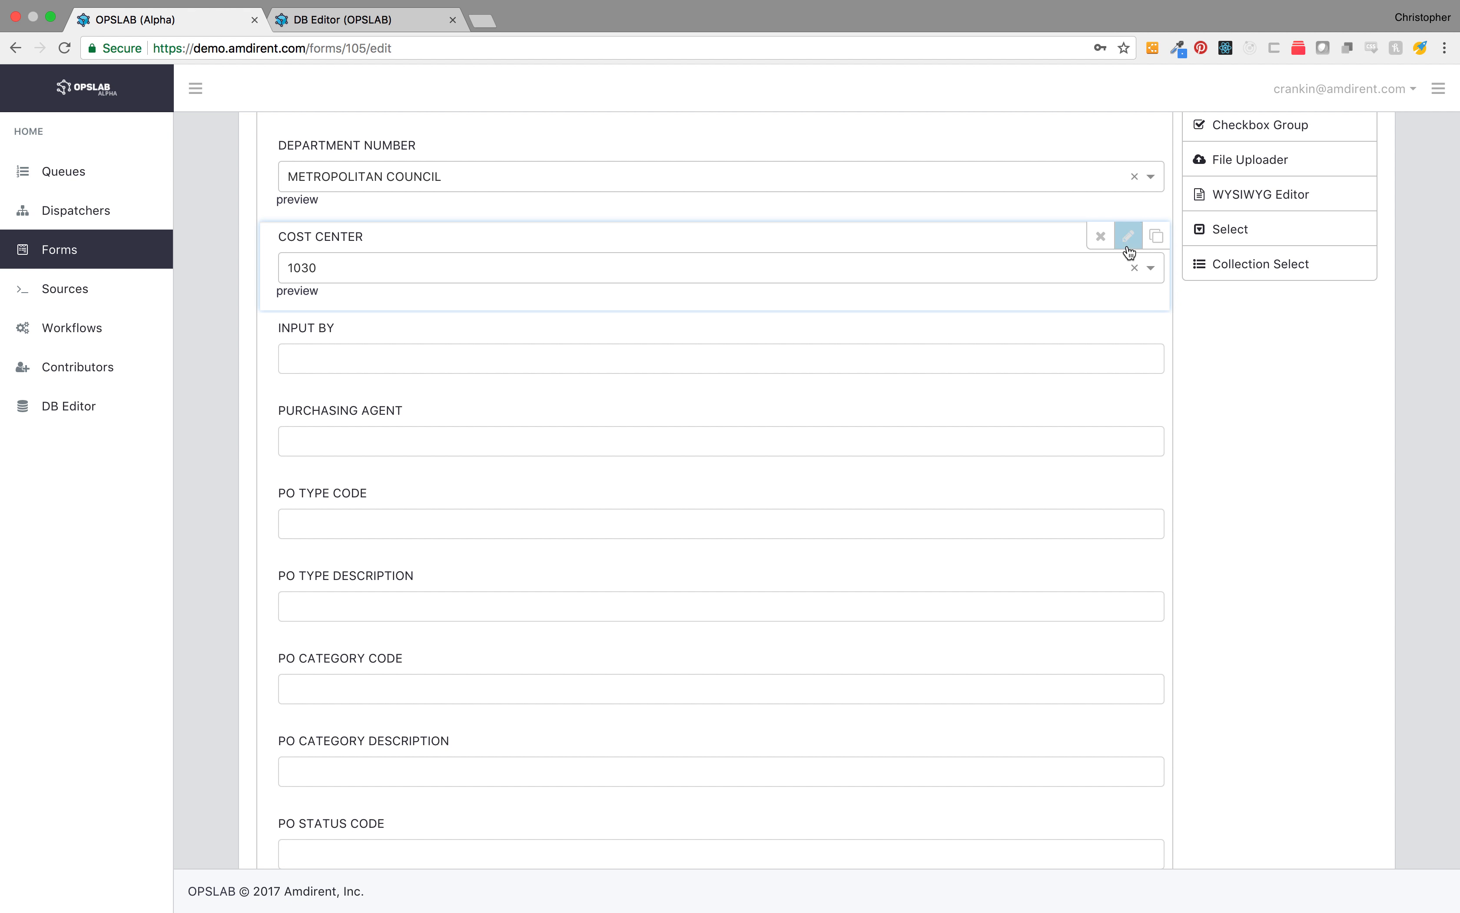
left_click(1129, 243)
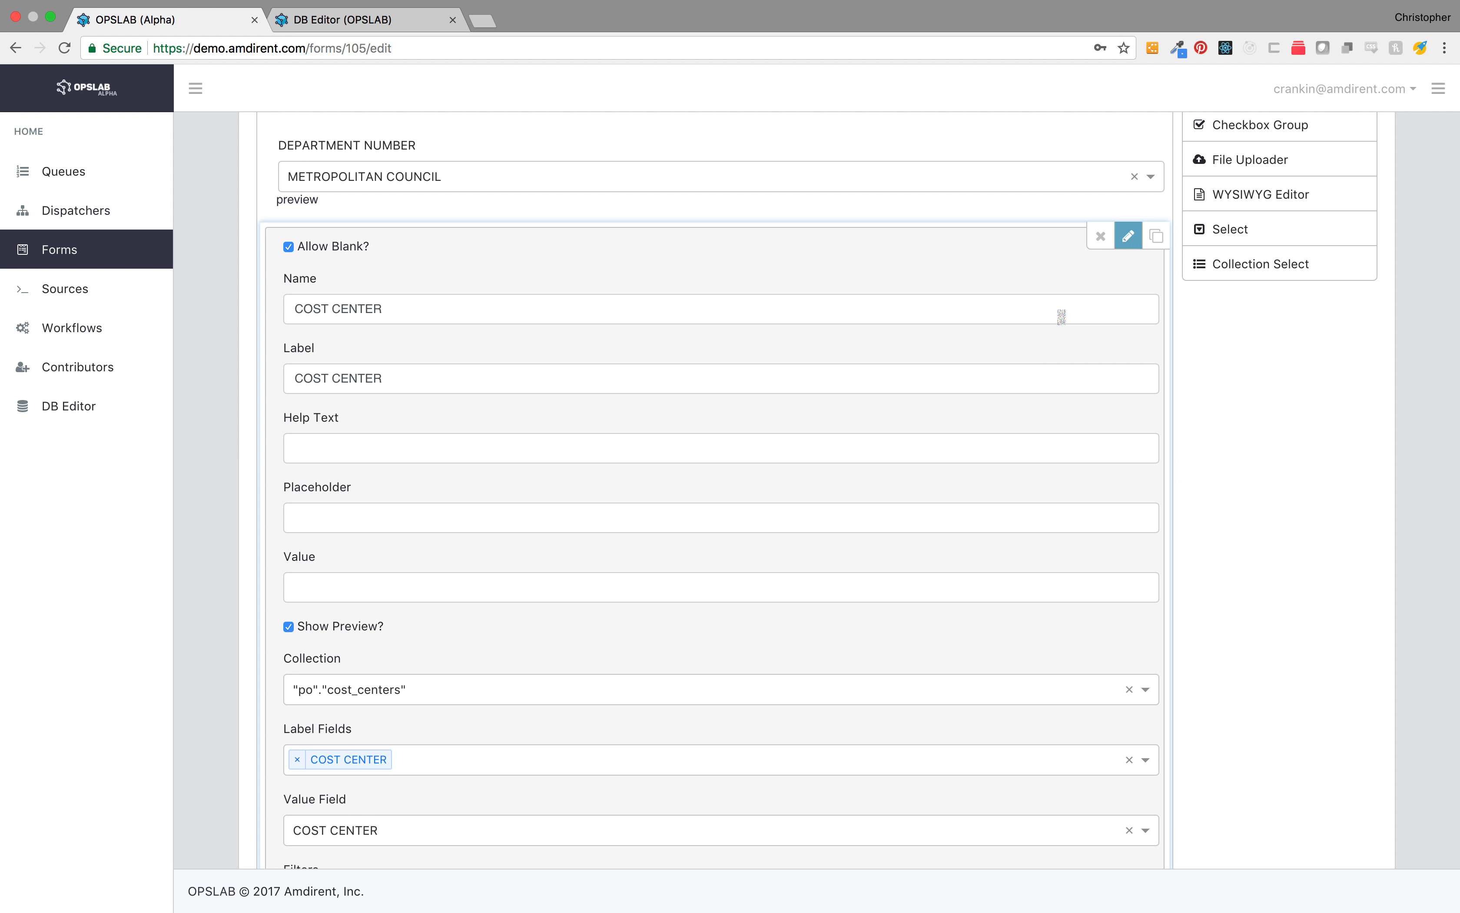
scroll(896, 470, "down", 4)
left_click(684, 555)
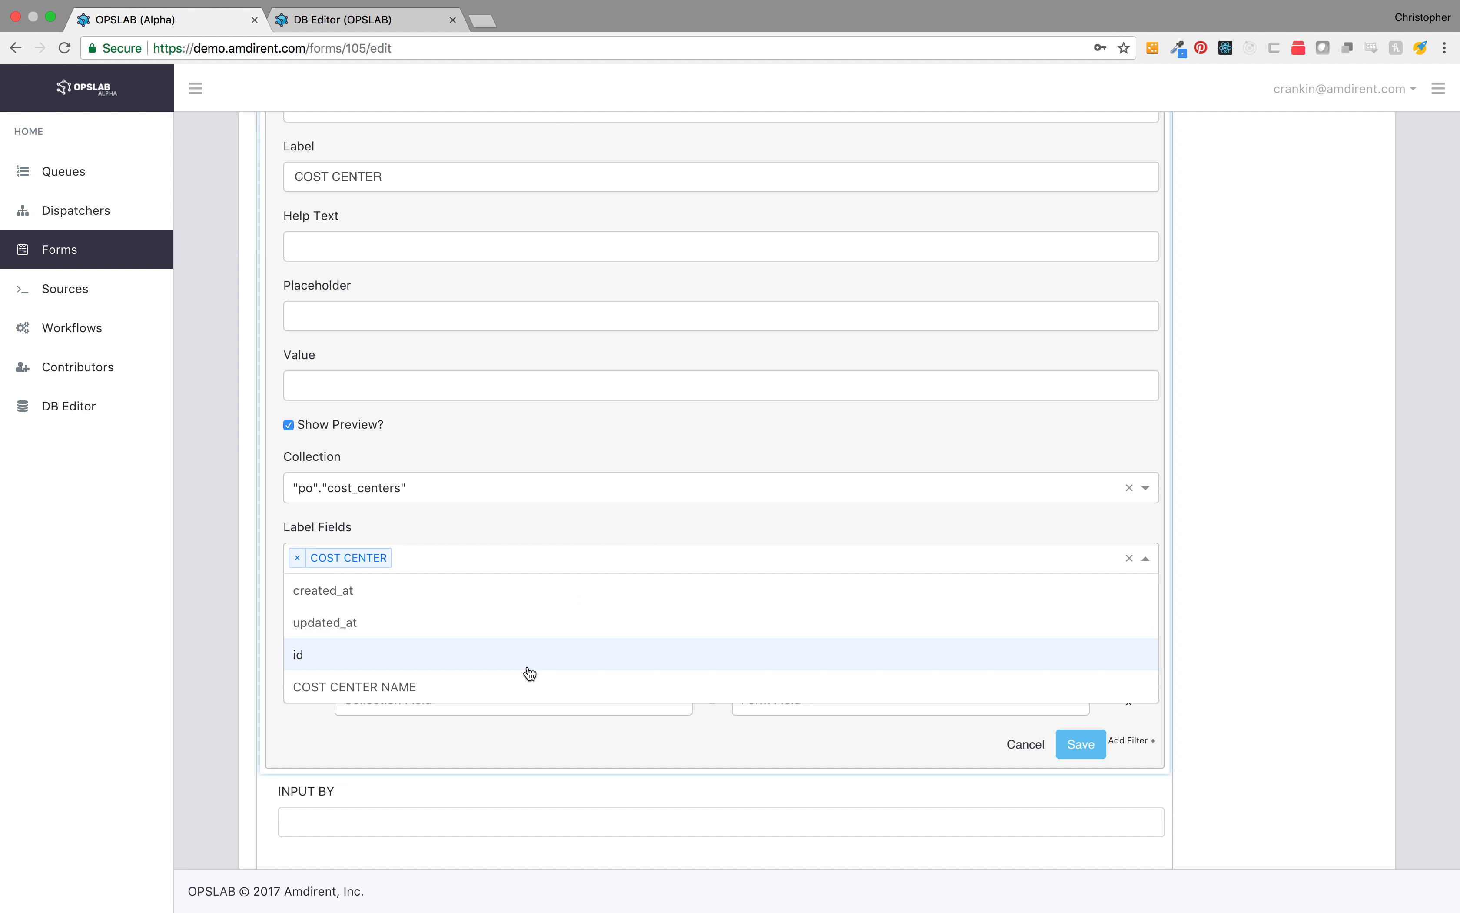
left_click(526, 686)
left_click(297, 557)
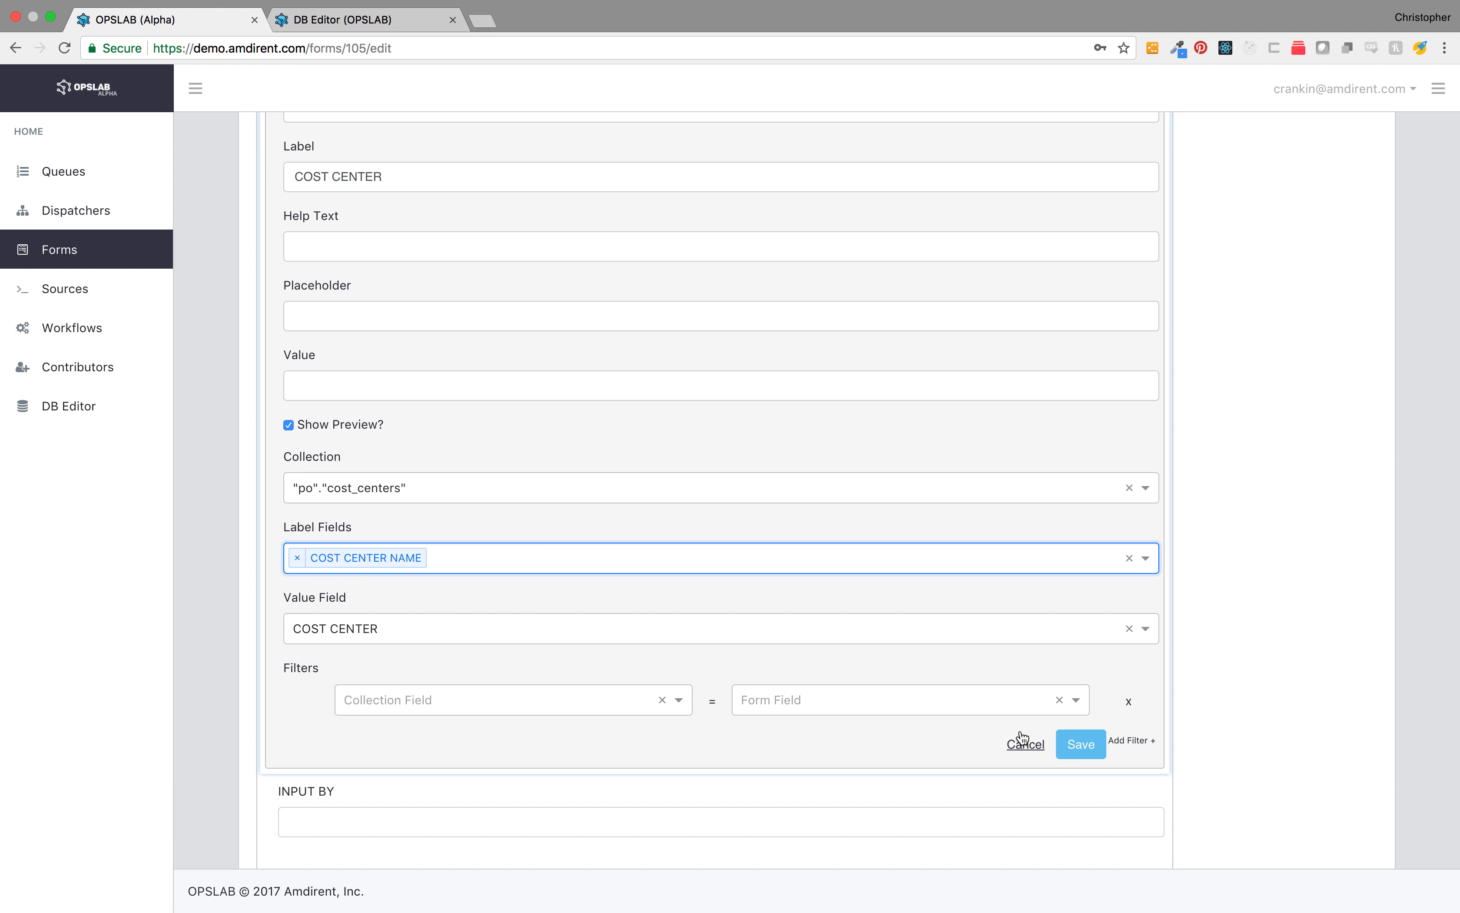
left_click(1080, 747)
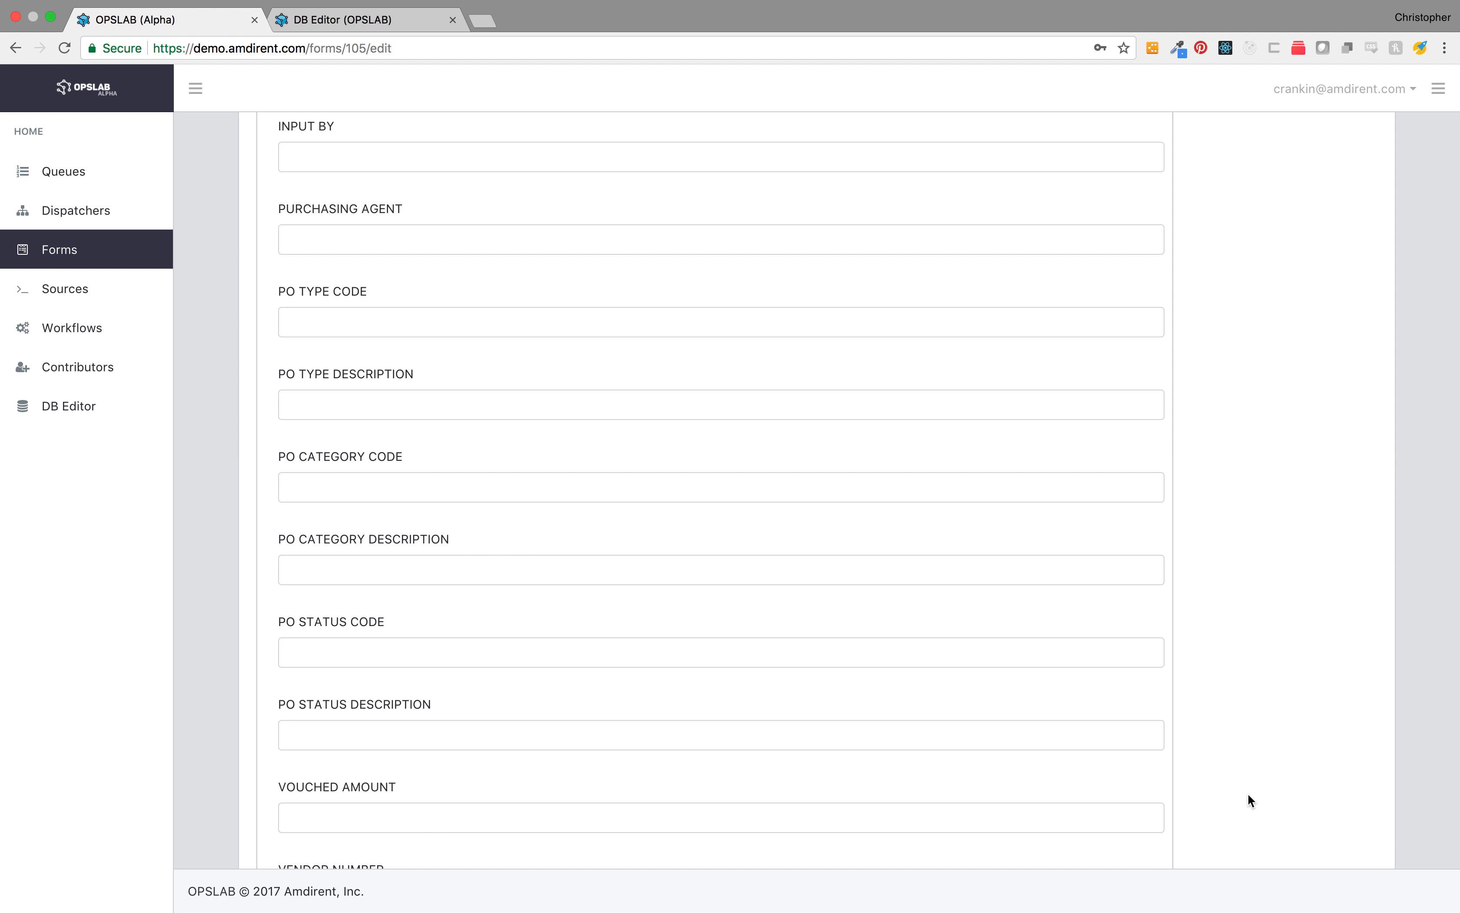
scroll(1248, 793, "down", 5)
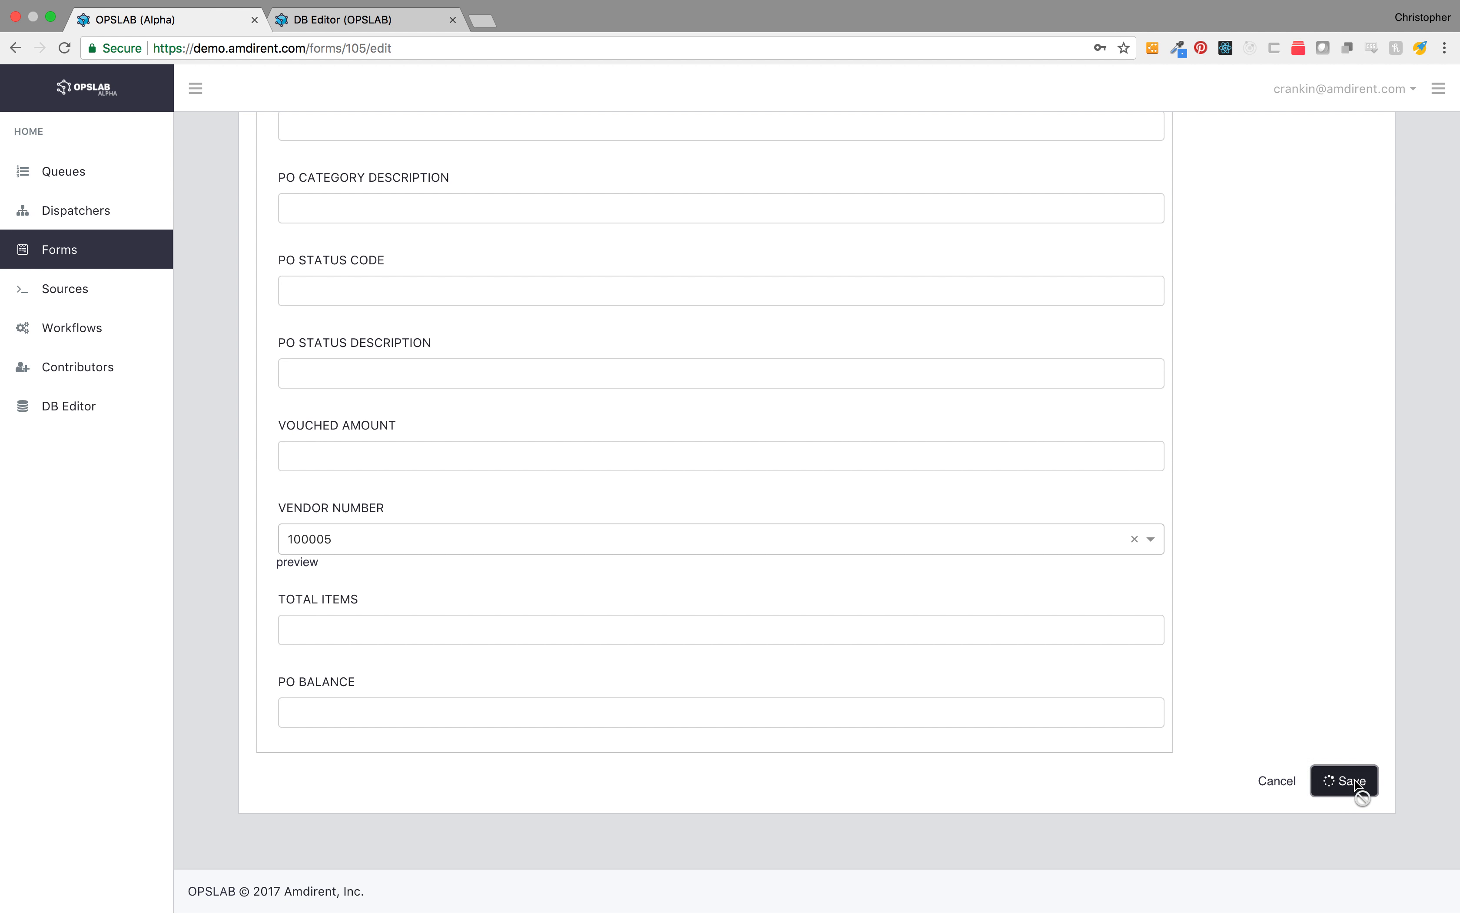
left_click(1351, 782)
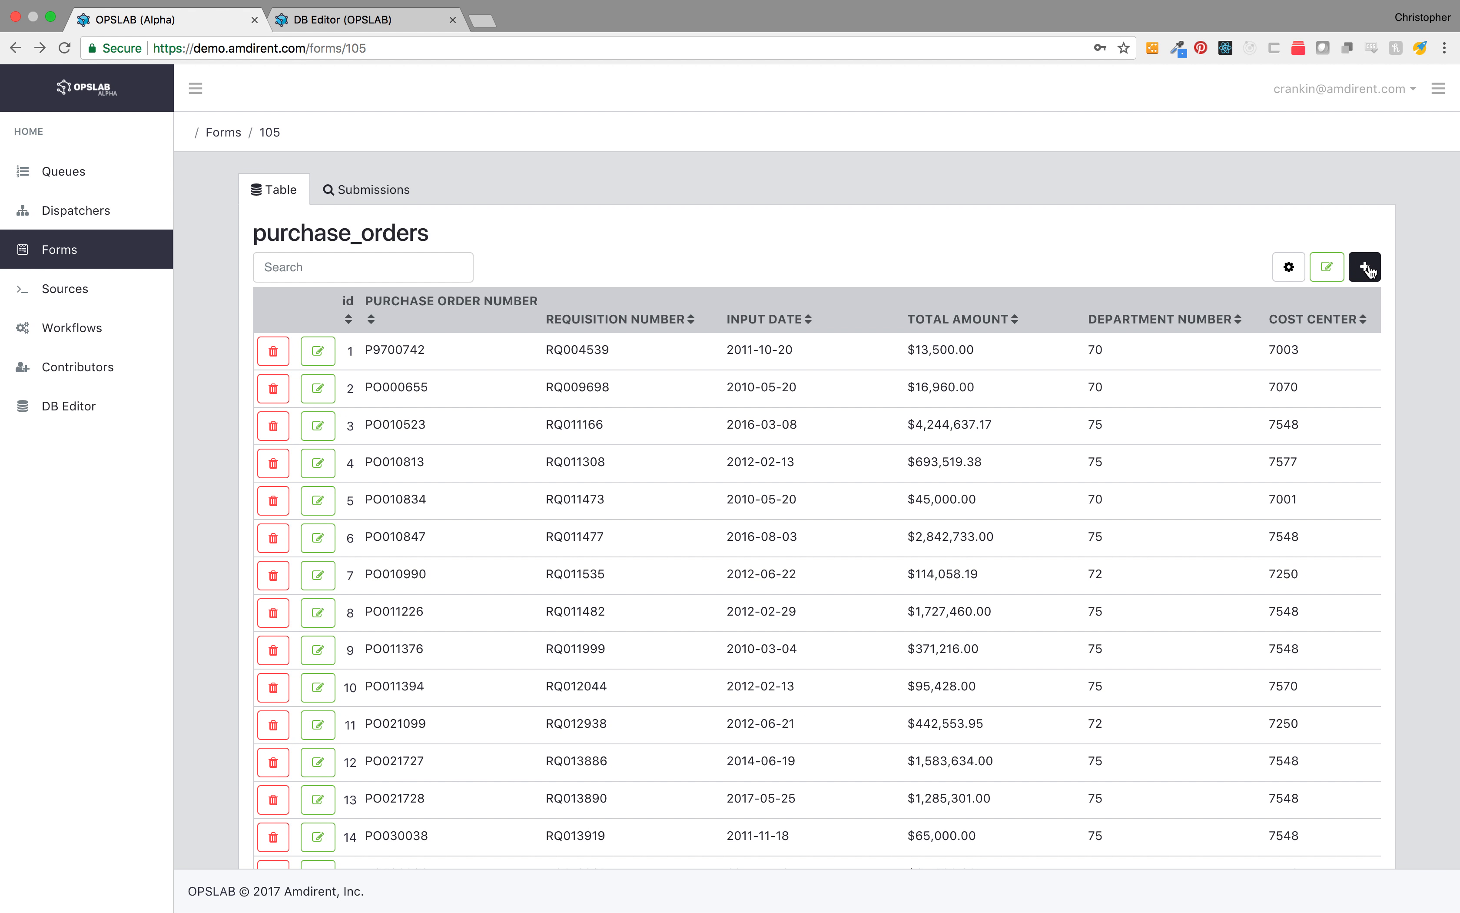
Step: Preview the submission form's department and cost center dropdowns showing names, then close it
left_click(1367, 268)
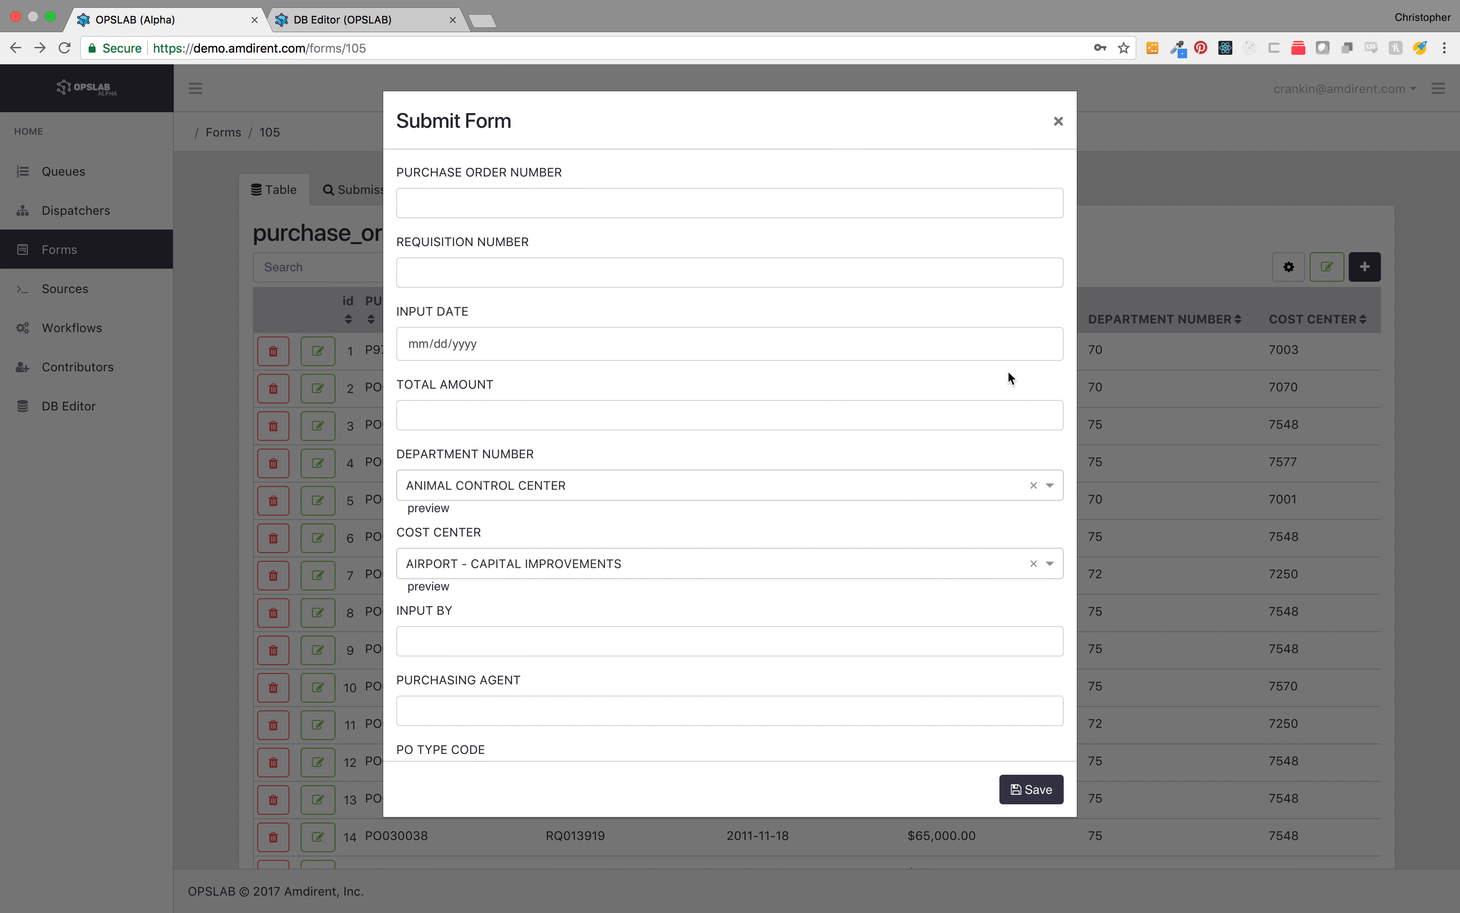
left_click(811, 483)
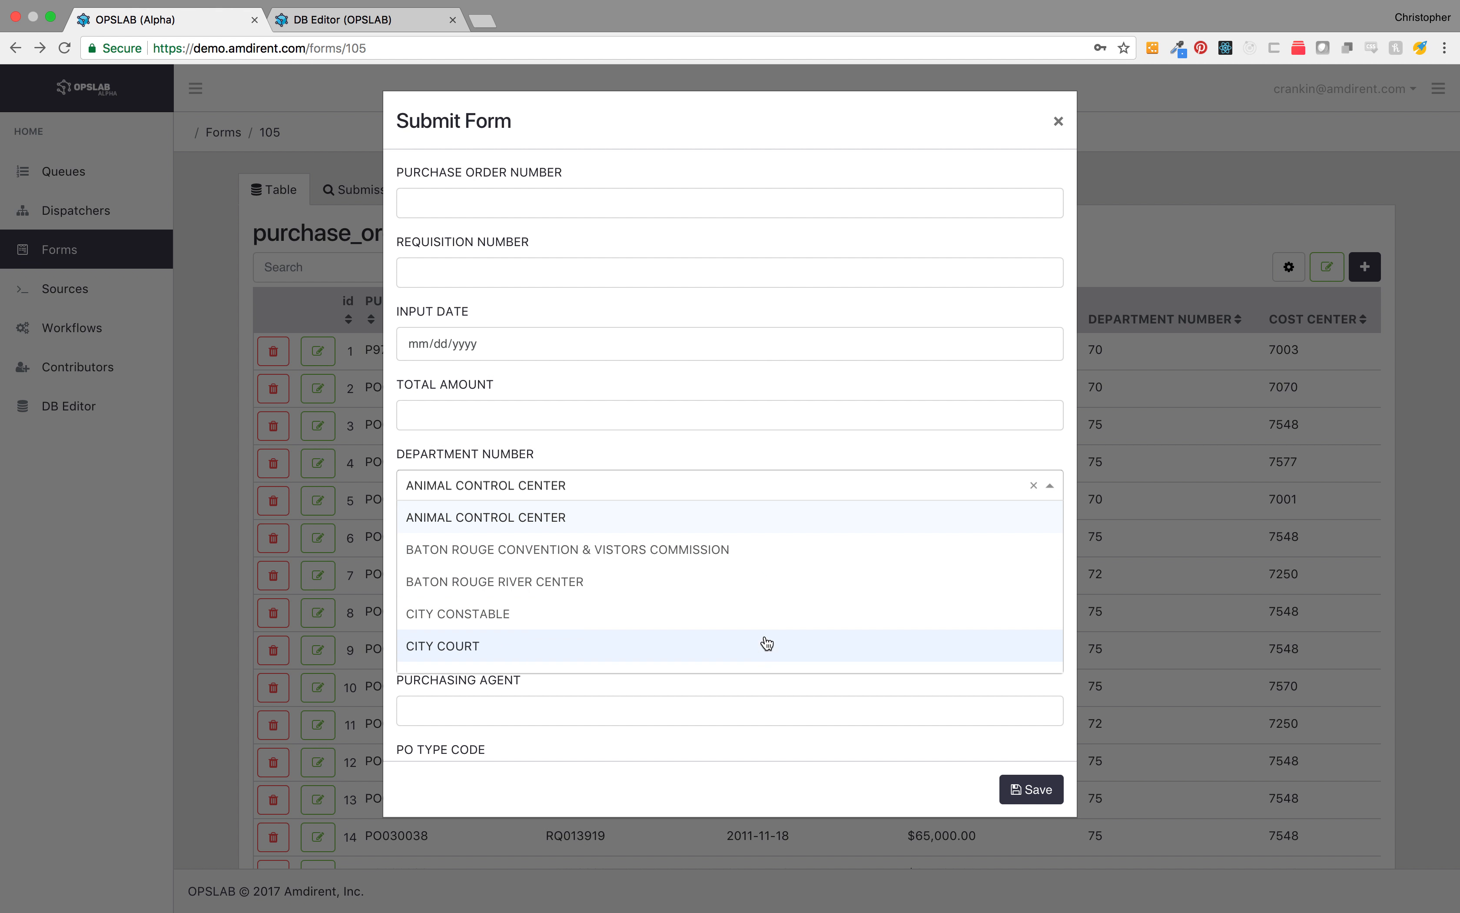
left_click(838, 450)
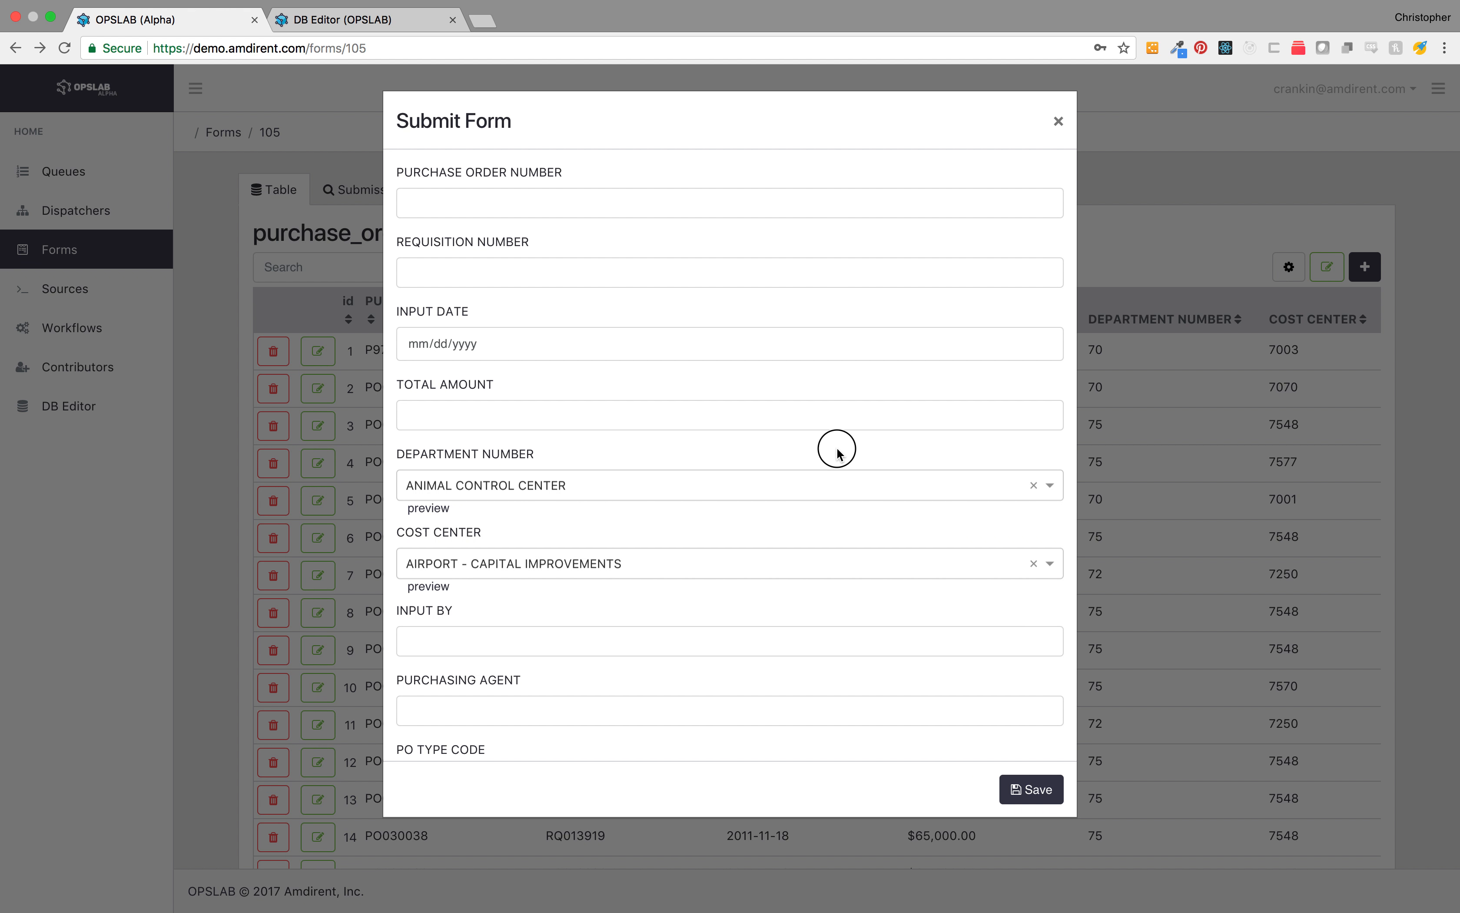
left_click(794, 561)
left_click(784, 531)
scroll(857, 609, "down", 2)
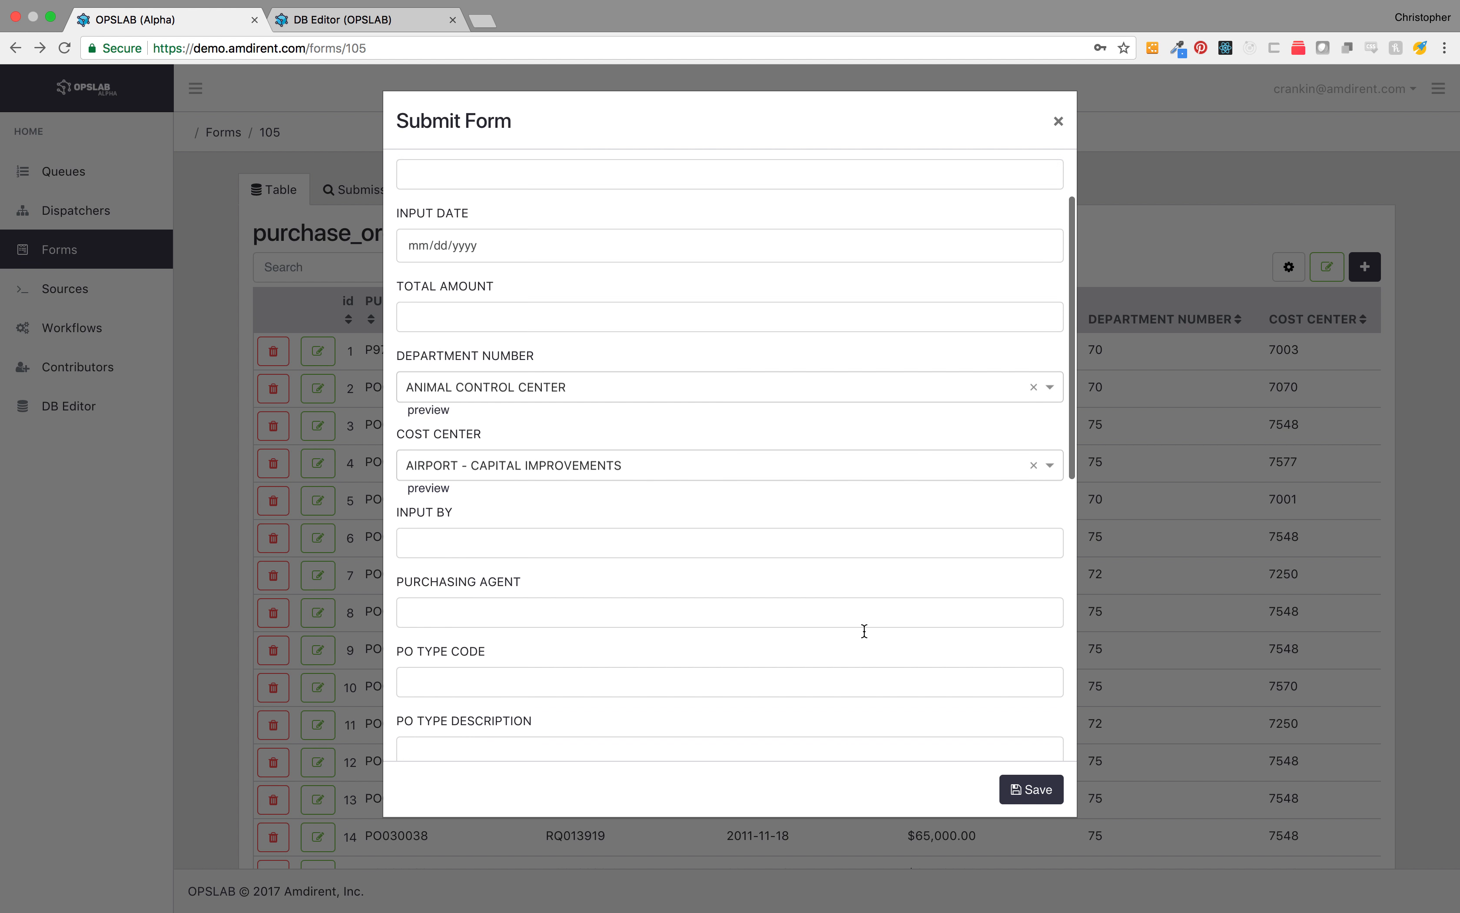
scroll(864, 631, "up", 2)
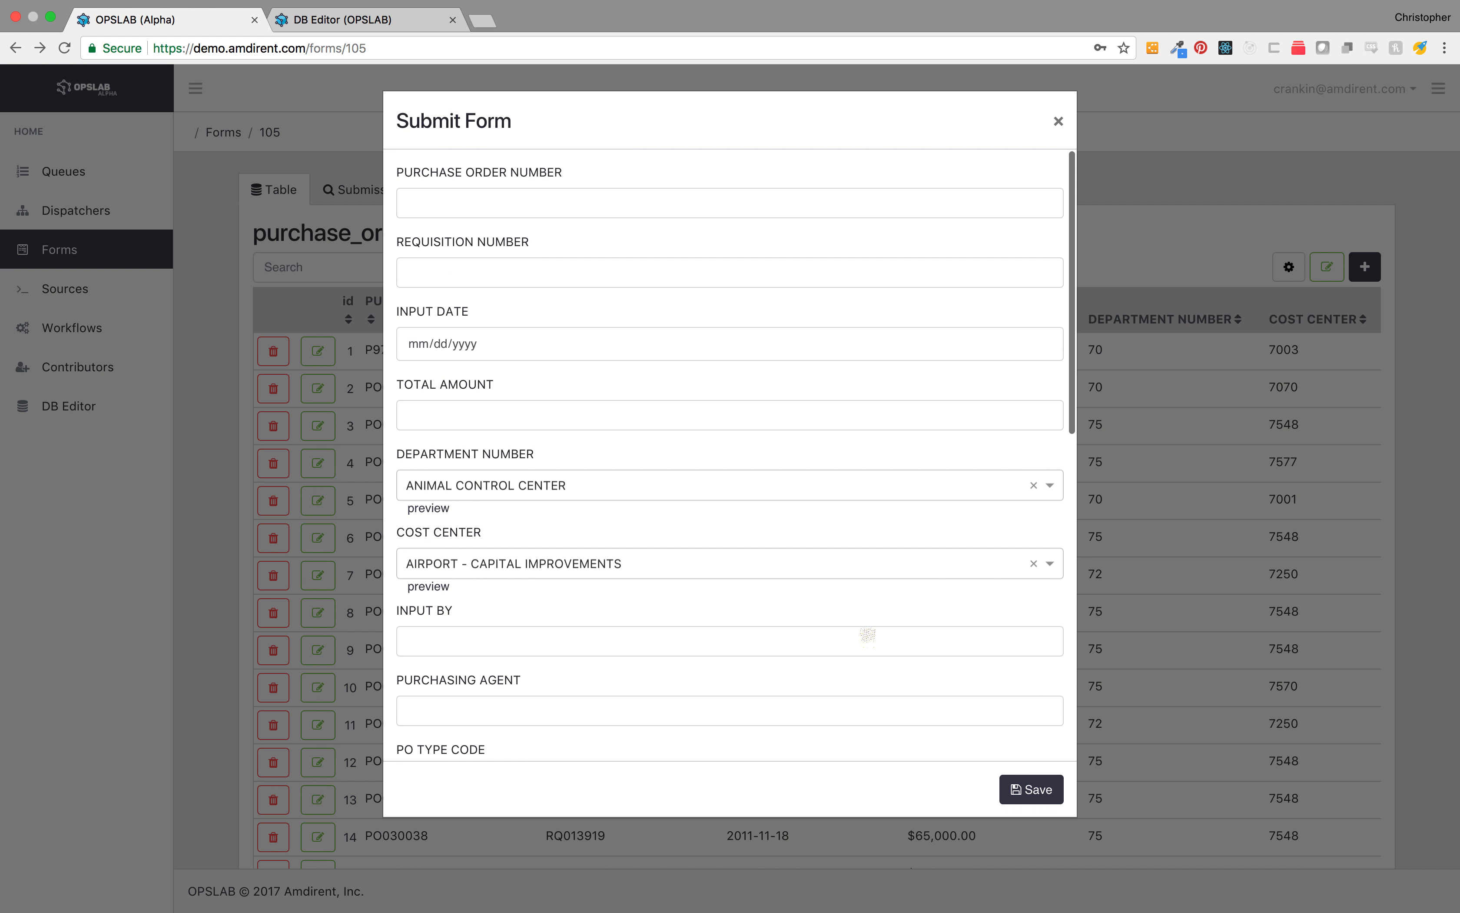
left_click(1060, 124)
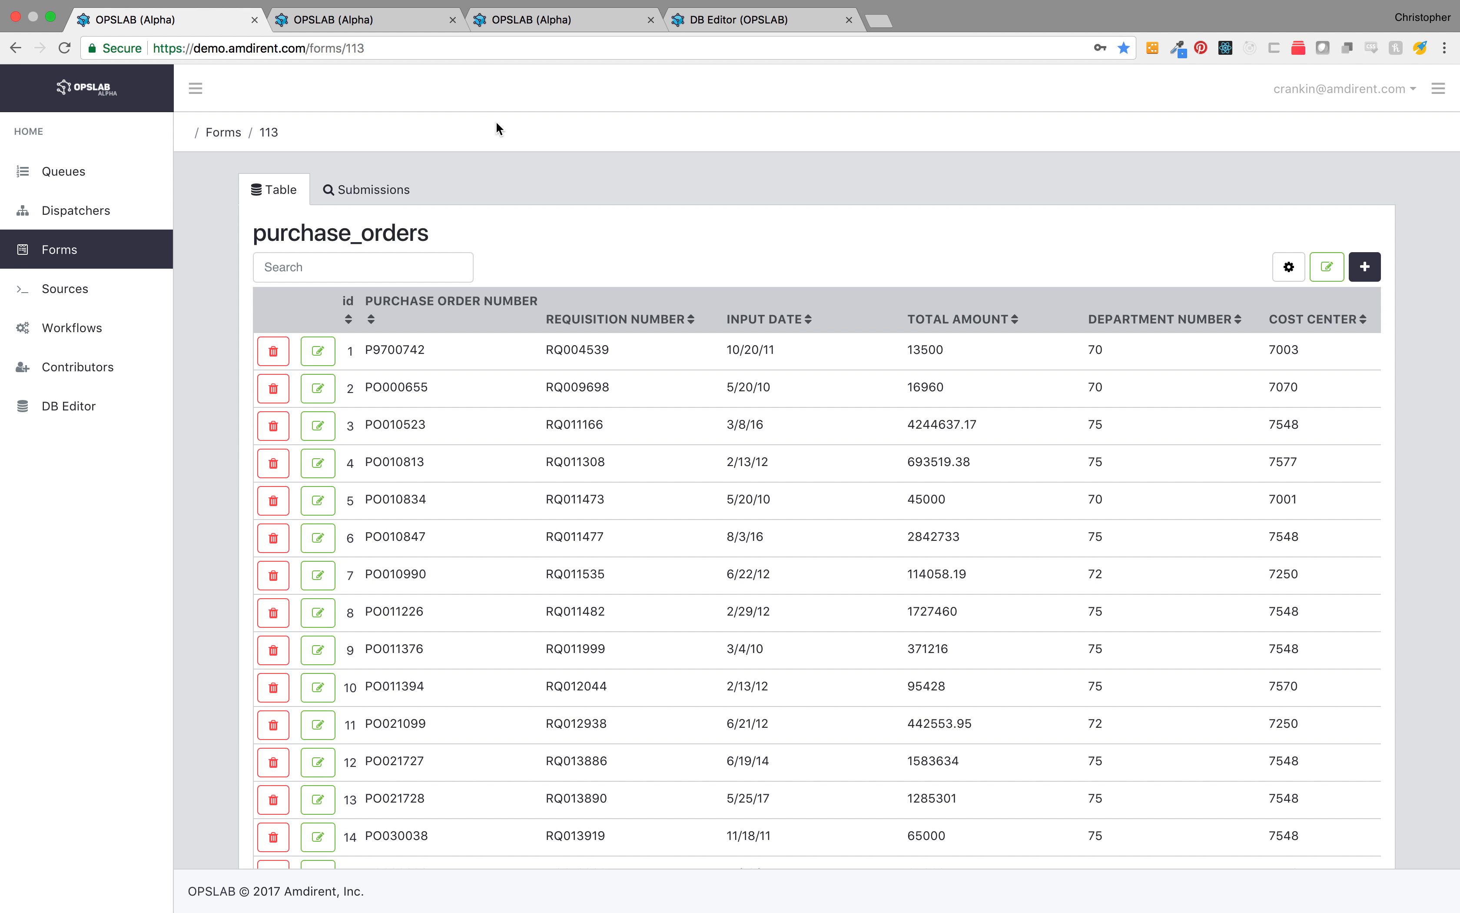
Step: Switch through the open tabs to the DB Editor reporting view of the purchase_orders table
left_click(362, 27)
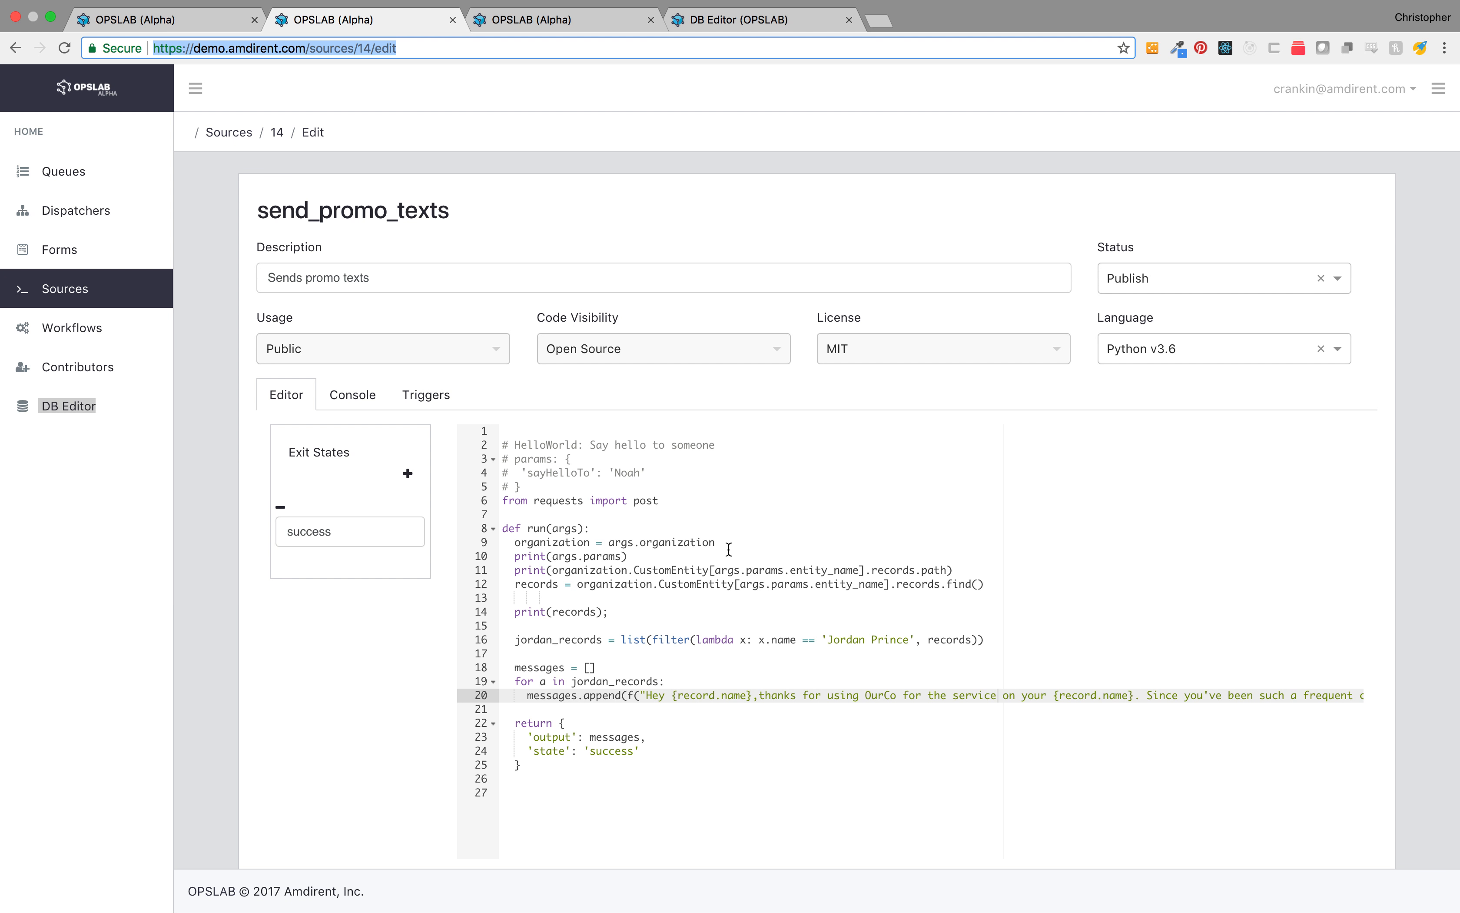
left_click(574, 22)
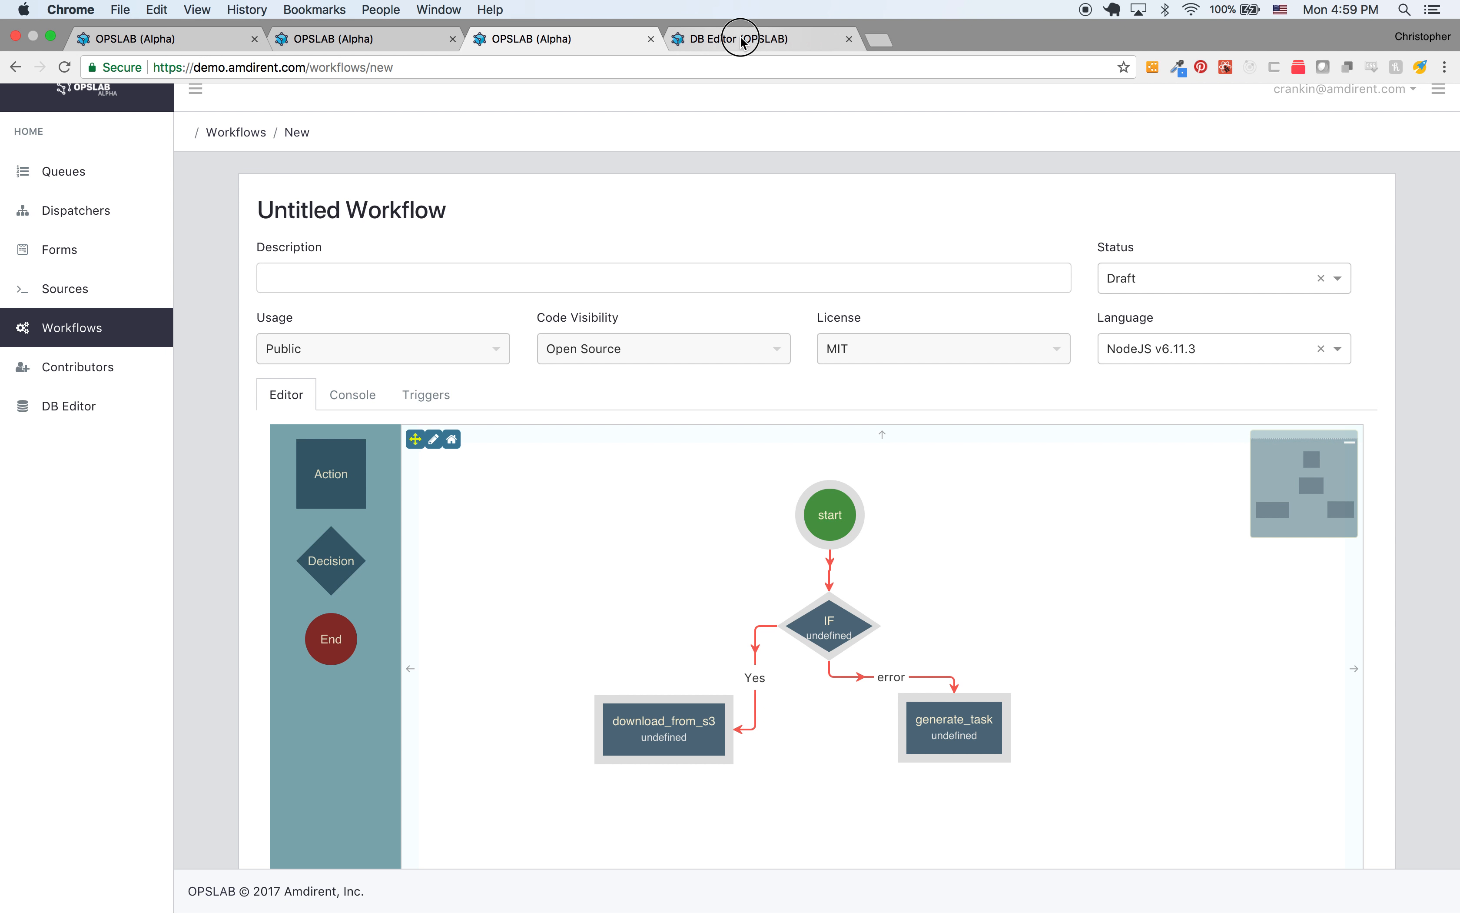
left_click(745, 19)
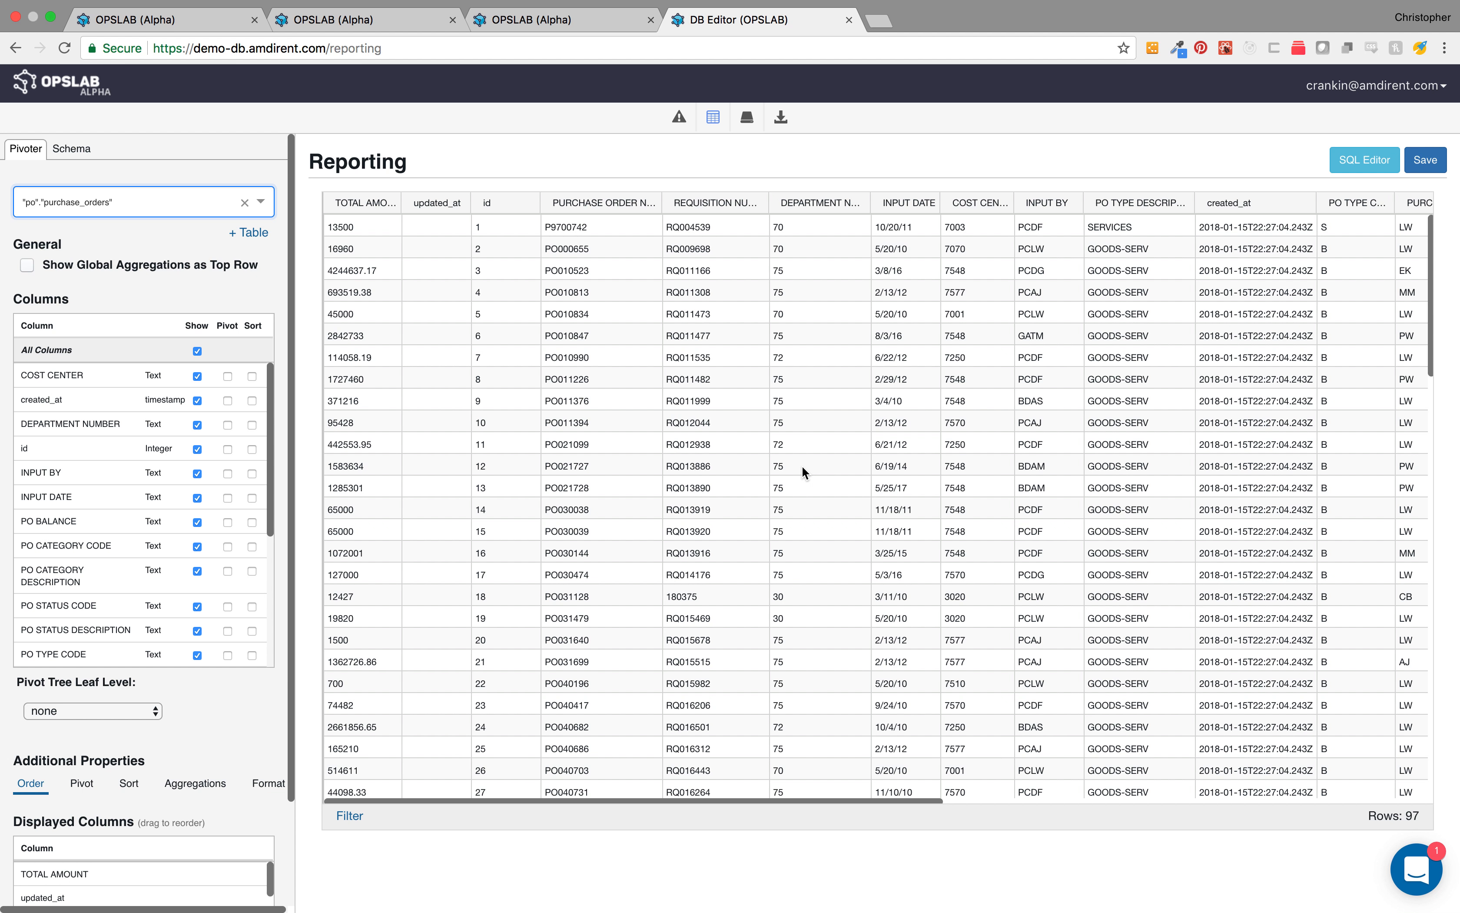